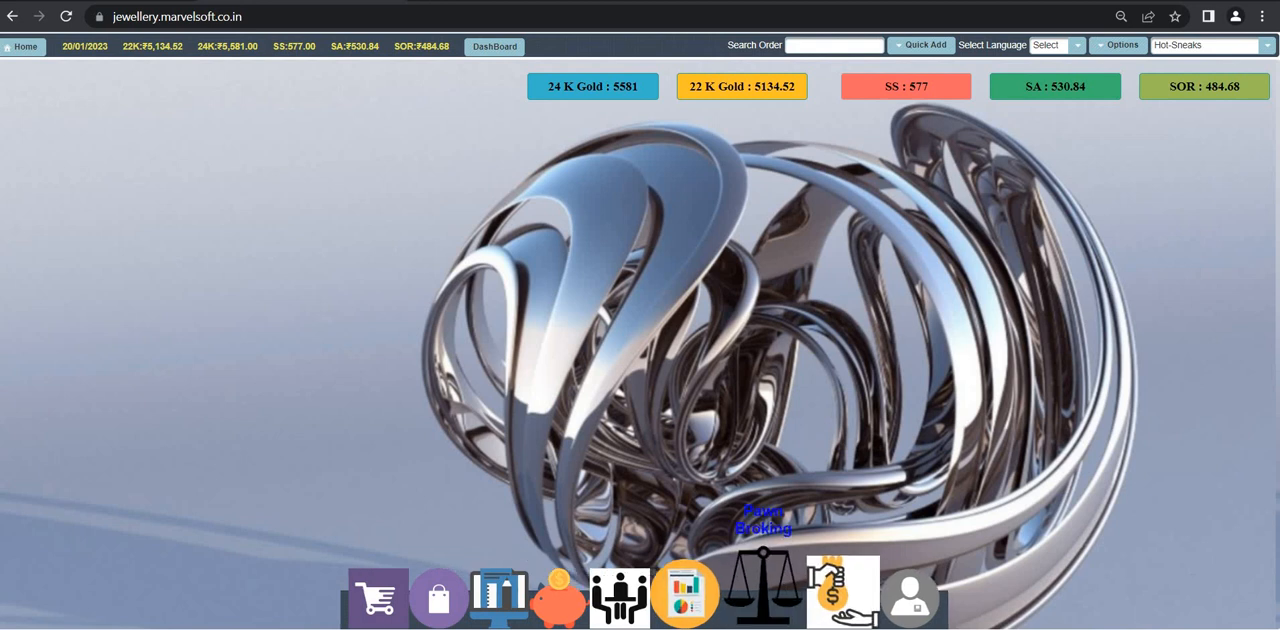
# Step: Start a new H-Form entry in the Pawn Broking module and select the pawner suggested for the search "a"
pyautogui.click(763, 588)
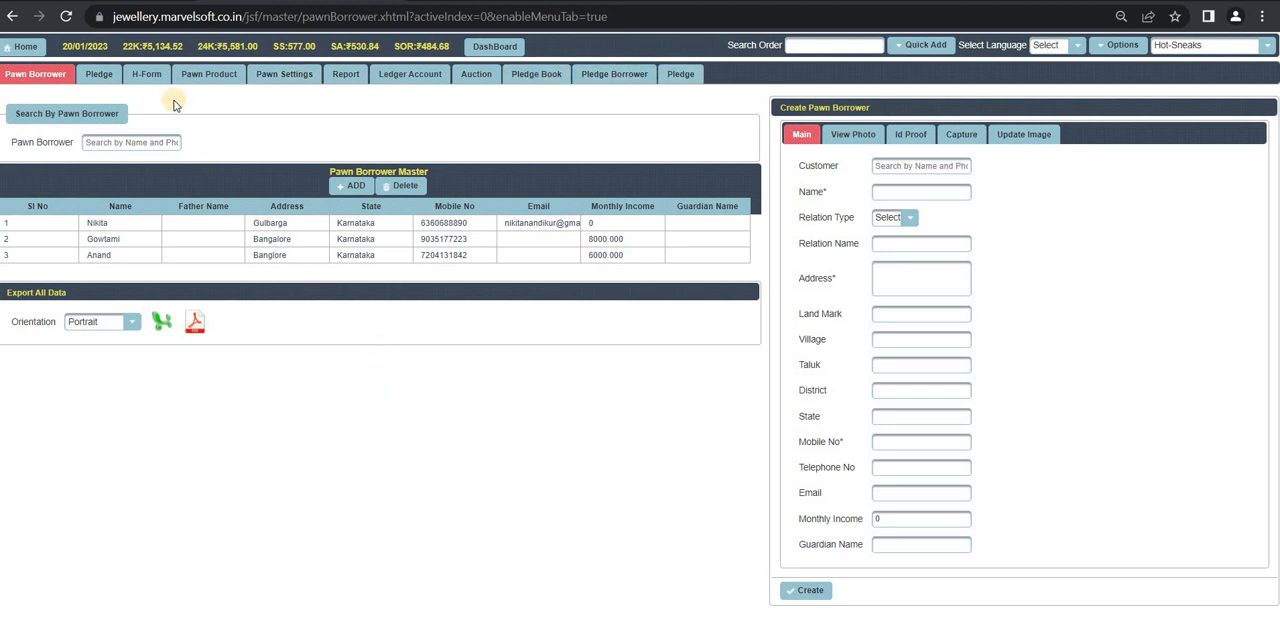
pyautogui.click(150, 76)
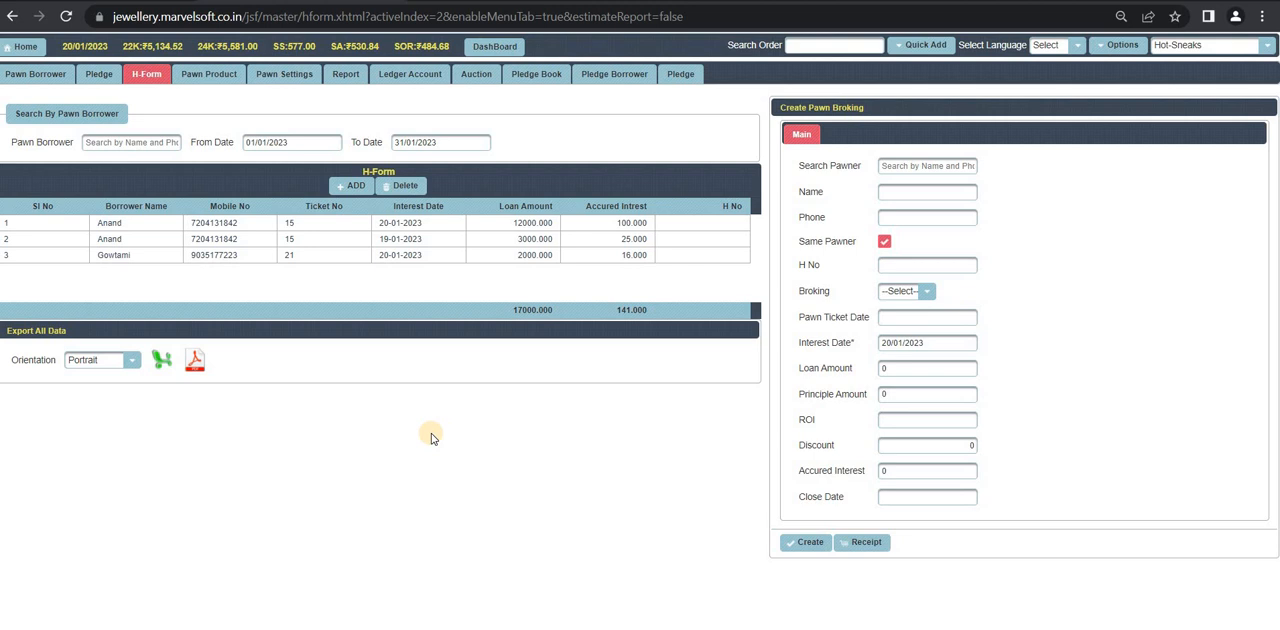
pyautogui.click(346, 190)
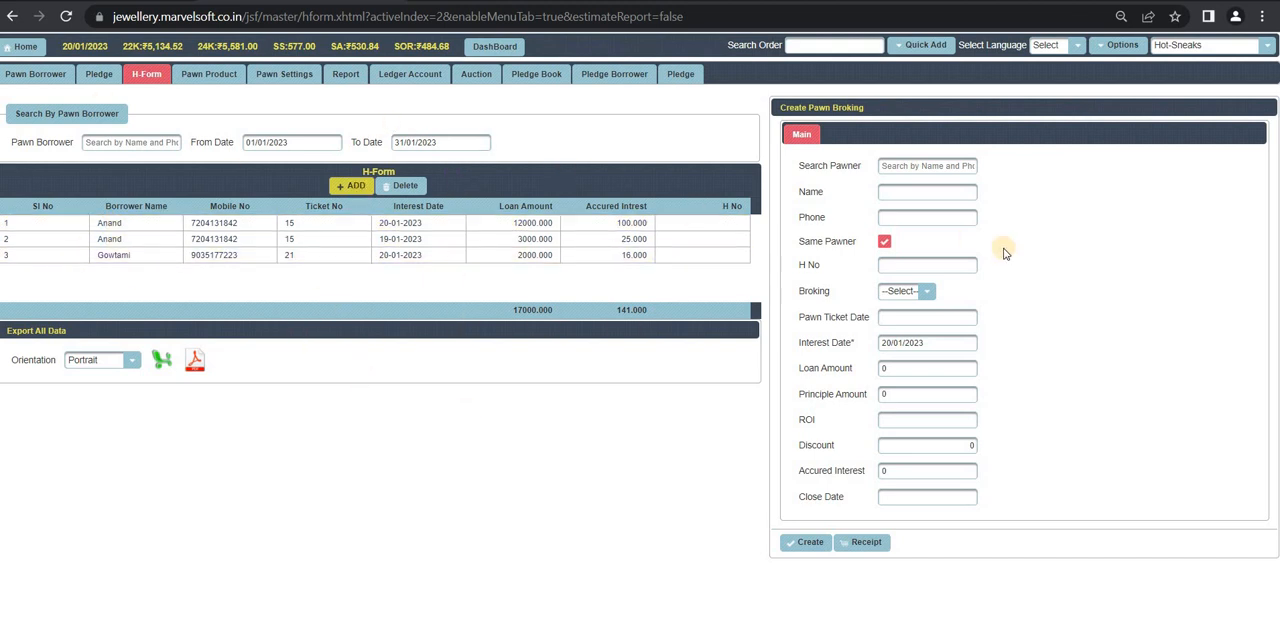
pyautogui.click(898, 167)
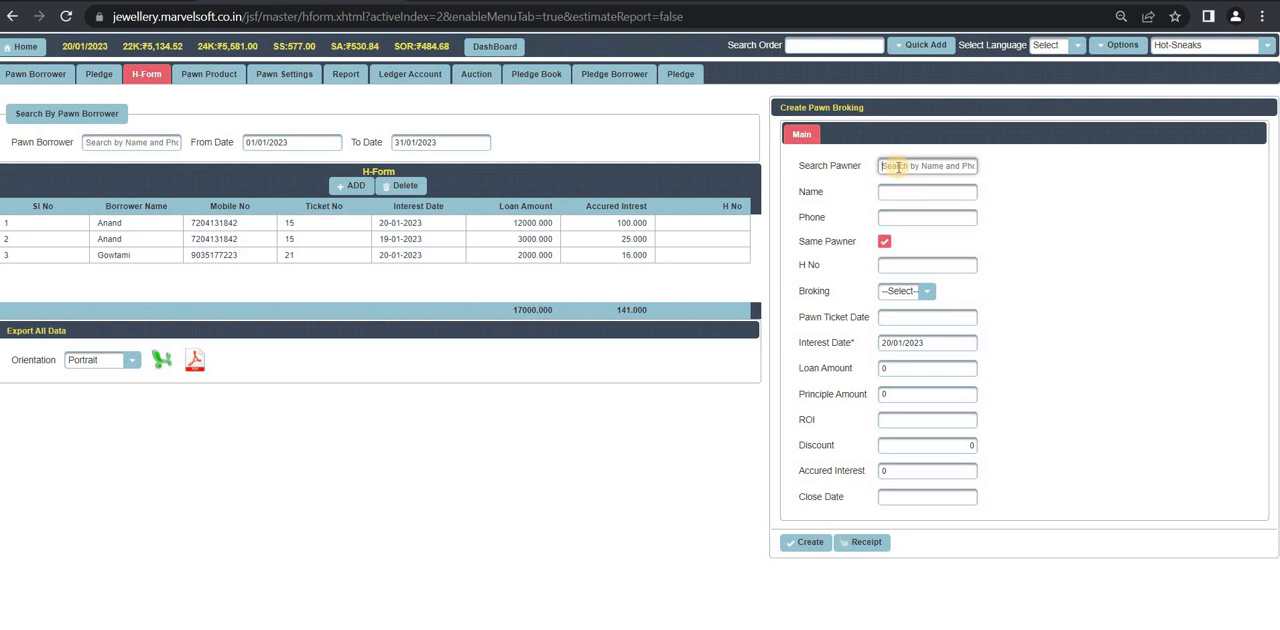
pyautogui.write('a')
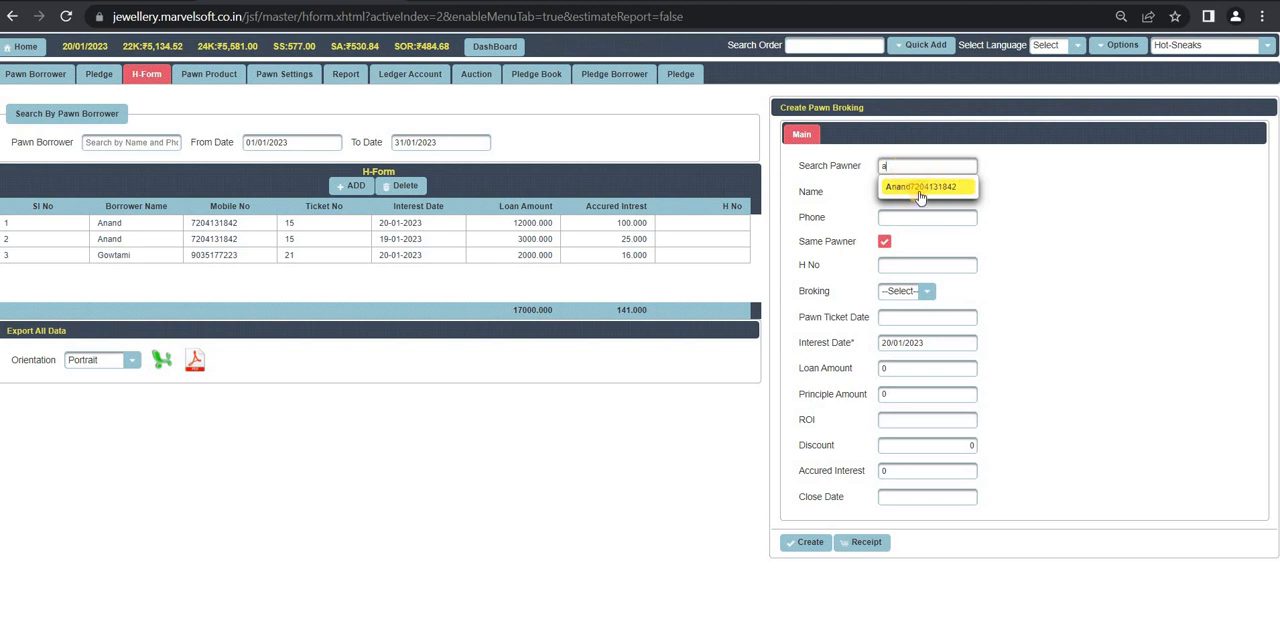
pyautogui.click(916, 190)
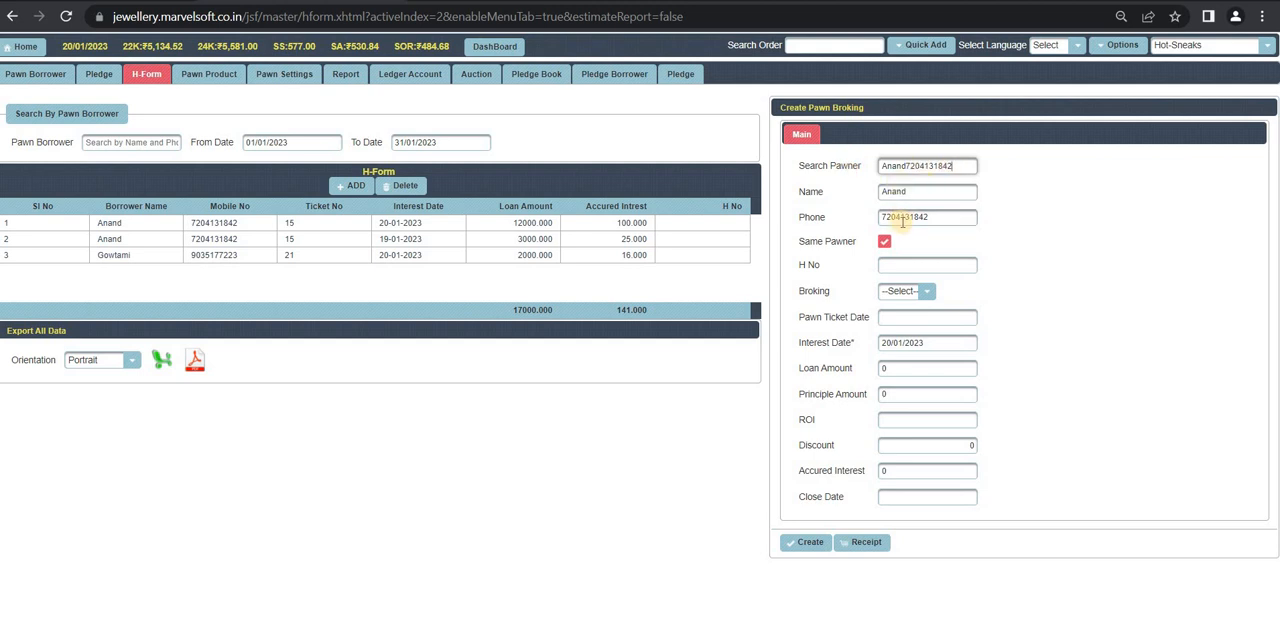
# Step: Enter H No 2, choose broking 15, and check the interest date calendar without picking another date
pyautogui.click(917, 265)
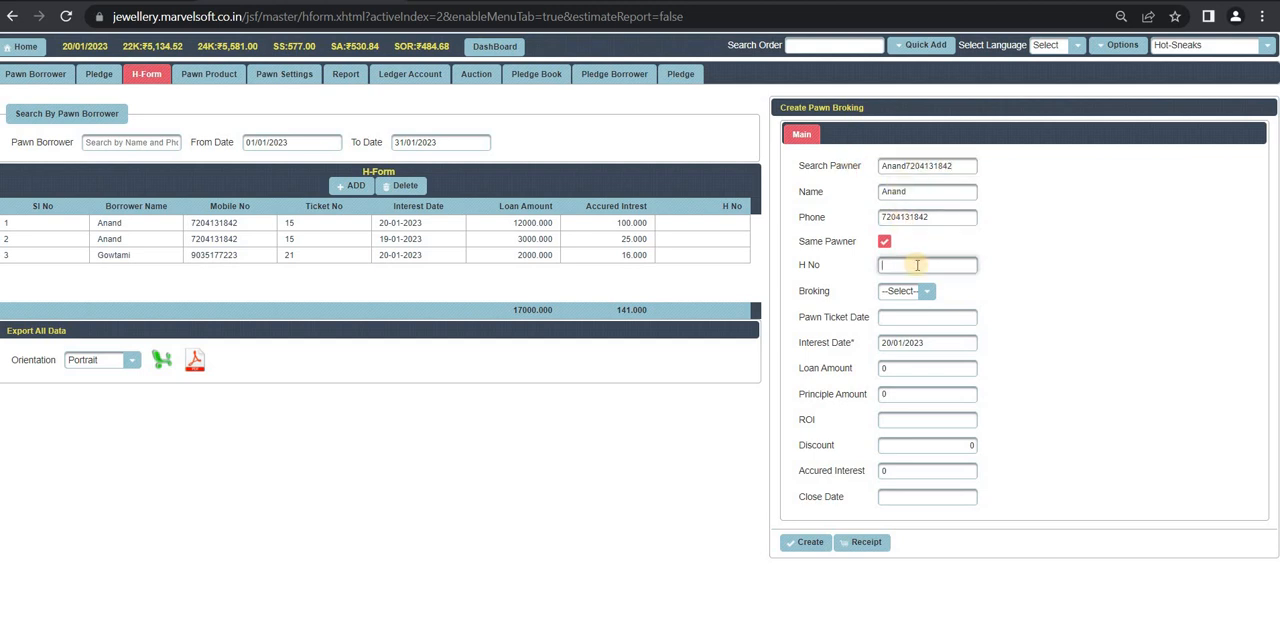
pyautogui.write('2')
pyautogui.click(927, 293)
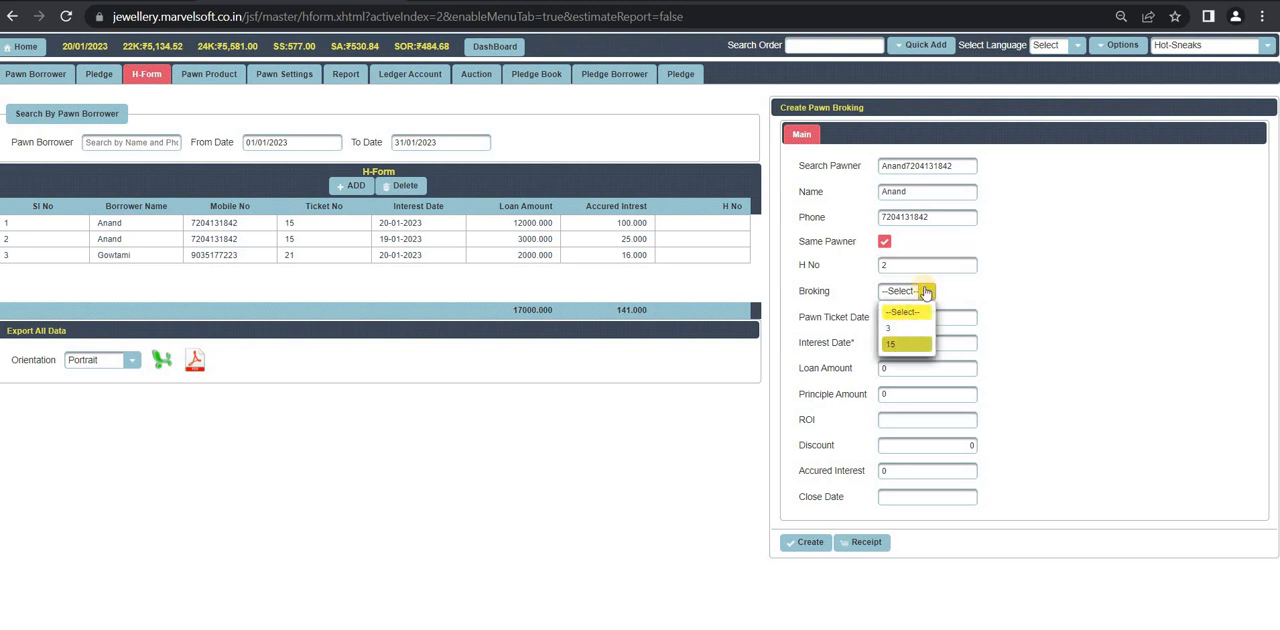
pyautogui.click(911, 344)
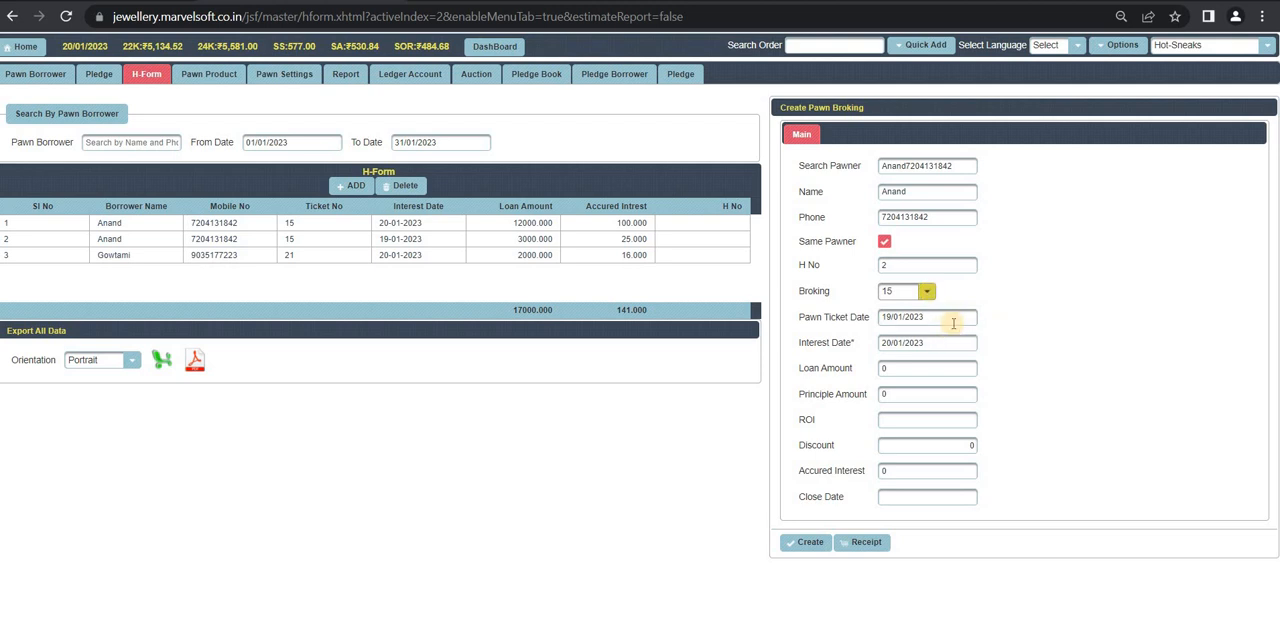
pyautogui.click(934, 342)
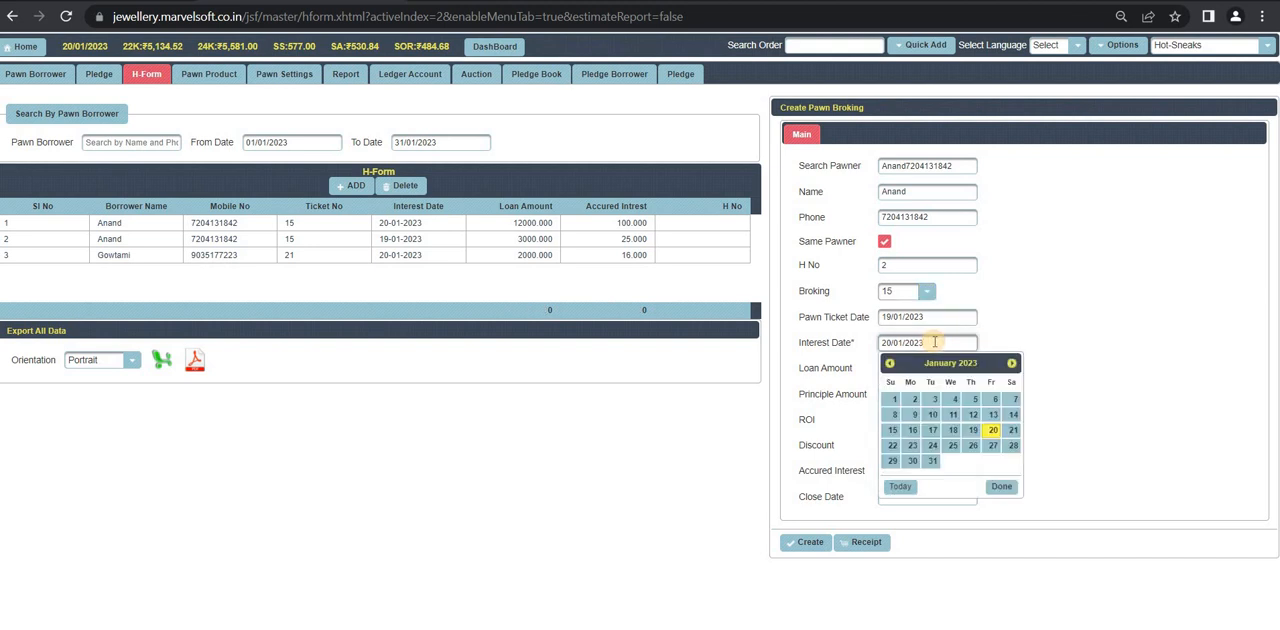
pyautogui.click(663, 491)
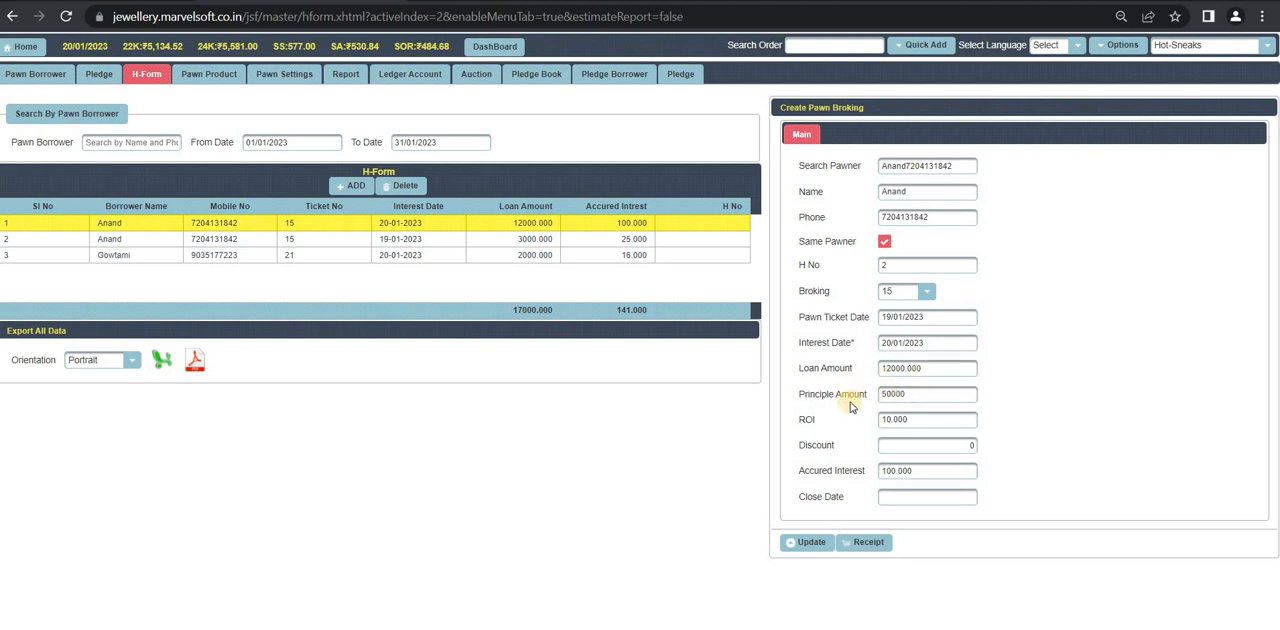
# Step: Create the H-Form entry with a 9% discount and a close date of 31 January 2023
pyautogui.click(918, 393)
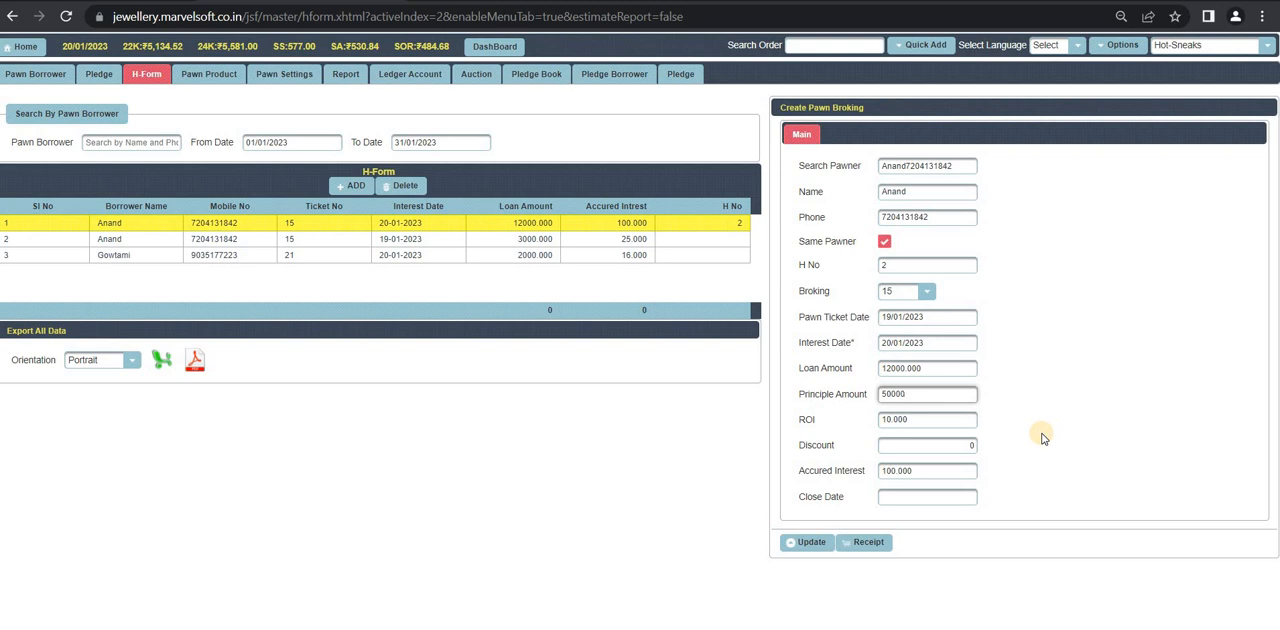
pyautogui.click(934, 446)
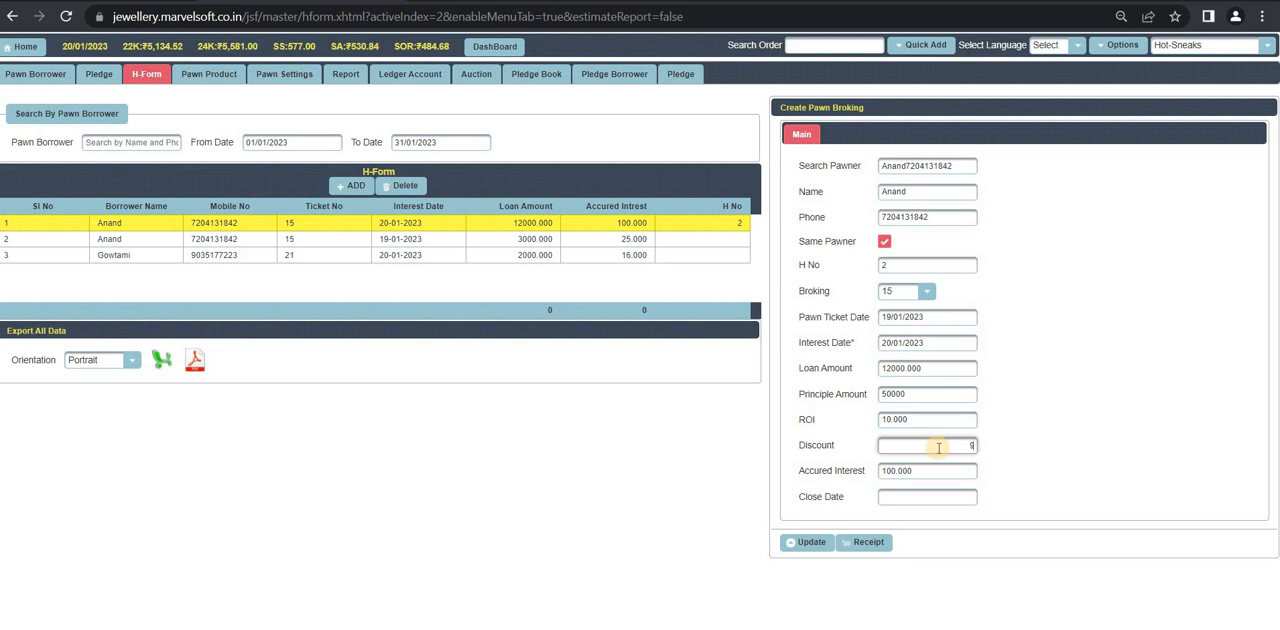
pyautogui.write('%')
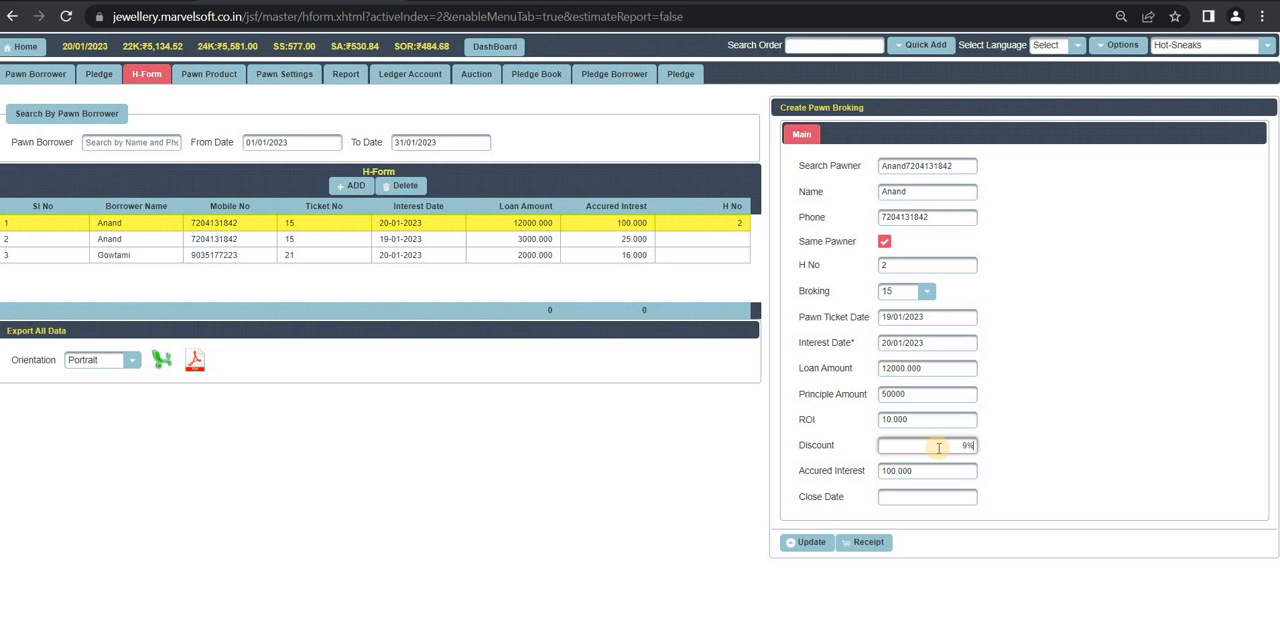
pyautogui.click(914, 495)
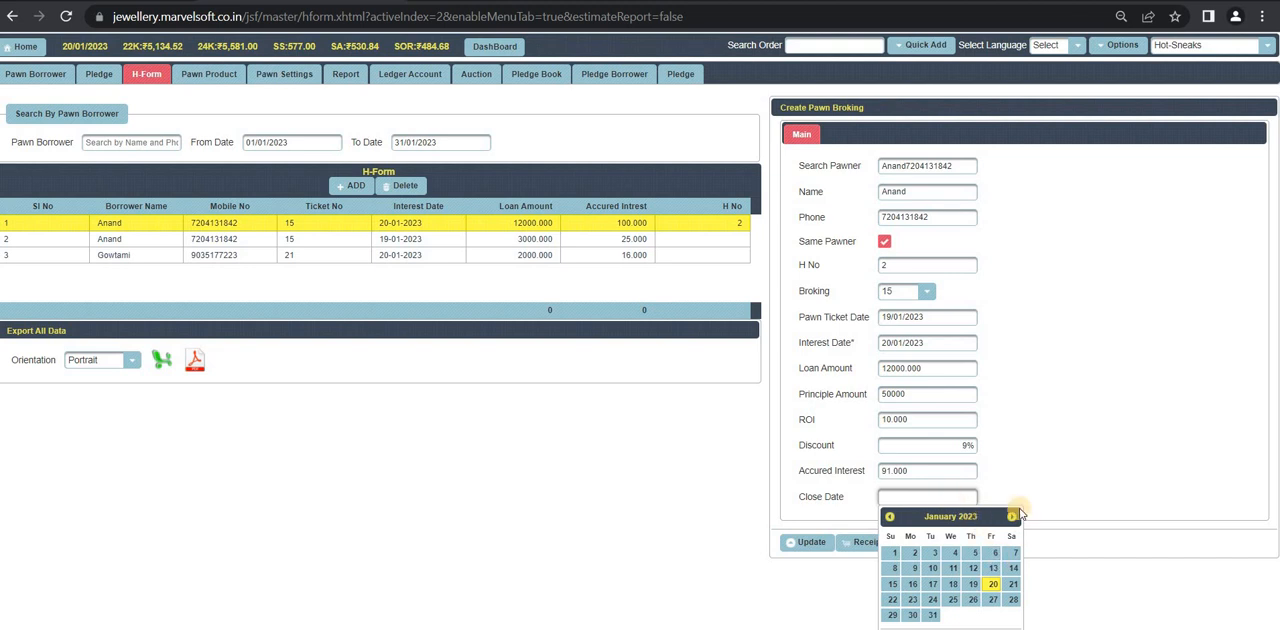
pyautogui.click(934, 617)
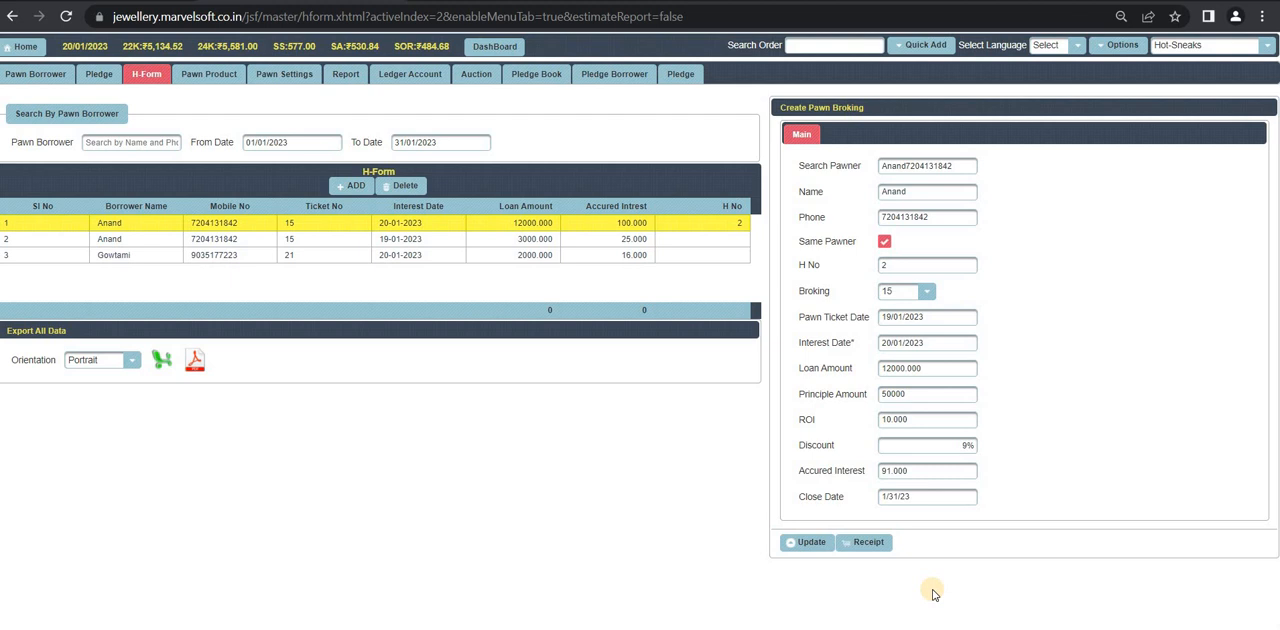
pyautogui.click(810, 542)
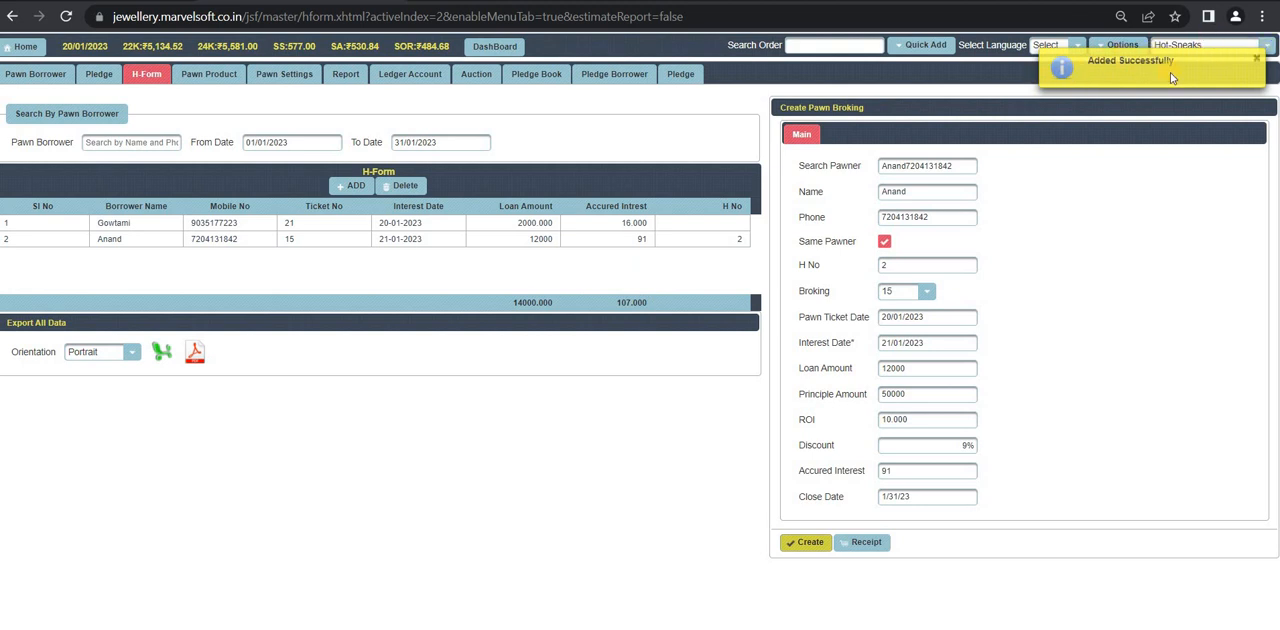
# Step: Review the new entry's receipt and its print preview without saving, and close the receipt
pyautogui.click(877, 543)
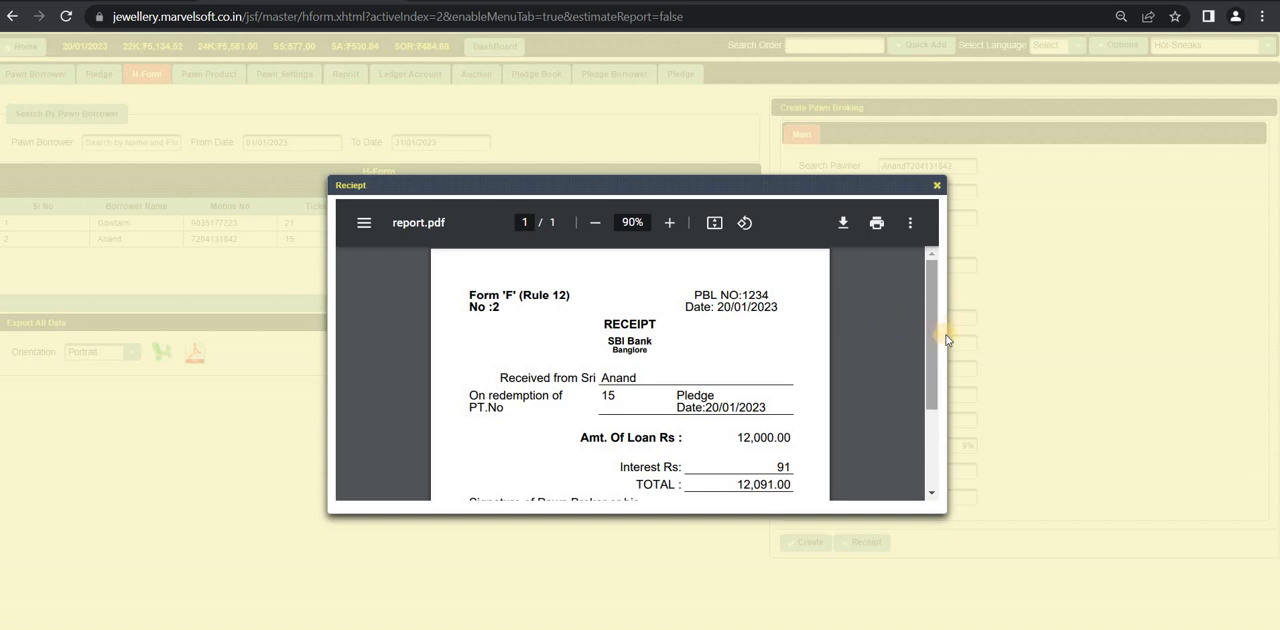
pyautogui.moveTo(931, 345); pyautogui.dragTo(937, 393)
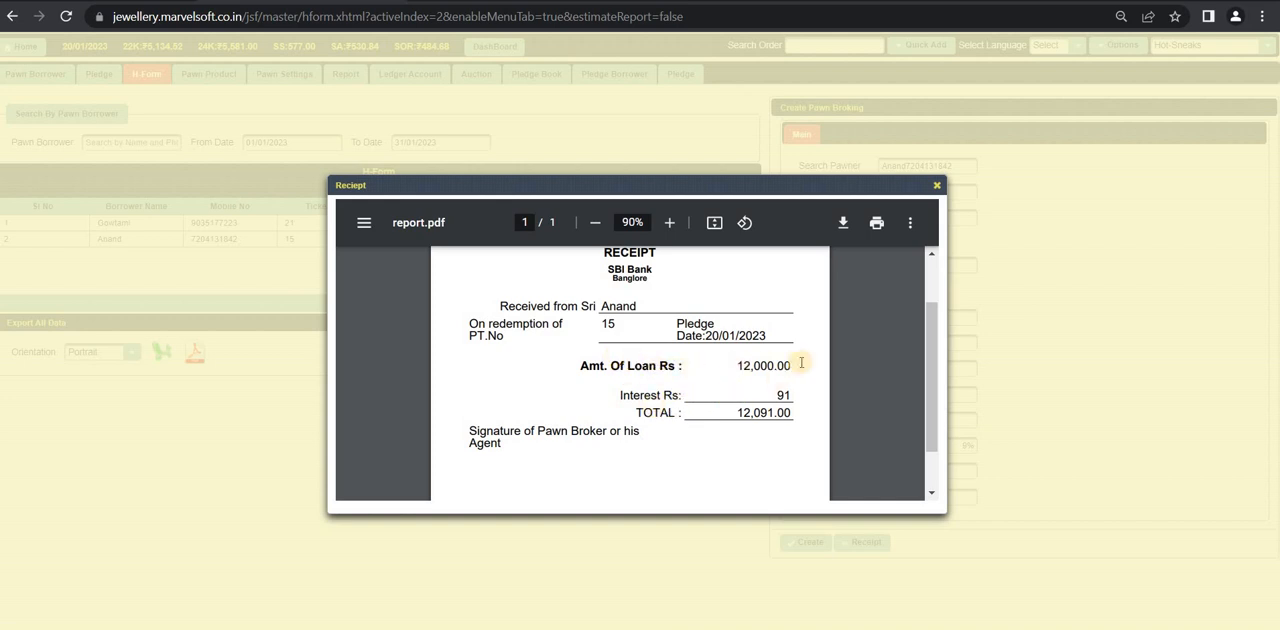
pyautogui.scroll(-1, 689, 400)
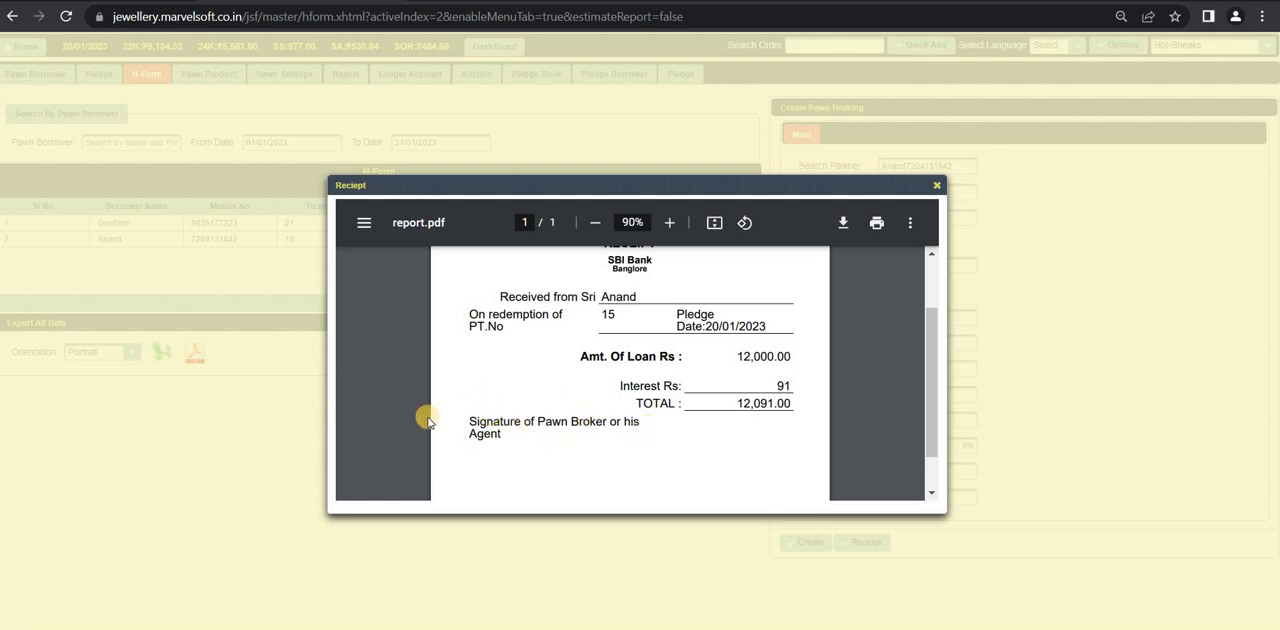
pyautogui.click(875, 226)
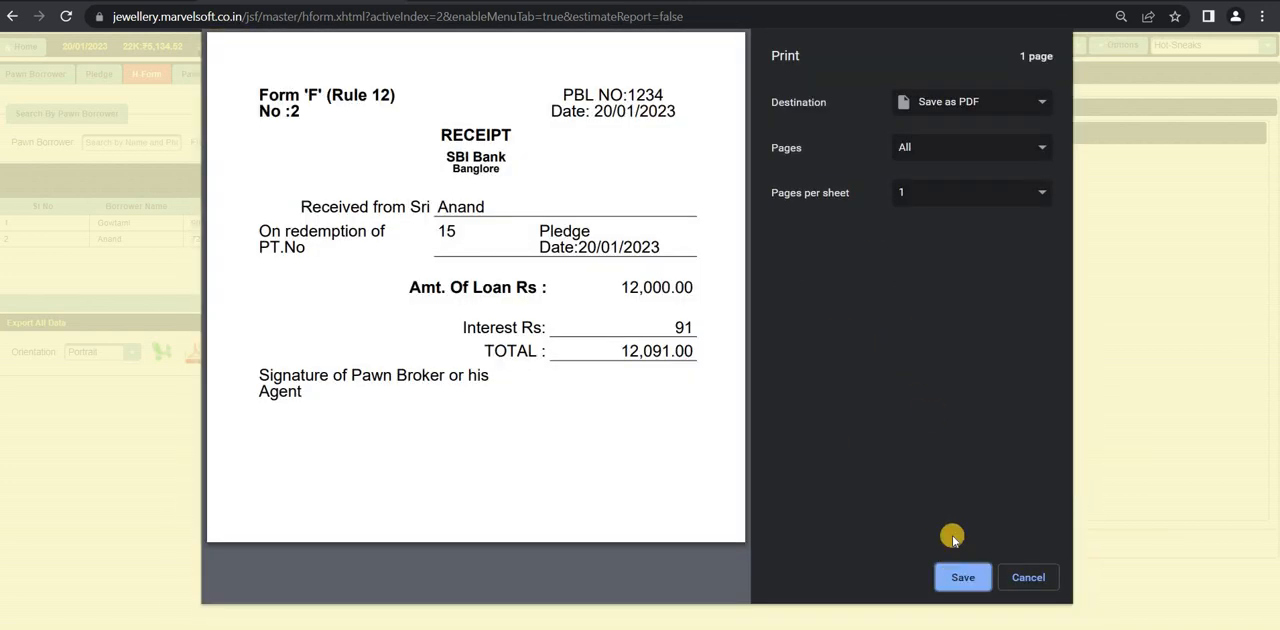
pyautogui.click(1027, 577)
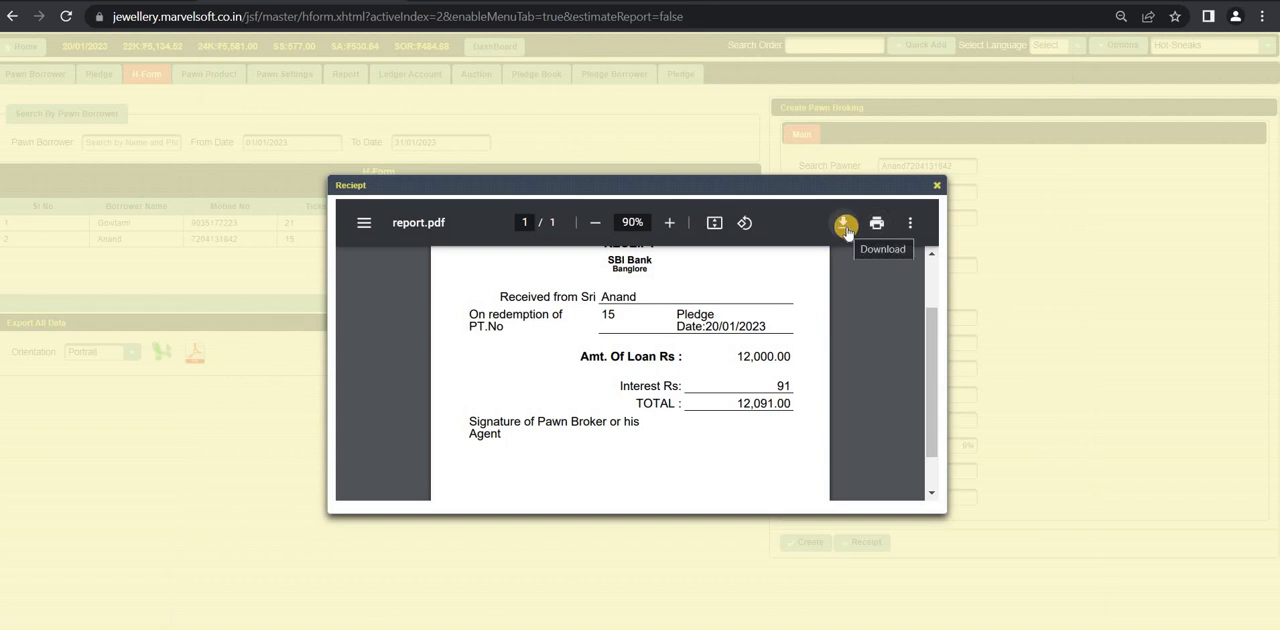
pyautogui.click(936, 186)
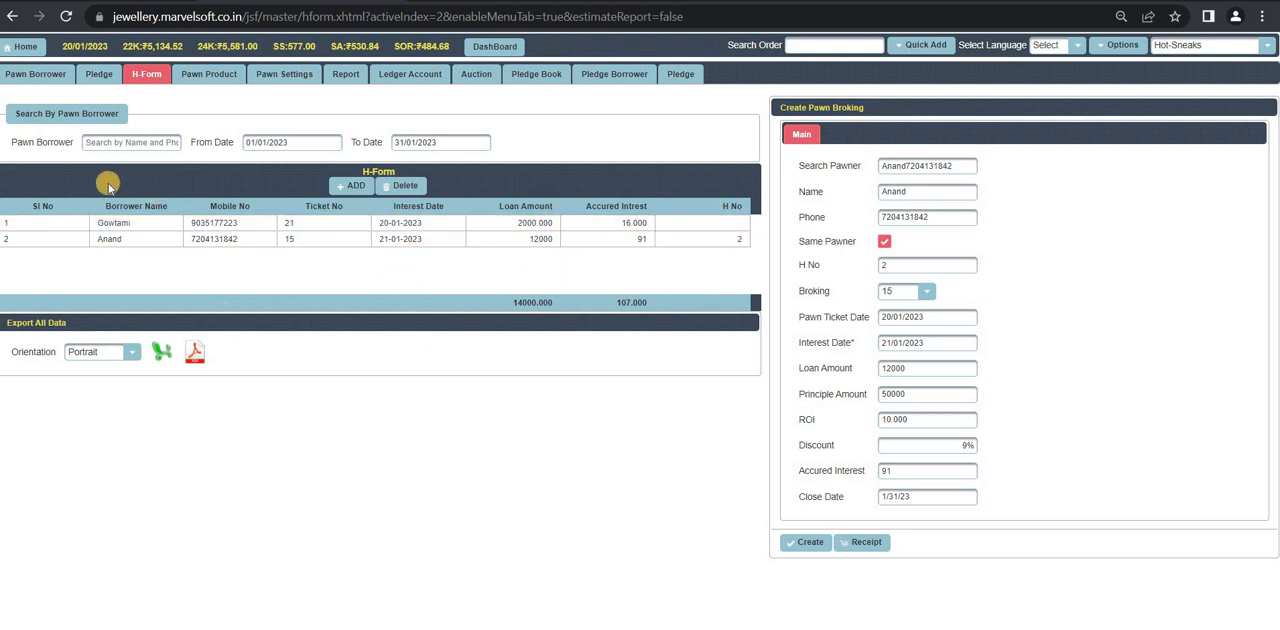
# Step: Filter the H-Form list by the borrower suggested for "a" and the date range 19/01/2023 to 20/01/2023
pyautogui.click(97, 142)
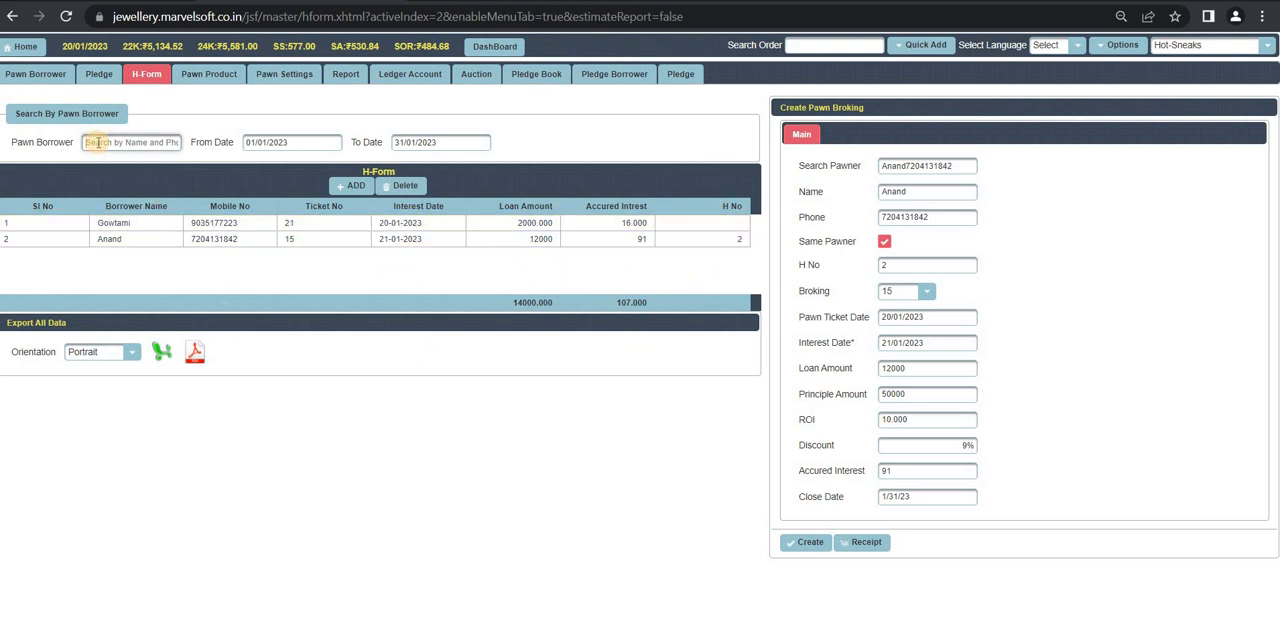
pyautogui.write('a')
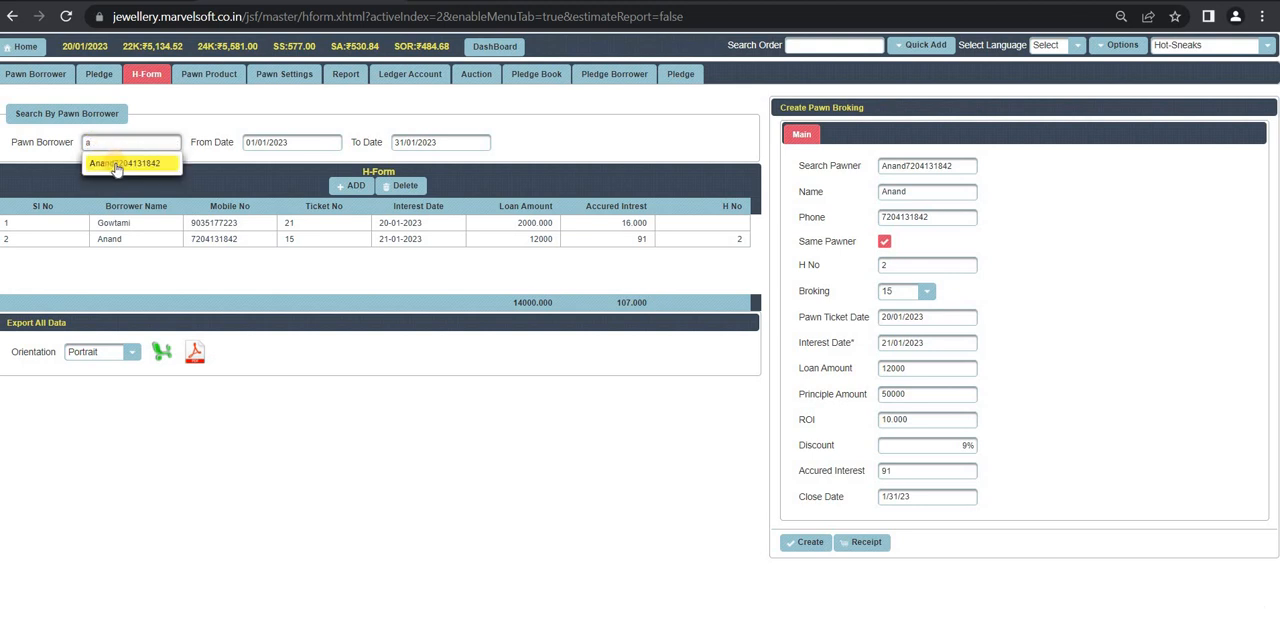
pyautogui.click(116, 164)
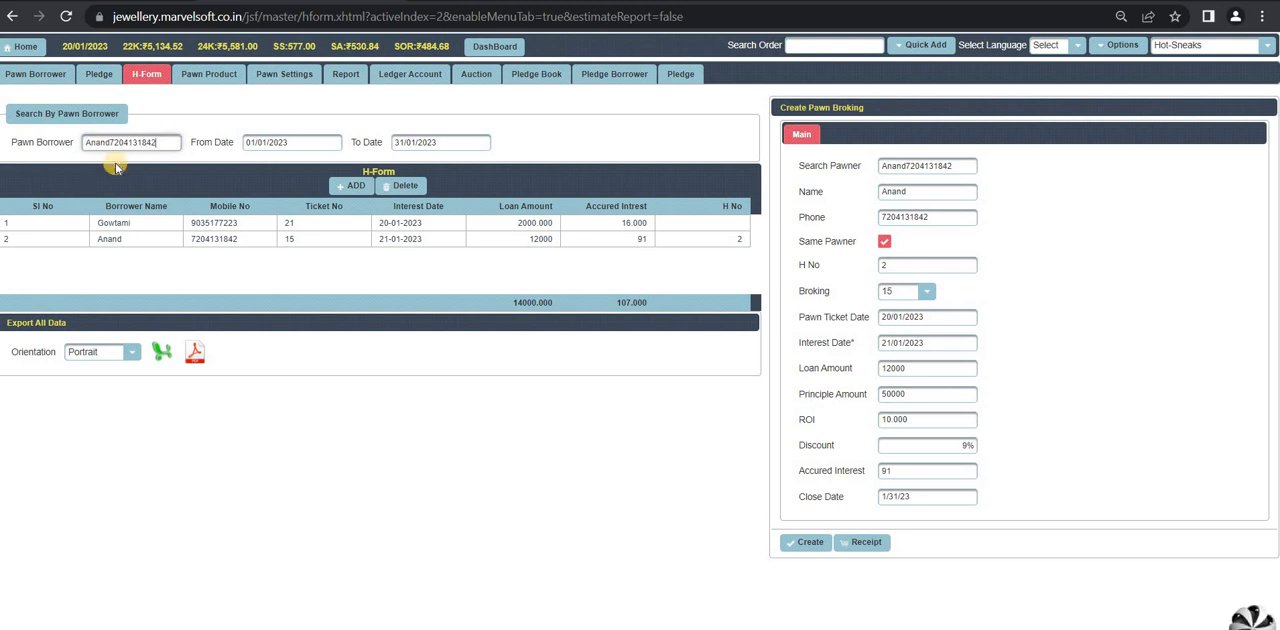
pyautogui.click(316, 144)
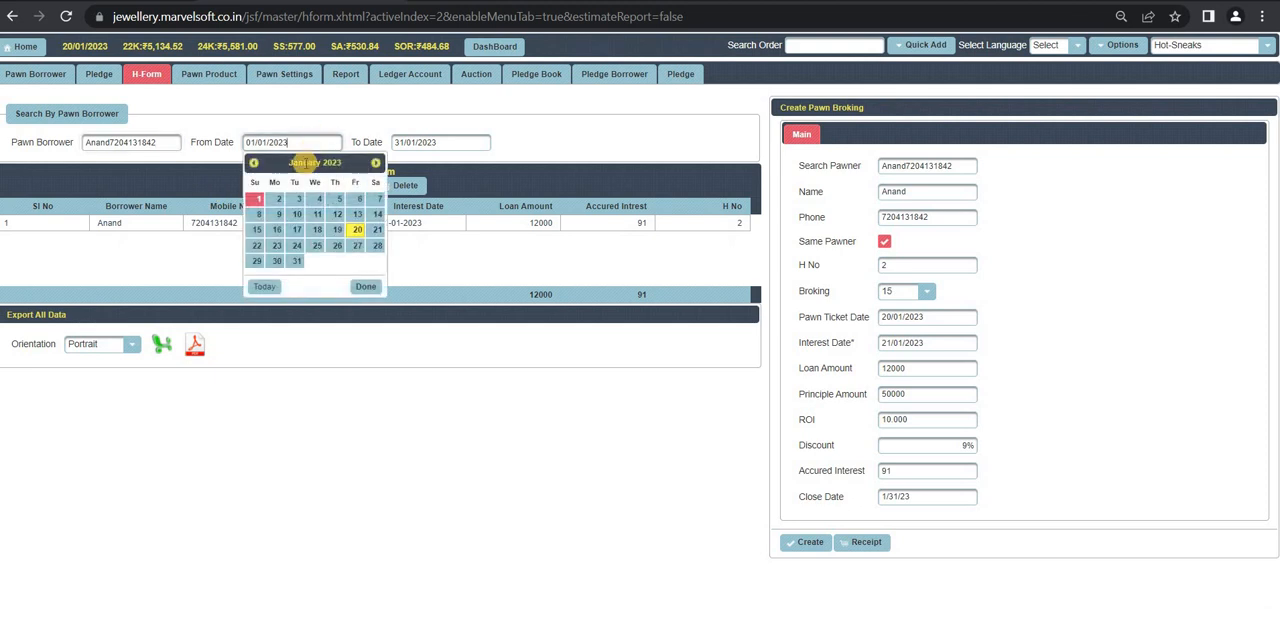
pyautogui.click(337, 231)
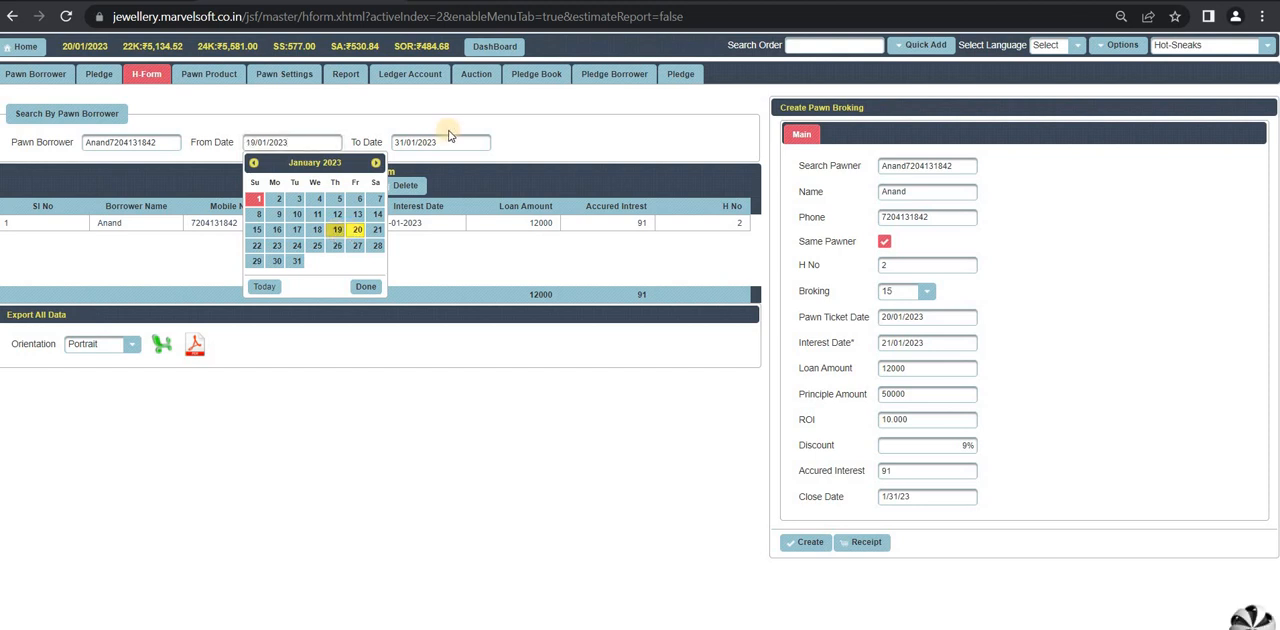
pyautogui.click(450, 142)
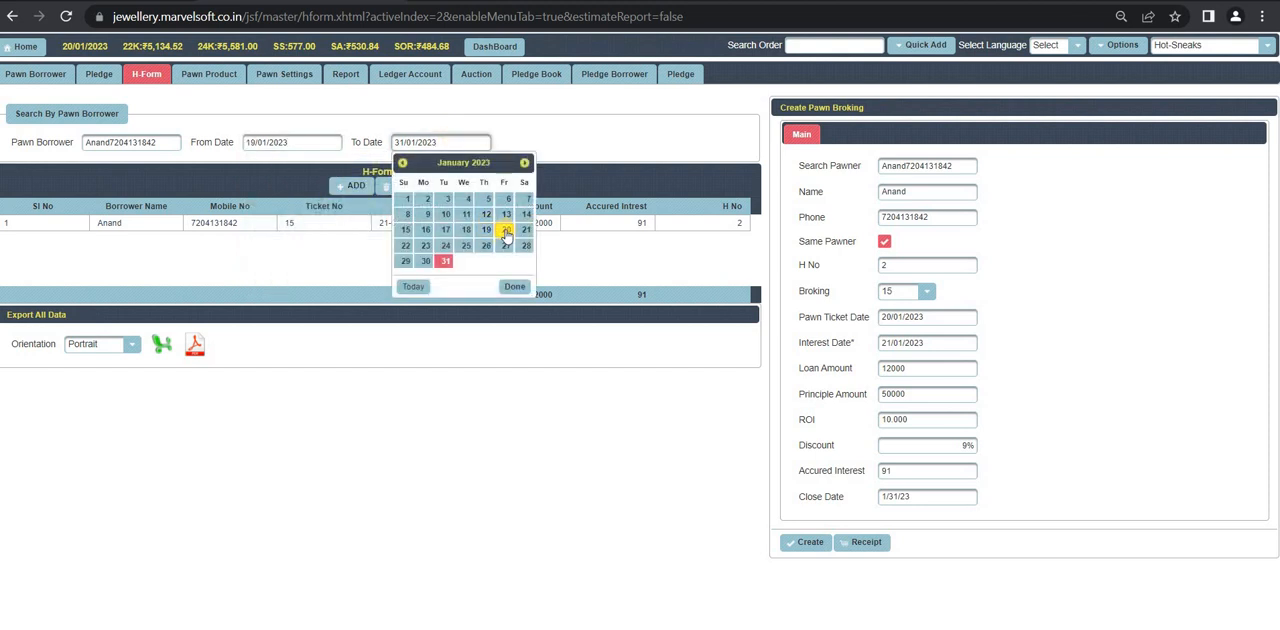
pyautogui.click(506, 231)
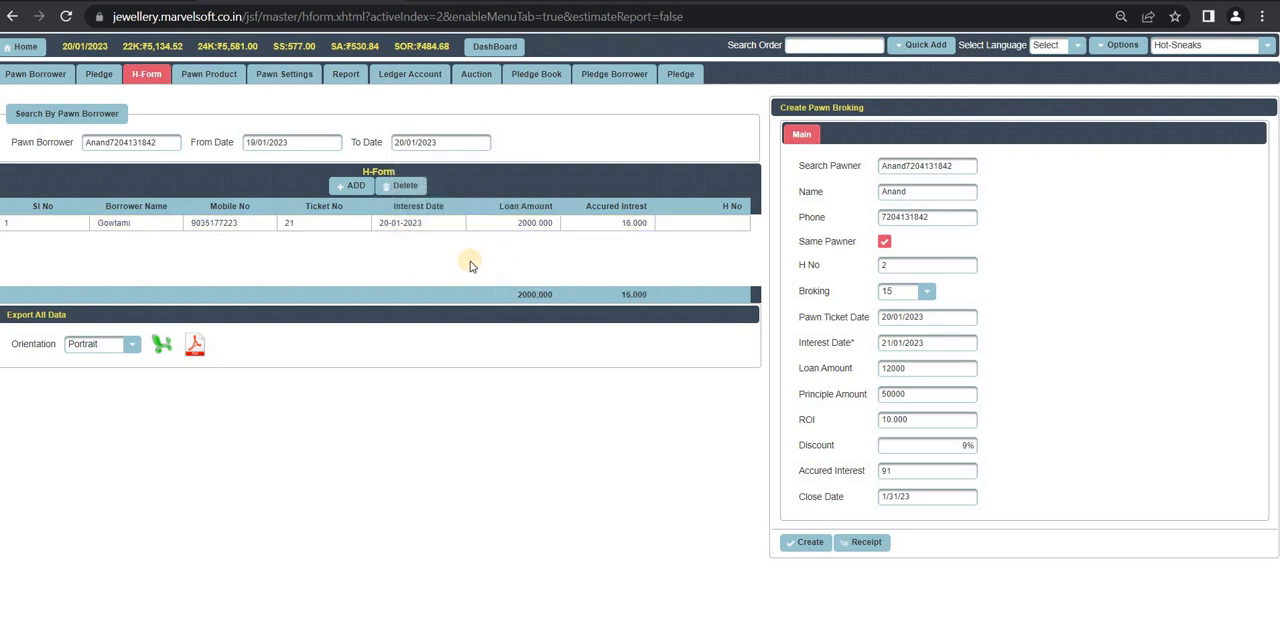
pyautogui.click(300, 142)
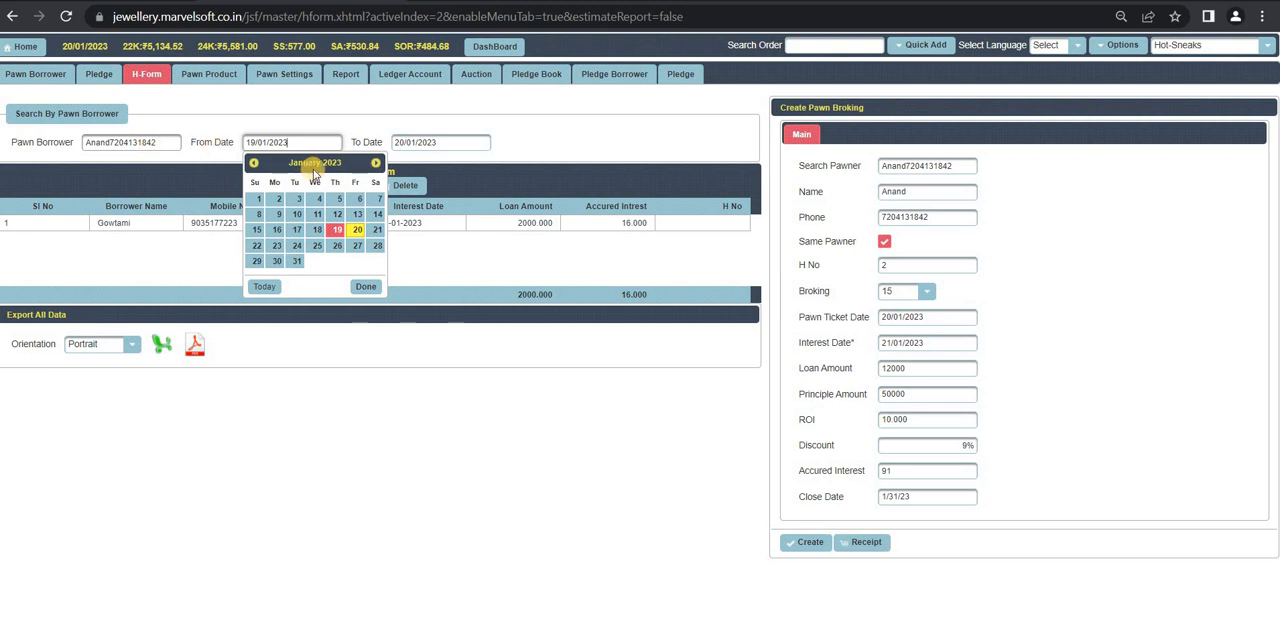
pyautogui.click(466, 264)
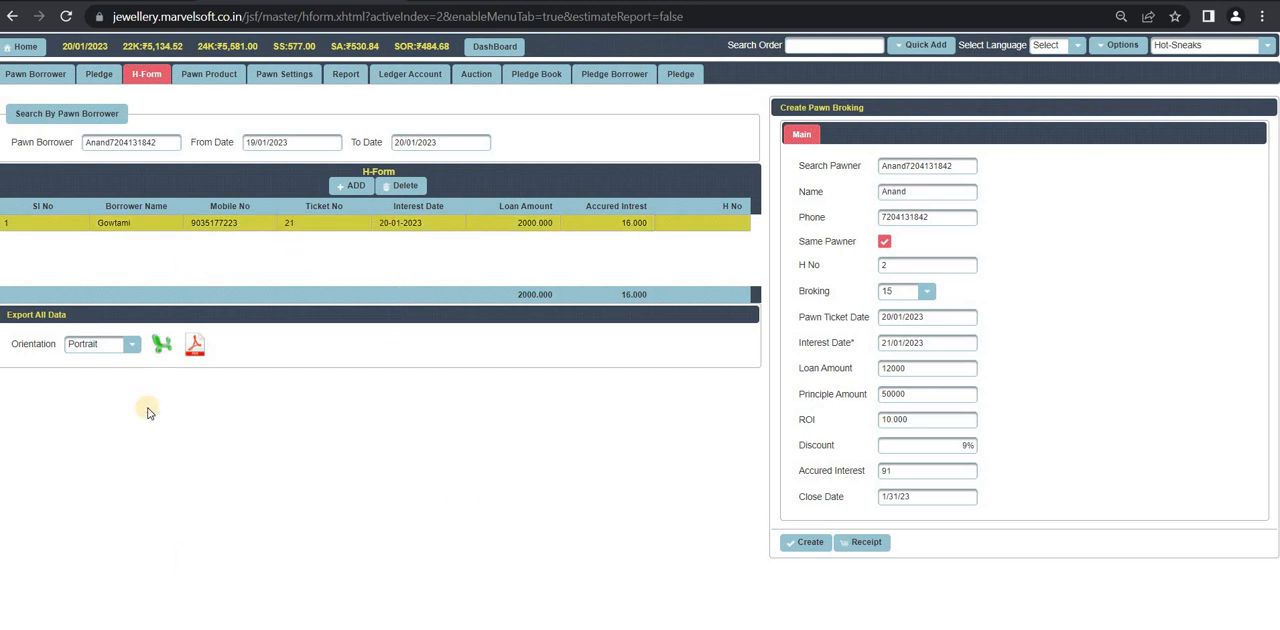
# Step: Export the filtered H-Form list as a spreadsheet, view hform (2) maximized in Microsoft Excel, and return to the browser
pyautogui.click(163, 346)
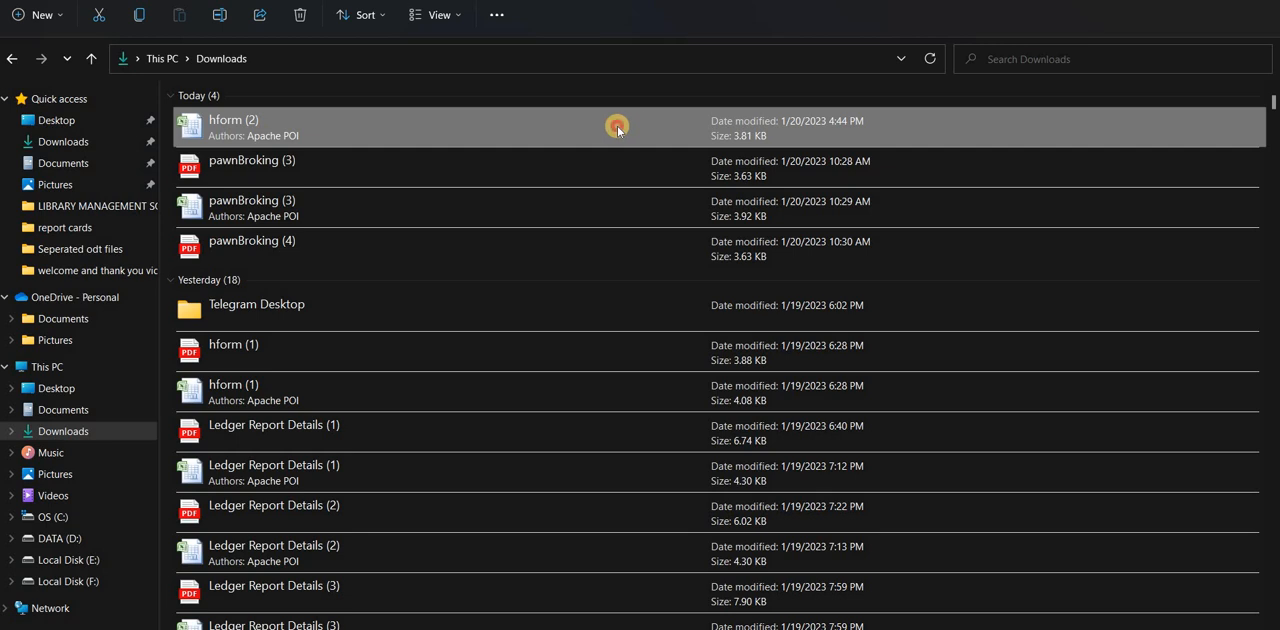
pyautogui.doubleClick(617, 125)
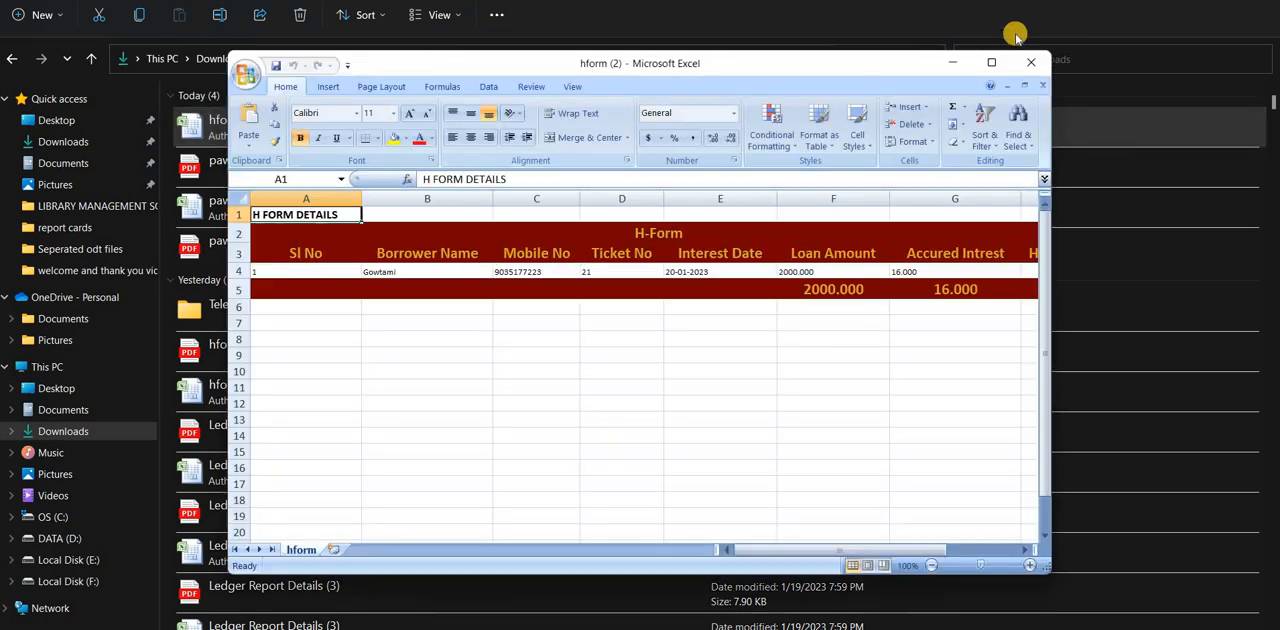
pyautogui.click(990, 66)
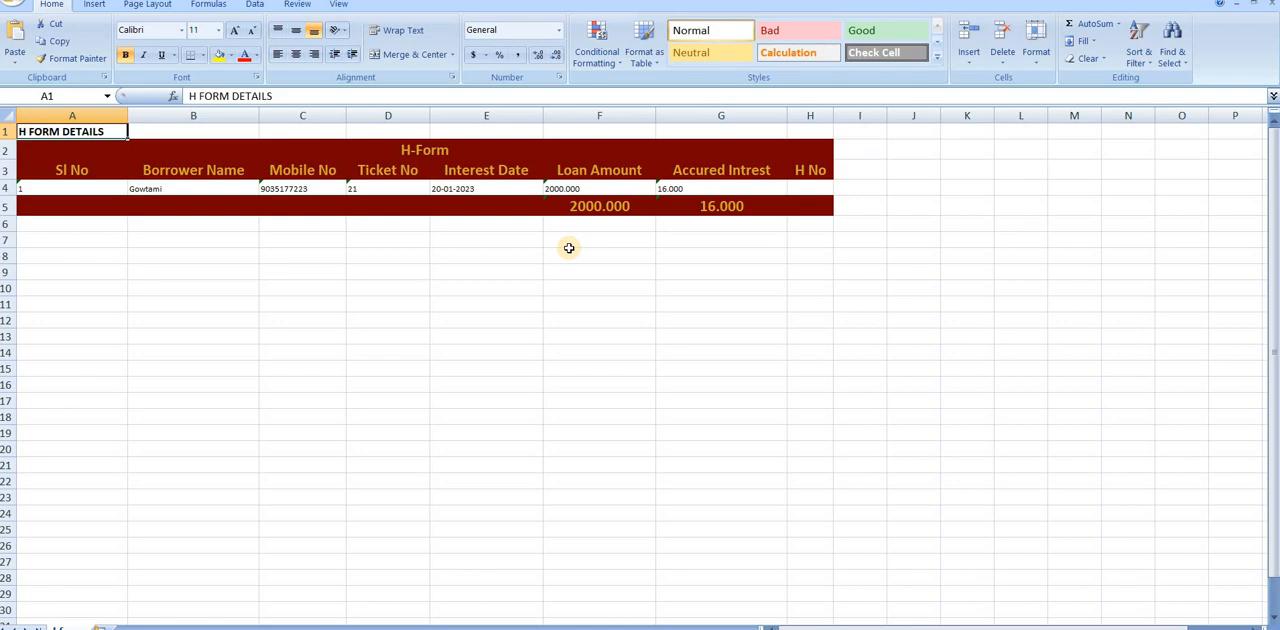
pyautogui.hotkey('alt', 'Tab')
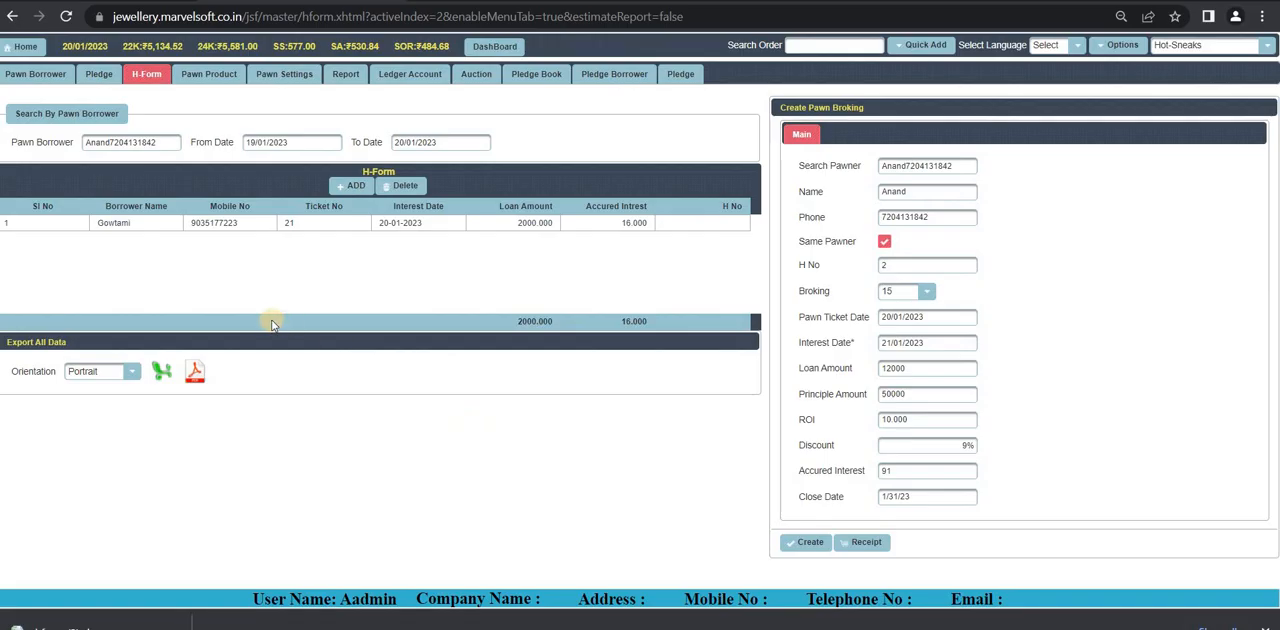
# Step: Export the filtered H-Form list as a PDF, view hform (2).pdf, and close it
pyautogui.click(195, 375)
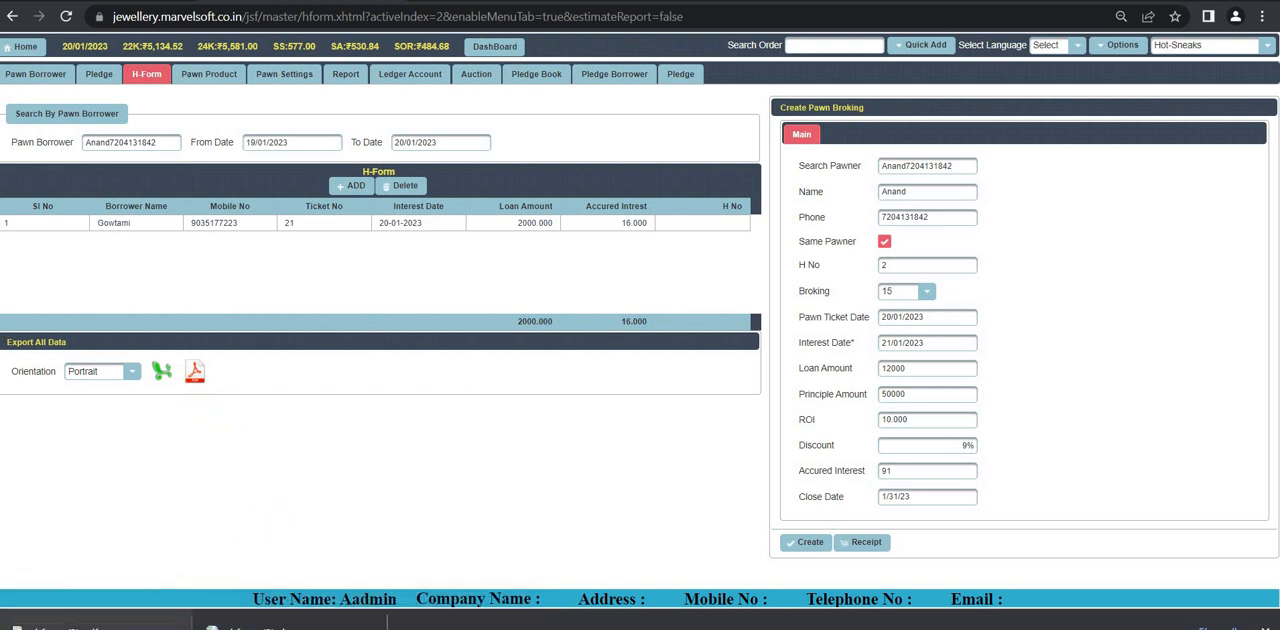
pyautogui.click(68, 627)
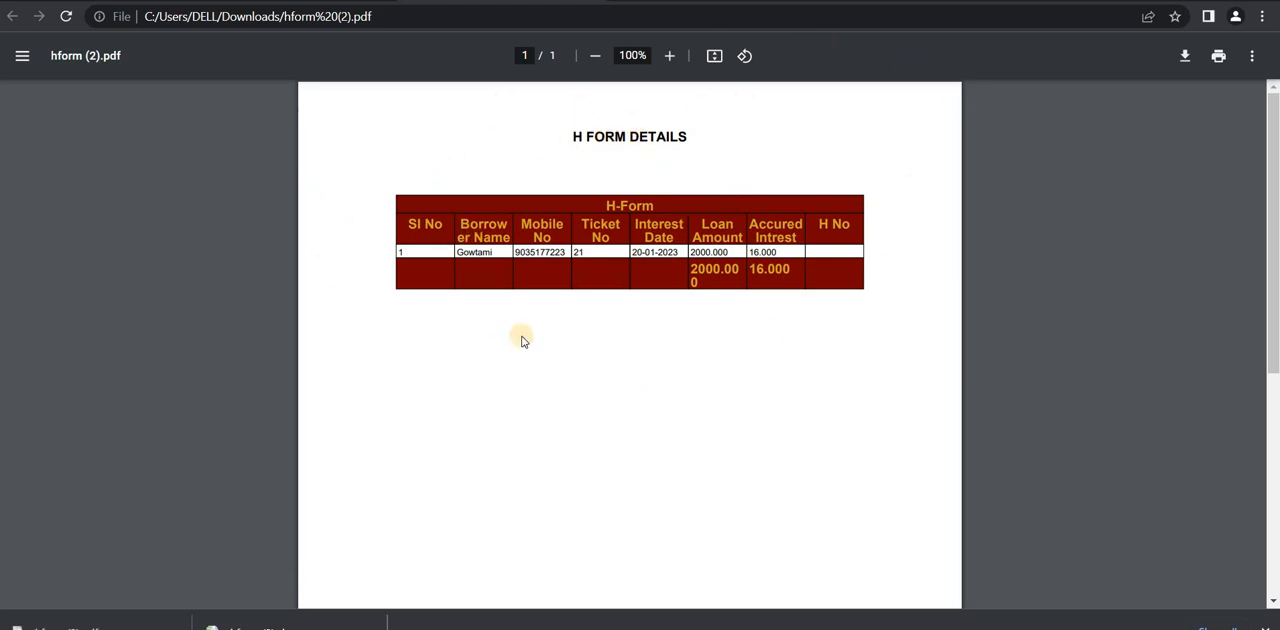
pyautogui.hotkey('ctrl', 'w')
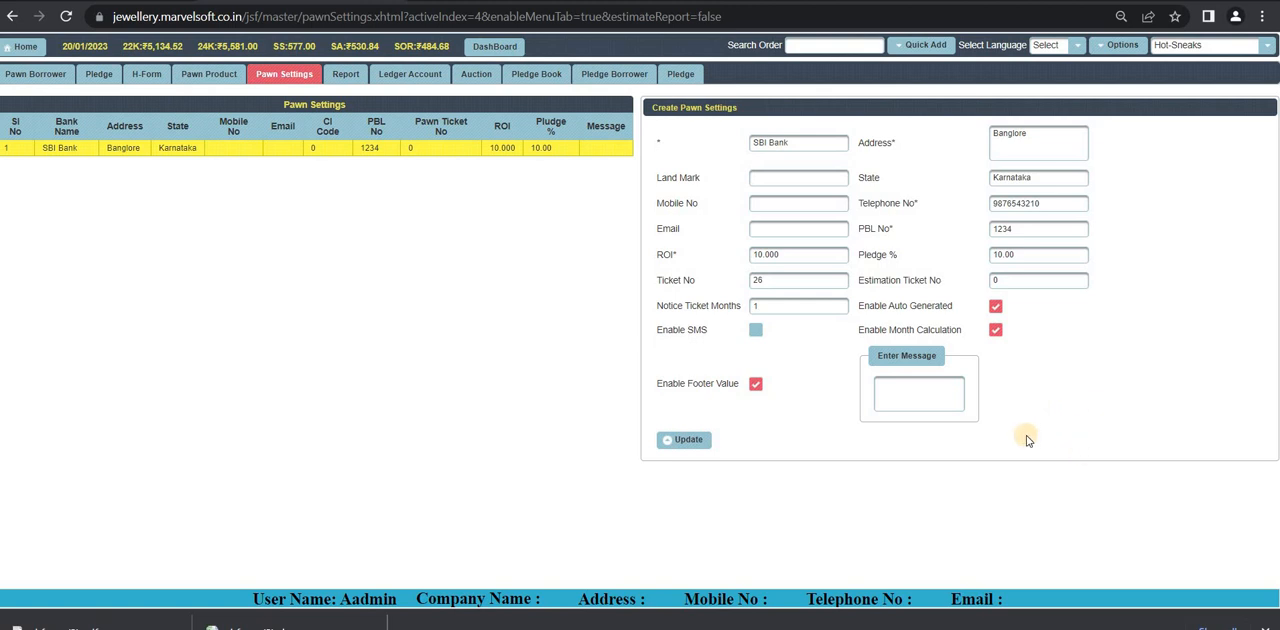
# Step: Update the SBI Bank pawn settings with Enable Auto Generated and Enable Month Calculation on and the message left empty
pyautogui.click(995, 306)
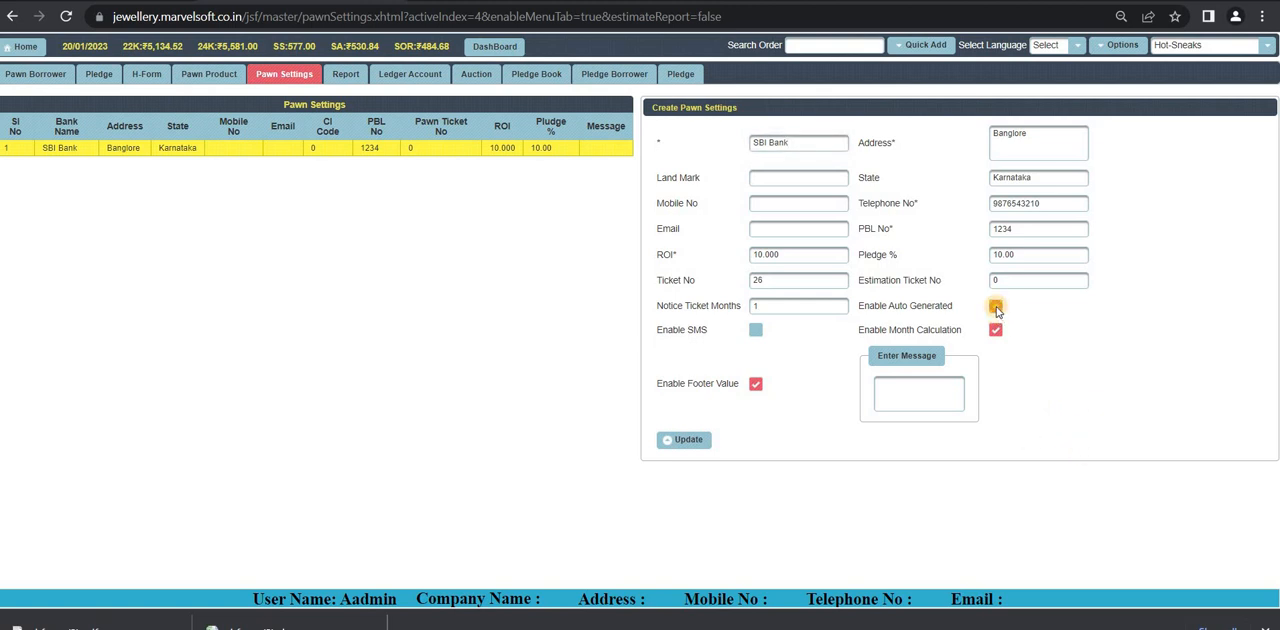
pyautogui.click(996, 330)
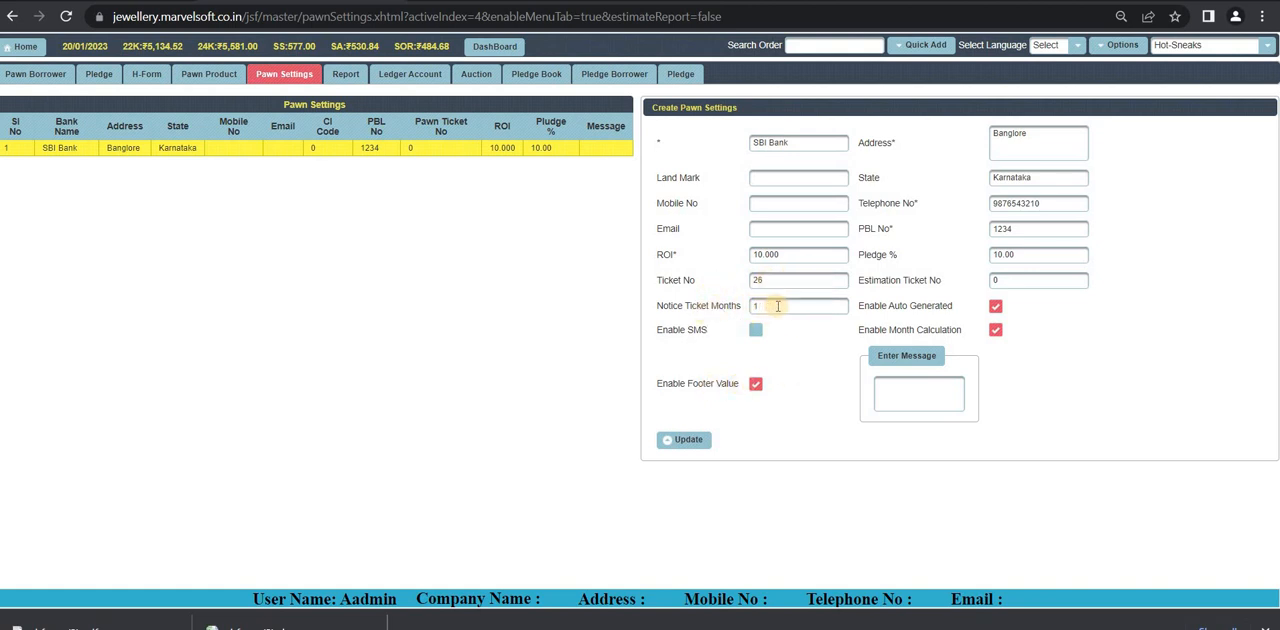
pyautogui.click(898, 396)
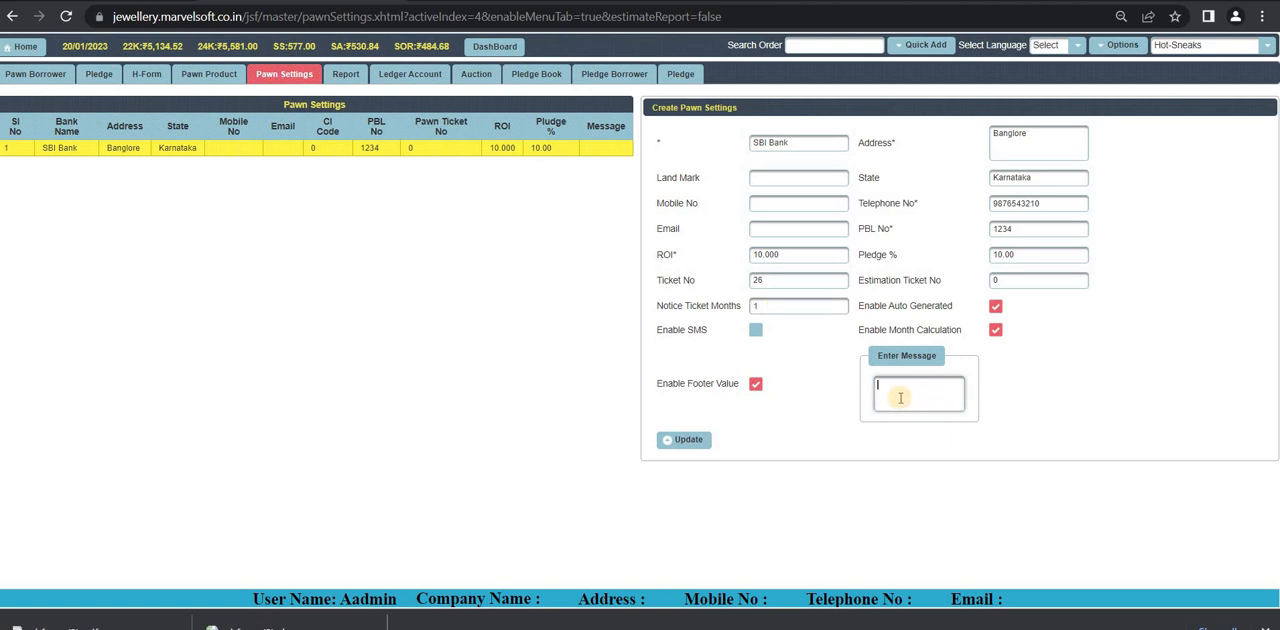
pyautogui.click(688, 441)
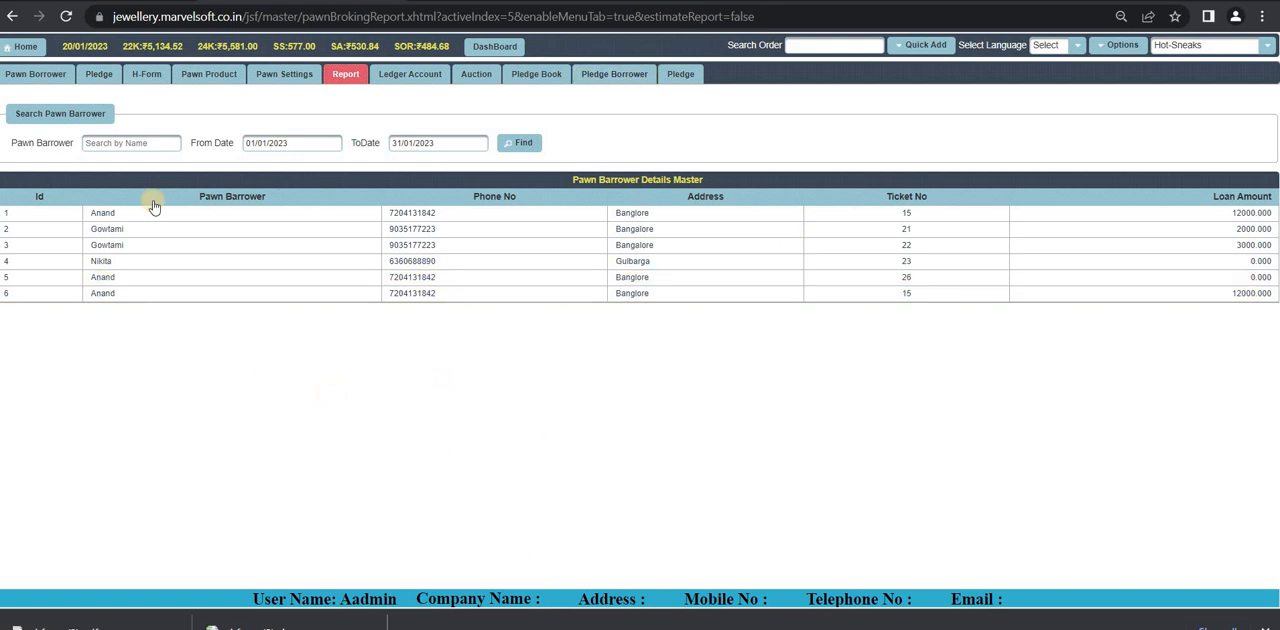
# Step: Search the pawn broking report for the borrower suggested for "A" within the dates 19/01/2023 to 20/01/2023
pyautogui.click(129, 143)
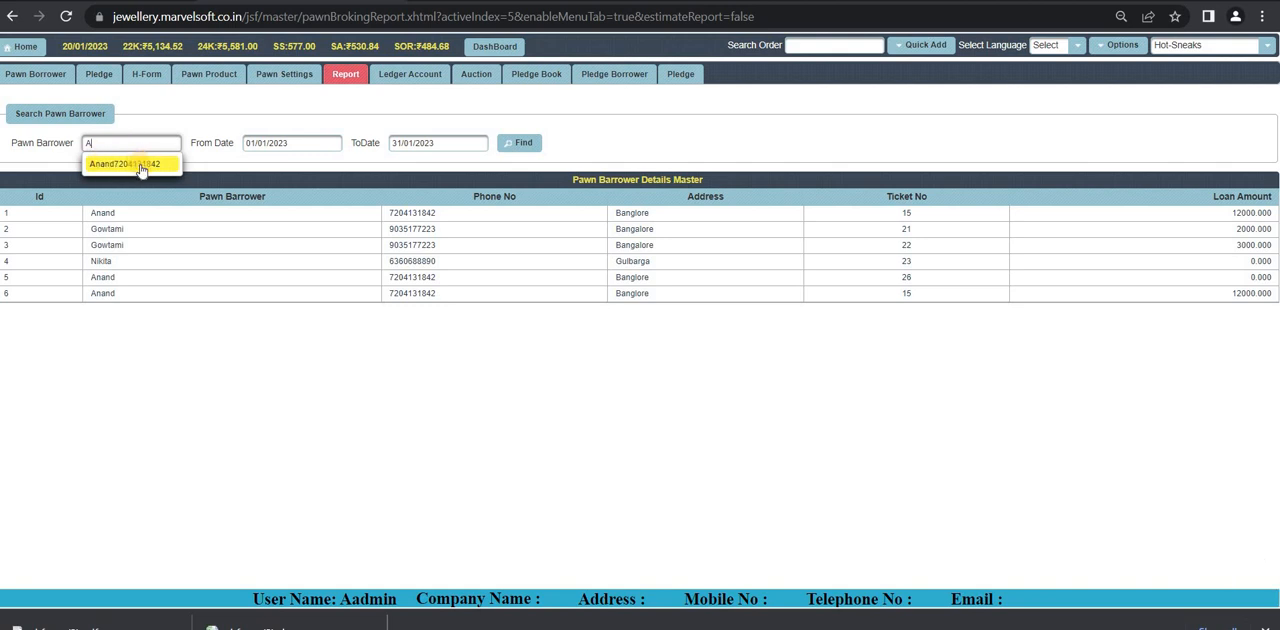
pyautogui.click(141, 166)
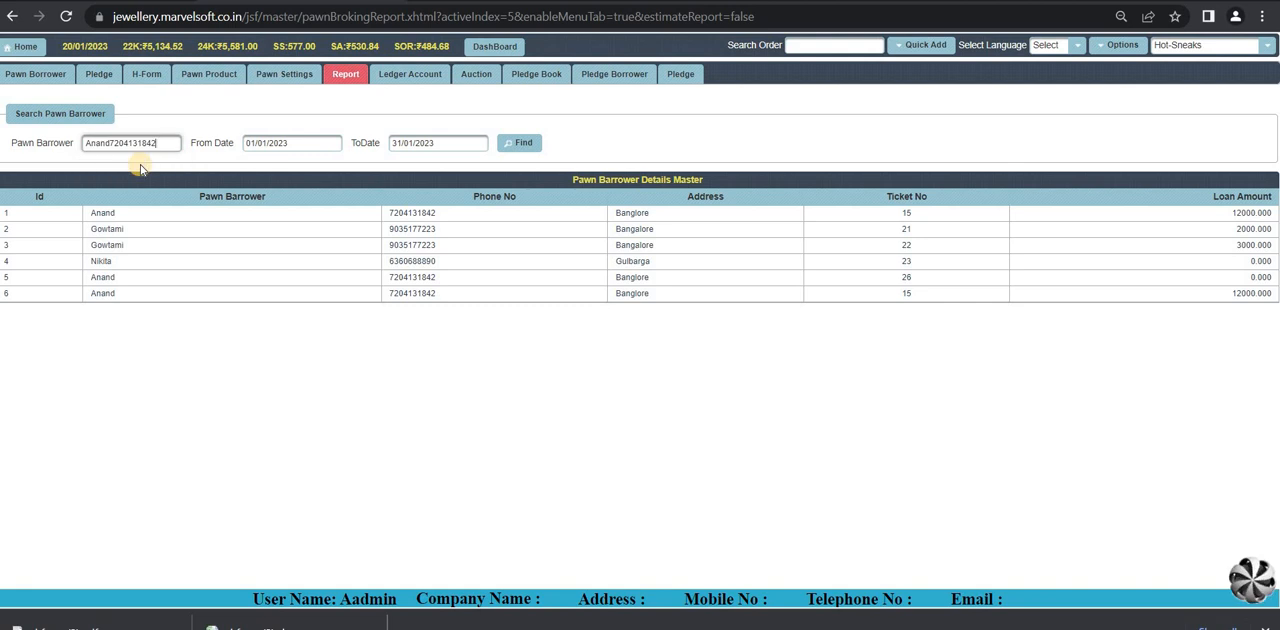
pyautogui.click(313, 146)
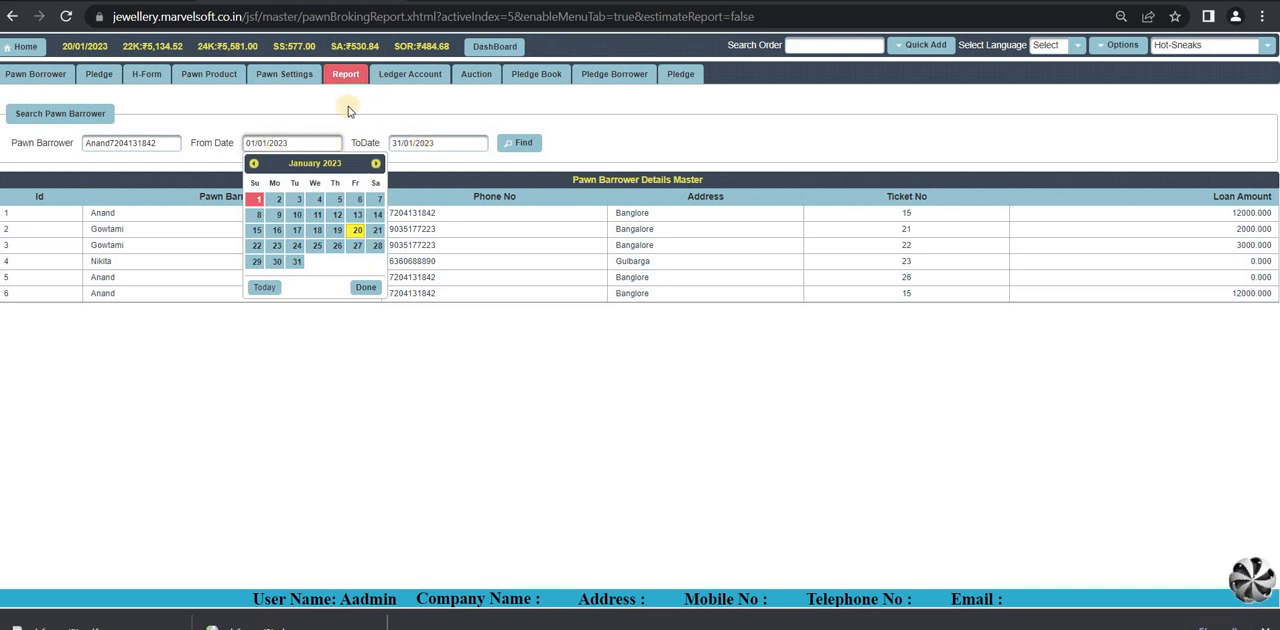
pyautogui.click(338, 231)
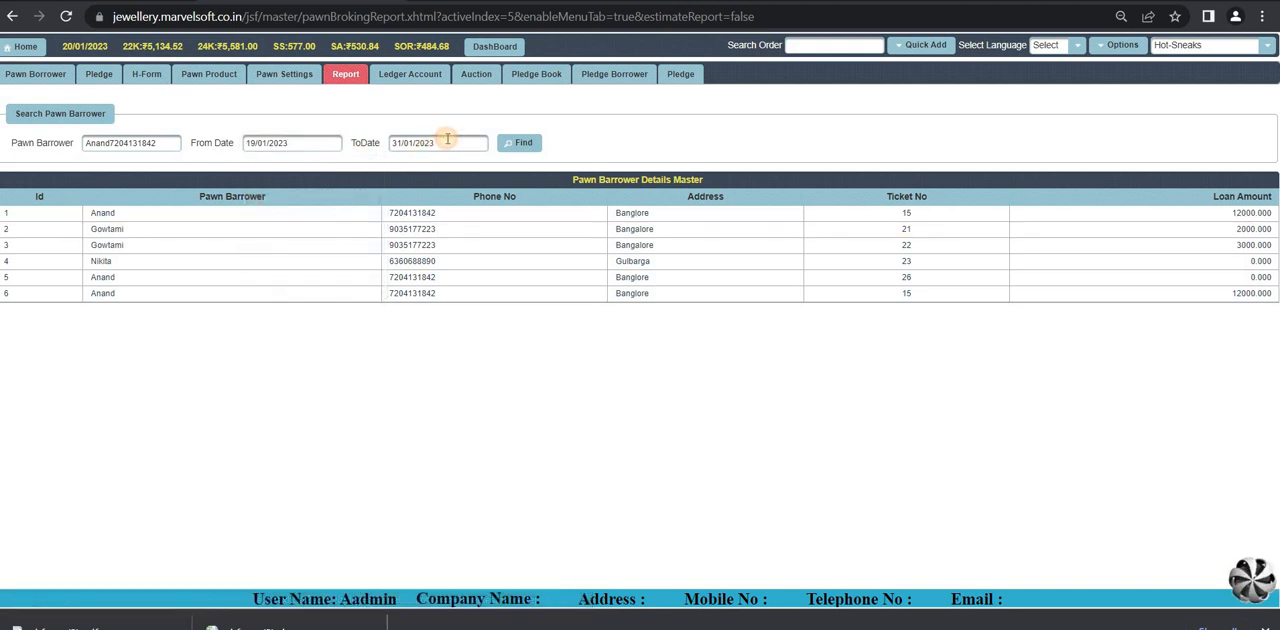
pyautogui.click(447, 141)
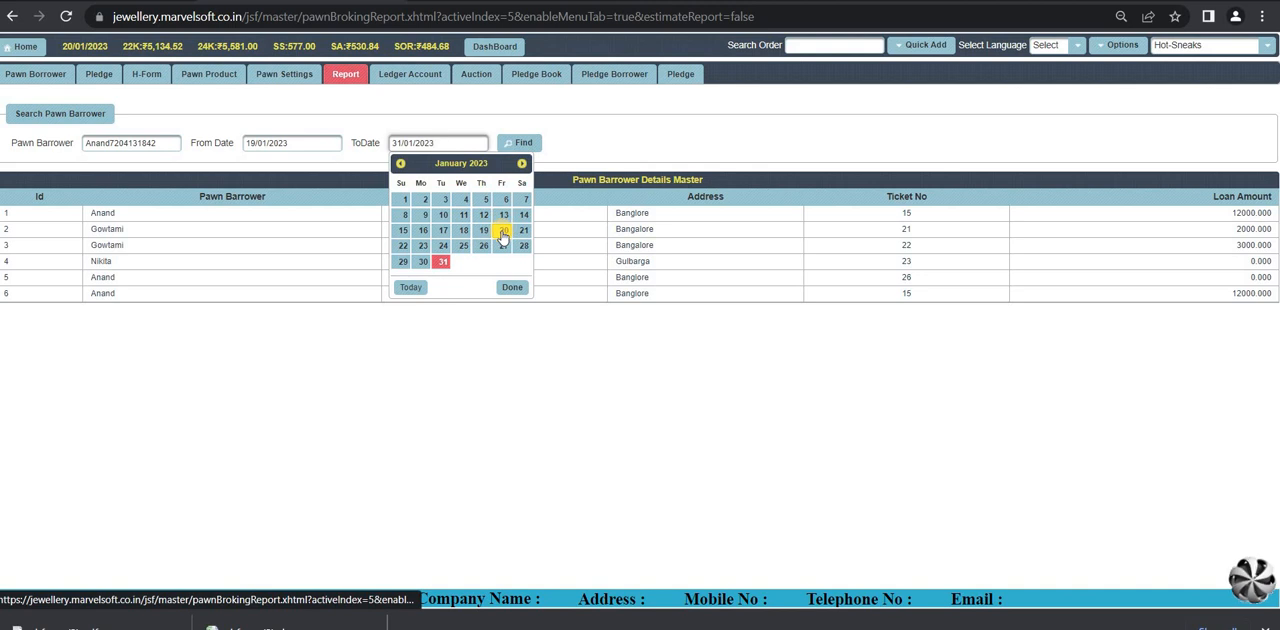
pyautogui.click(502, 231)
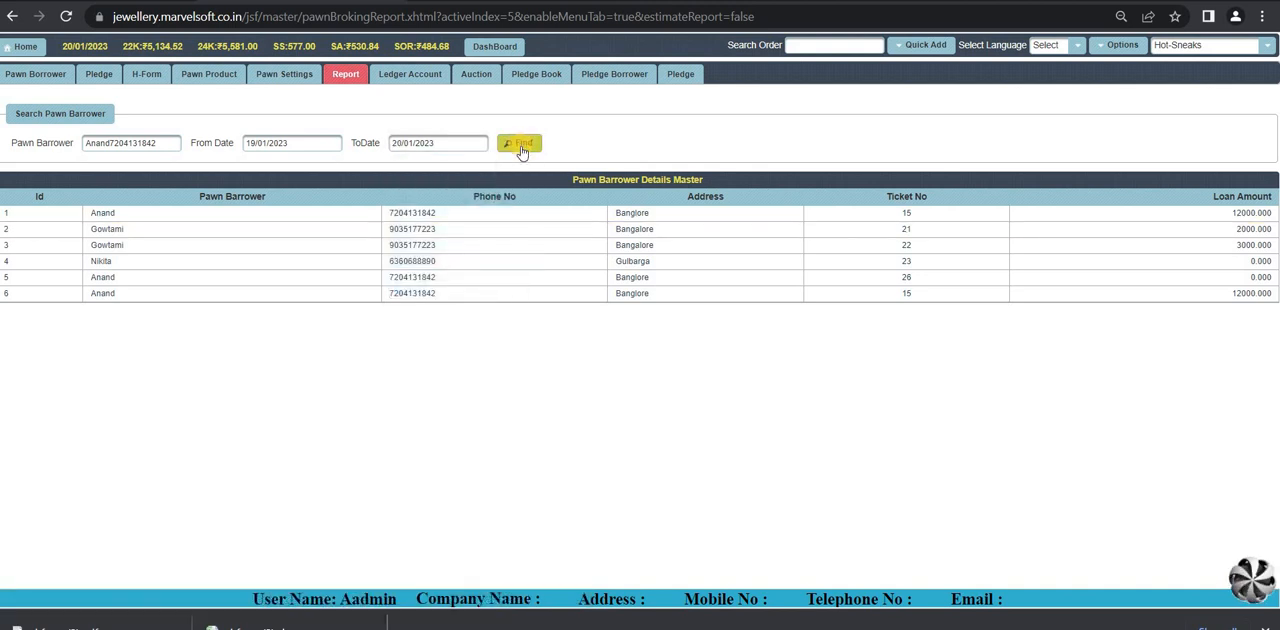
pyautogui.click(521, 147)
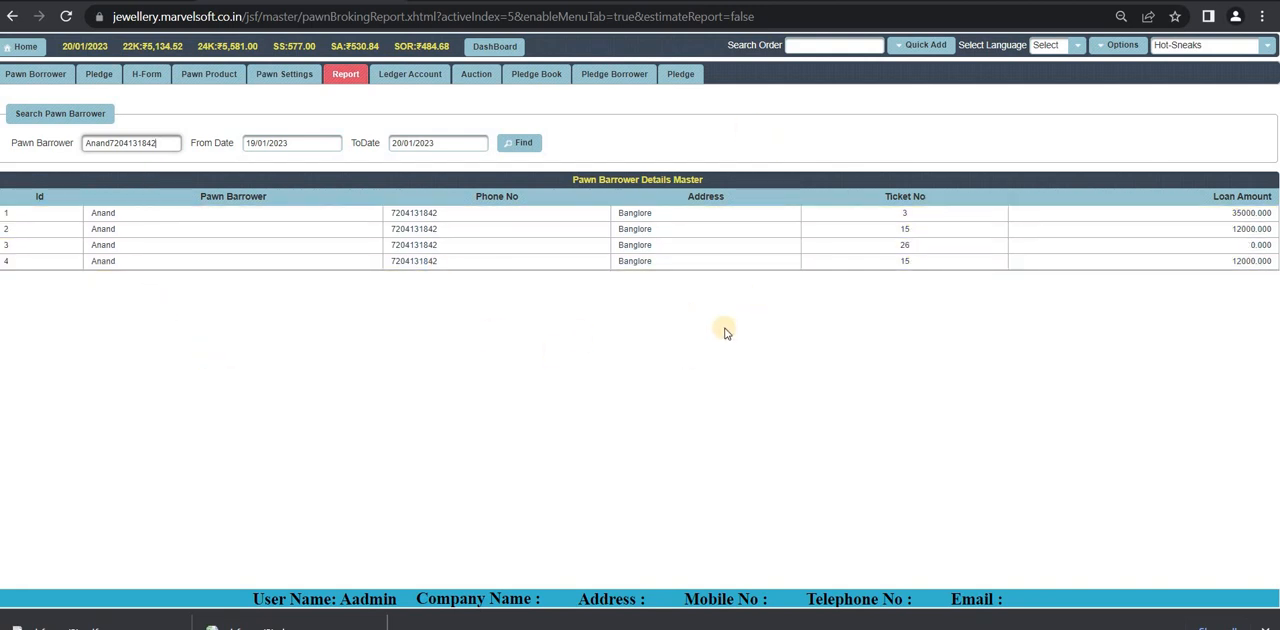
# Step: Filter the ledger account report by the borrower suggested for "A" and the date range 19/01/2023 to 20/01/2023
pyautogui.click(424, 80)
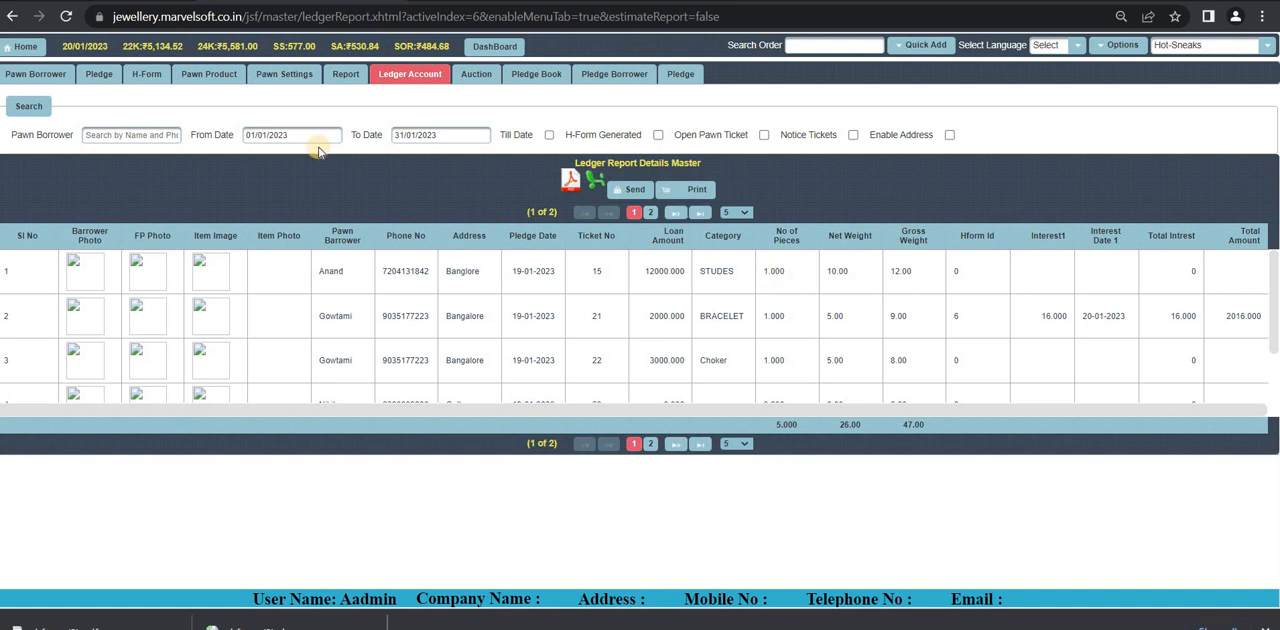
pyautogui.click(157, 134)
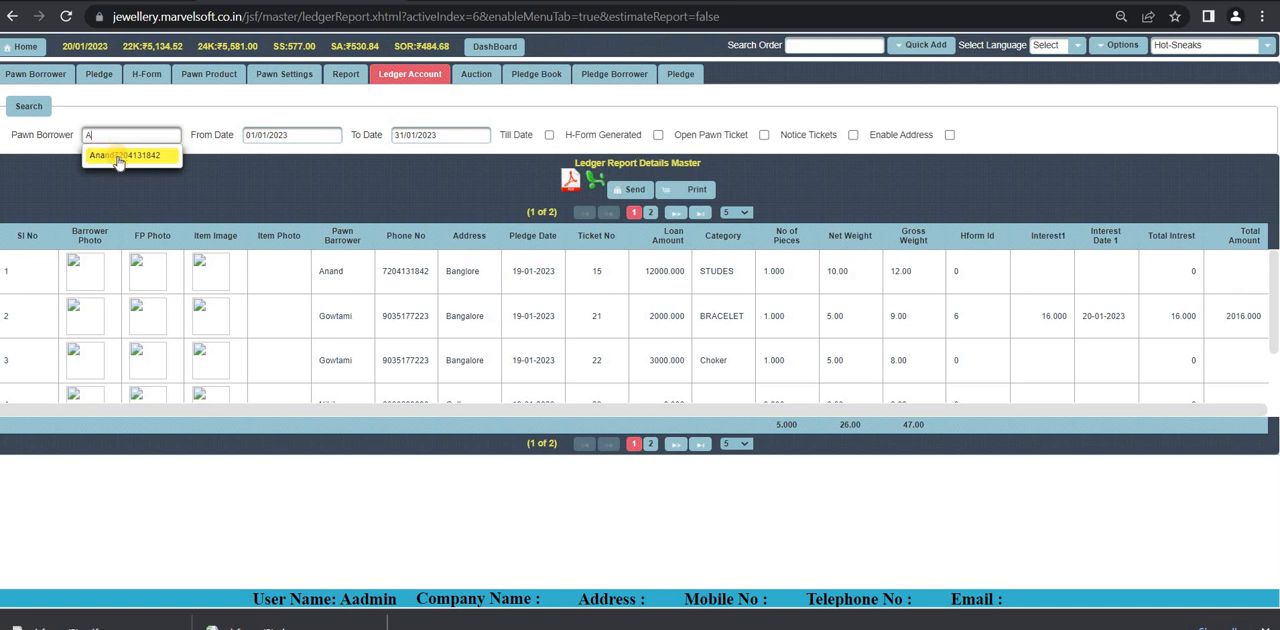
pyautogui.click(118, 157)
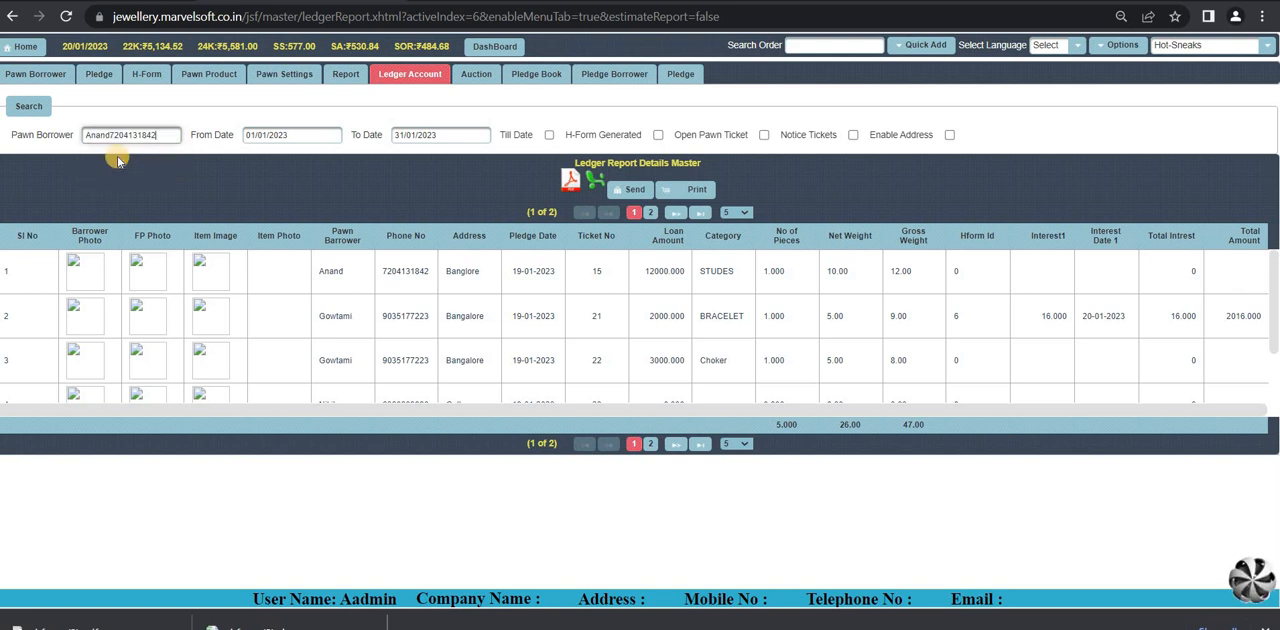
pyautogui.click(300, 132)
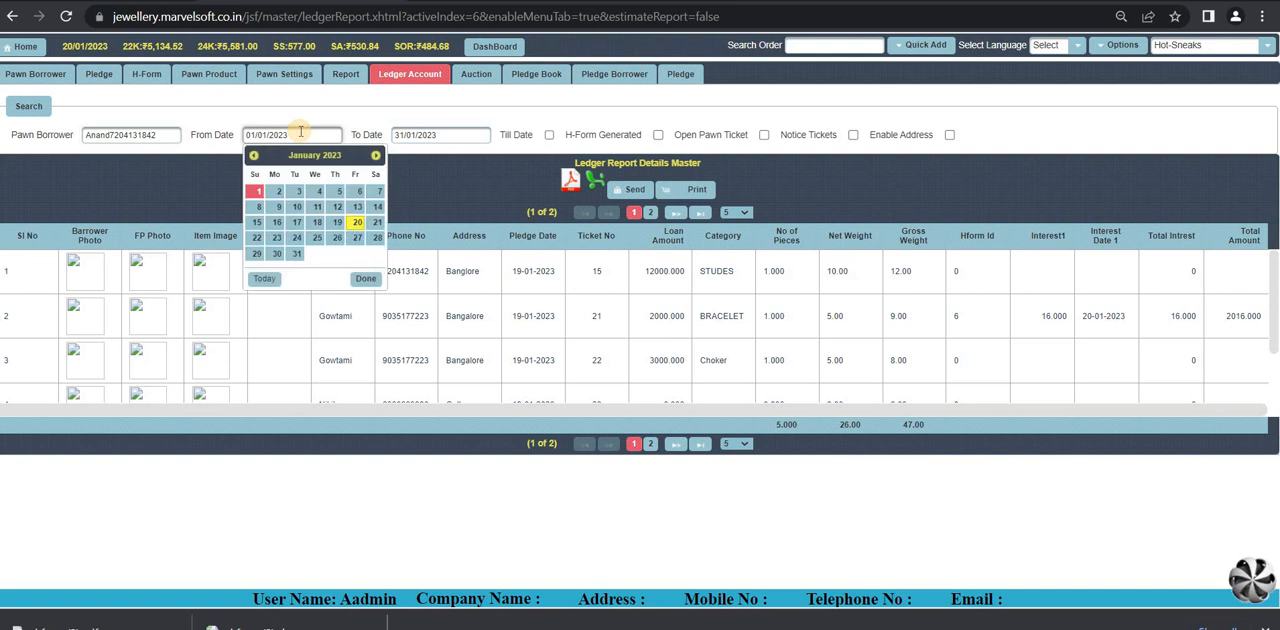
pyautogui.click(336, 229)
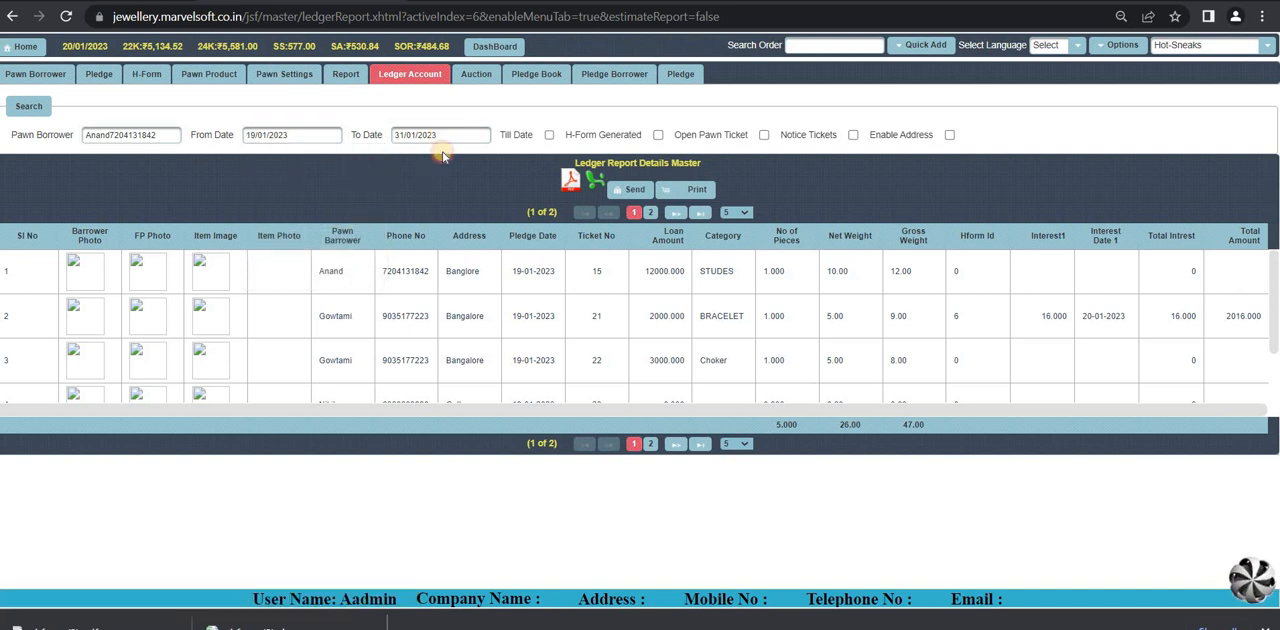
pyautogui.click(440, 134)
pyautogui.click(506, 223)
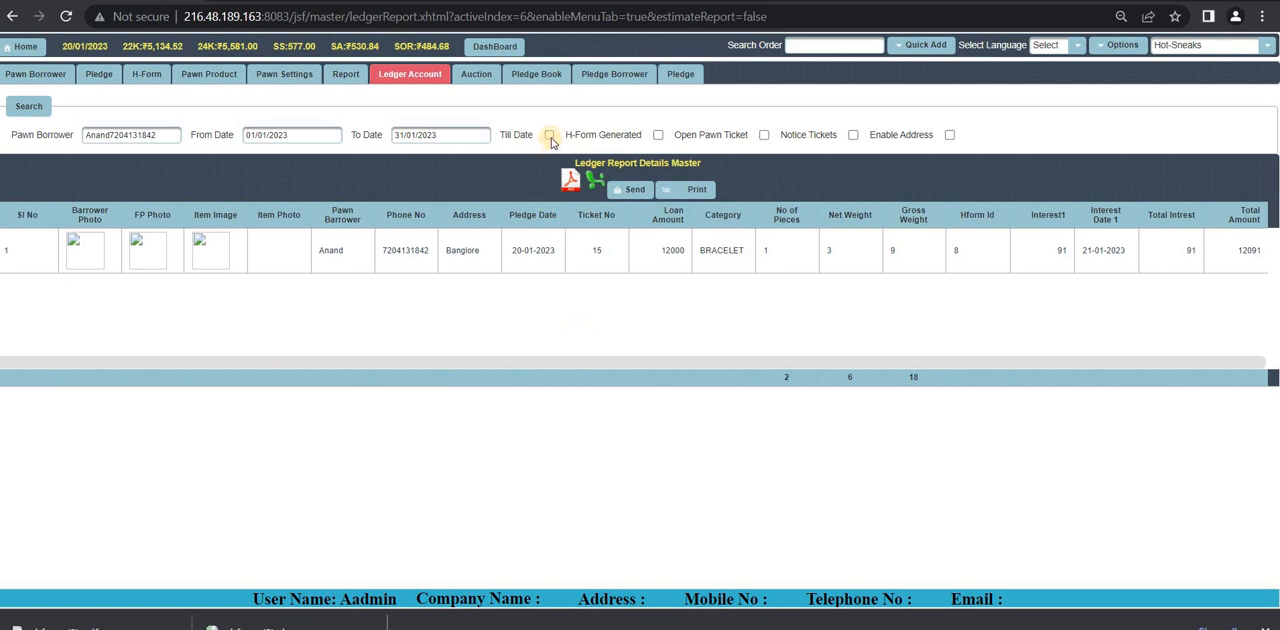
# Step: Toggle the ledger report's Till Date filter, show only tickets with a generated H-Form, and open the H-Form page
pyautogui.click(549, 136)
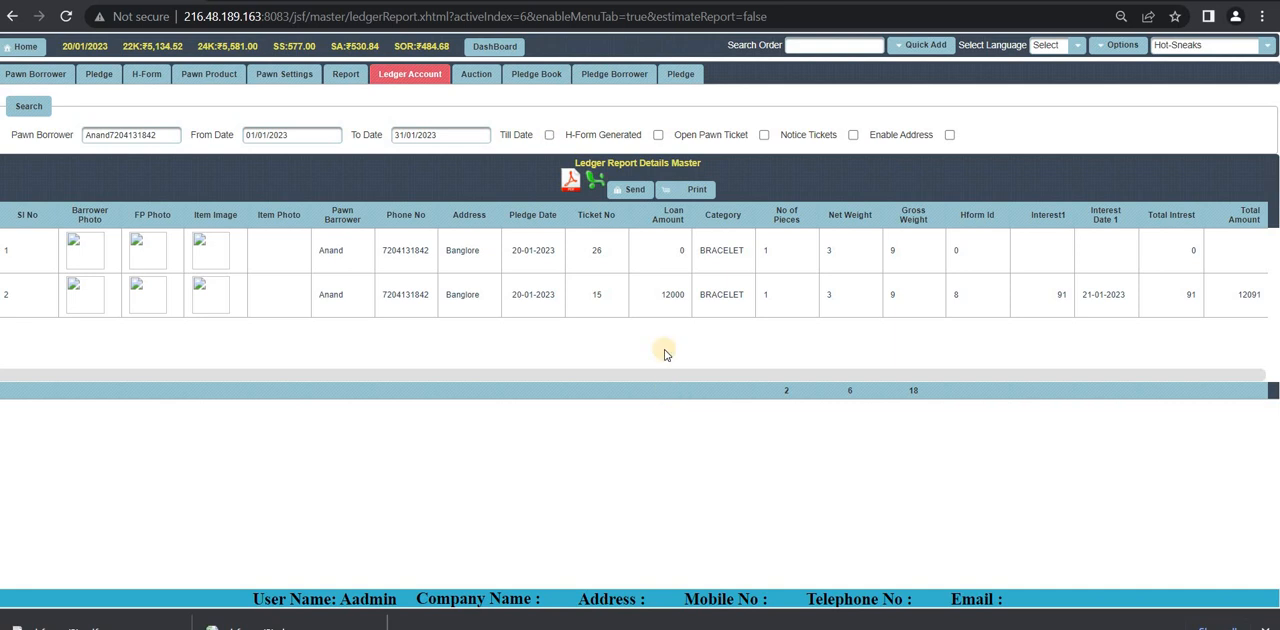
pyautogui.click(658, 135)
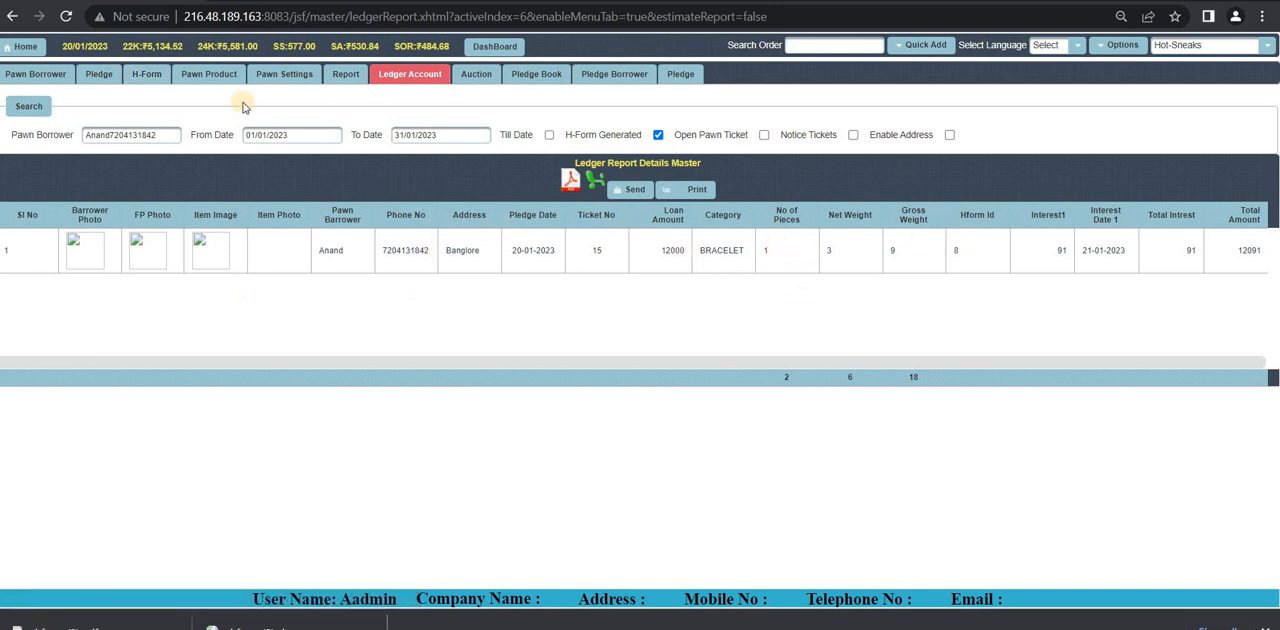
pyautogui.click(152, 76)
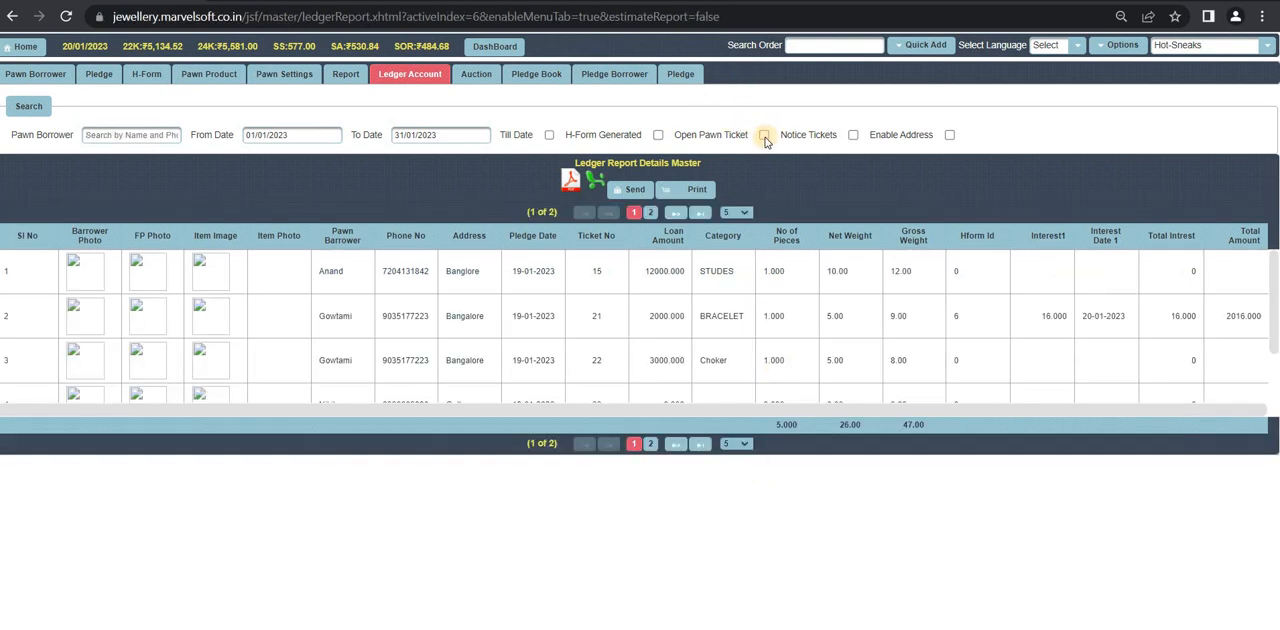
# Step: Filter the ledger report by open pawn tickets, switch the filter to notice tickets, and select the listed ticket for SMS sending
pyautogui.click(764, 135)
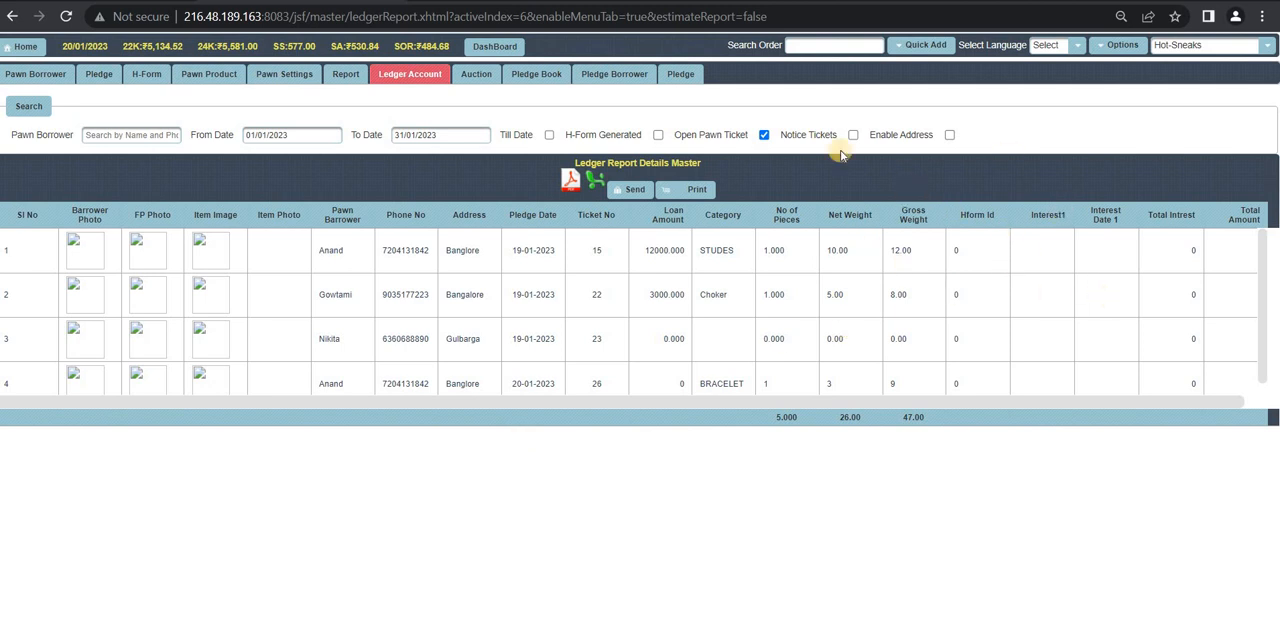
pyautogui.click(763, 135)
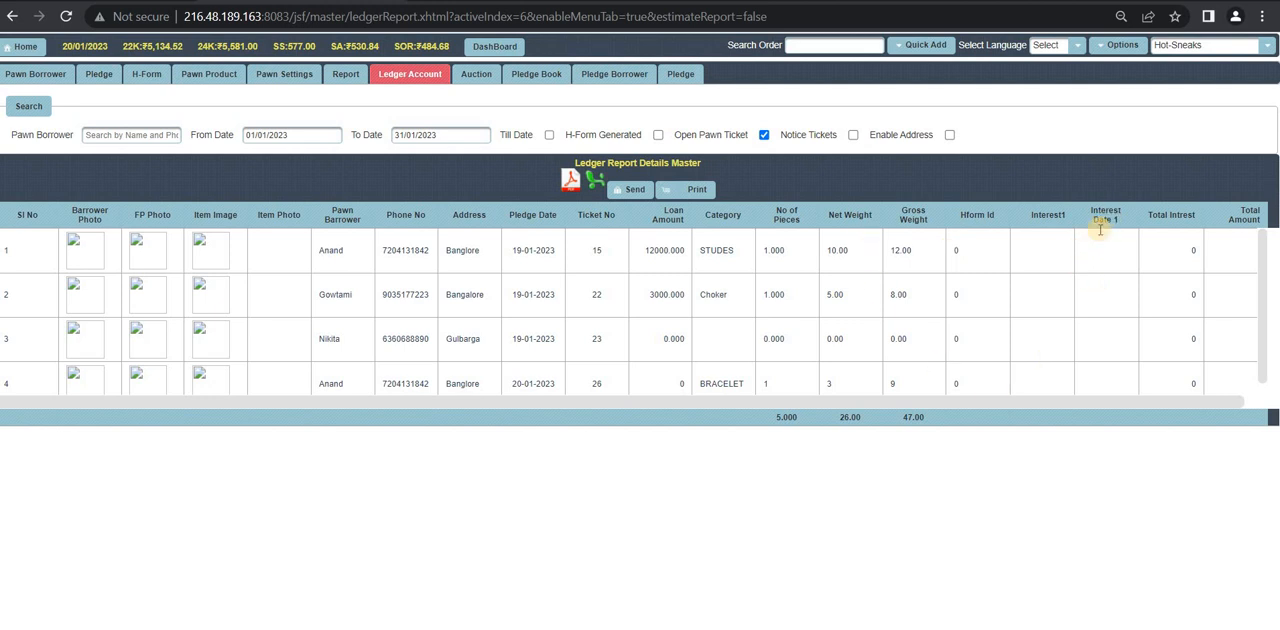
pyautogui.click(765, 136)
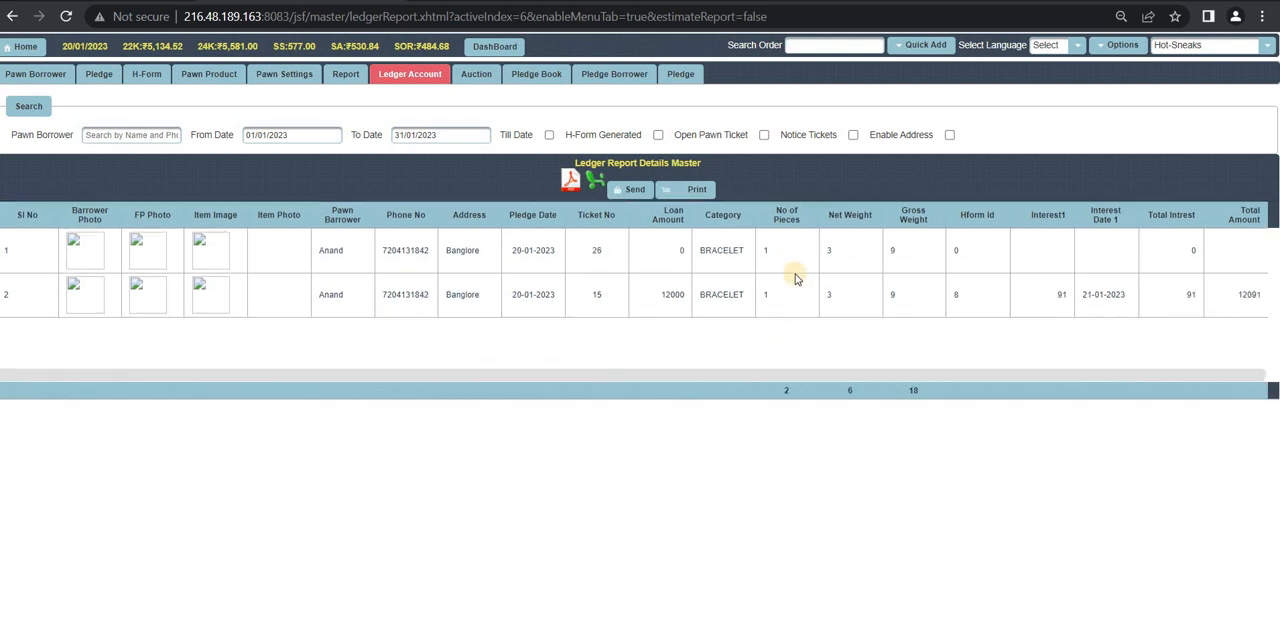
pyautogui.click(853, 135)
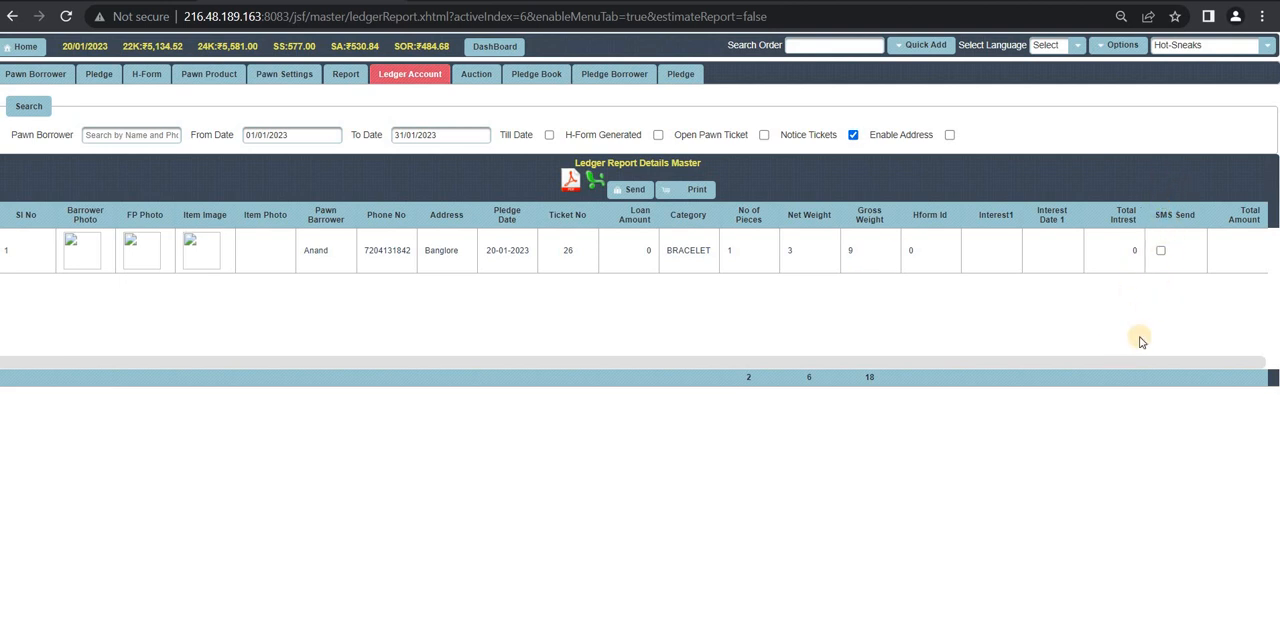
pyautogui.click(1160, 251)
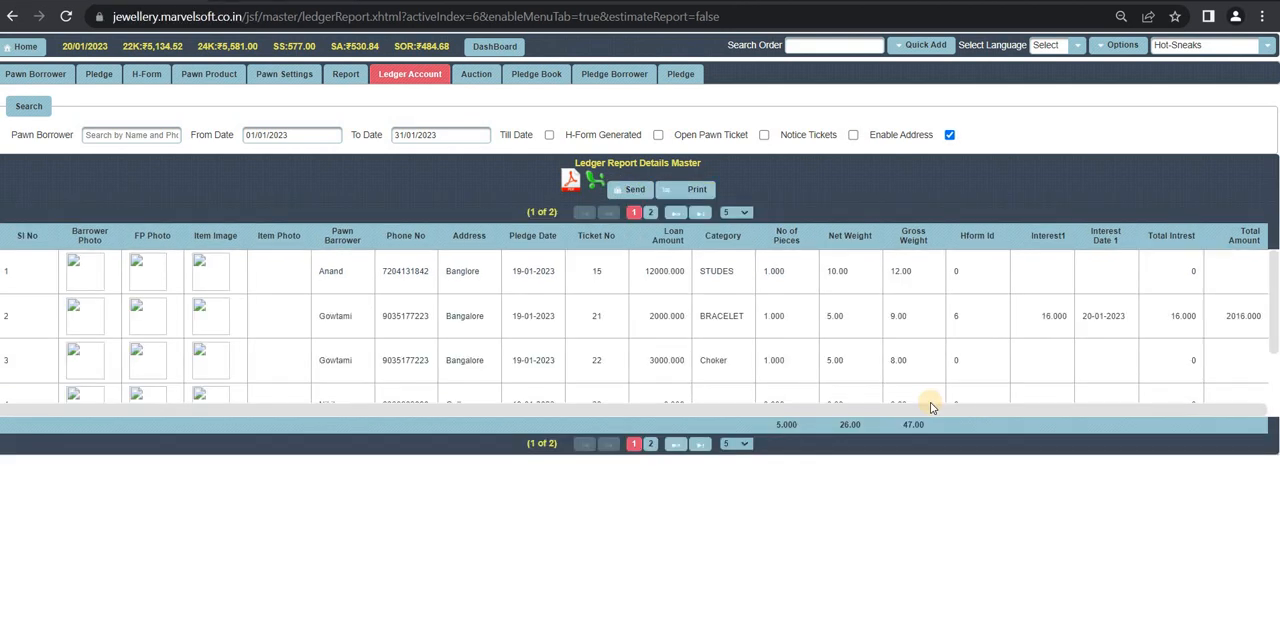
# Step: Enable addresses for the ledger report, review its full printable Pledge Book receipt, and close the receipt
pyautogui.click(948, 136)
pyautogui.click(690, 191)
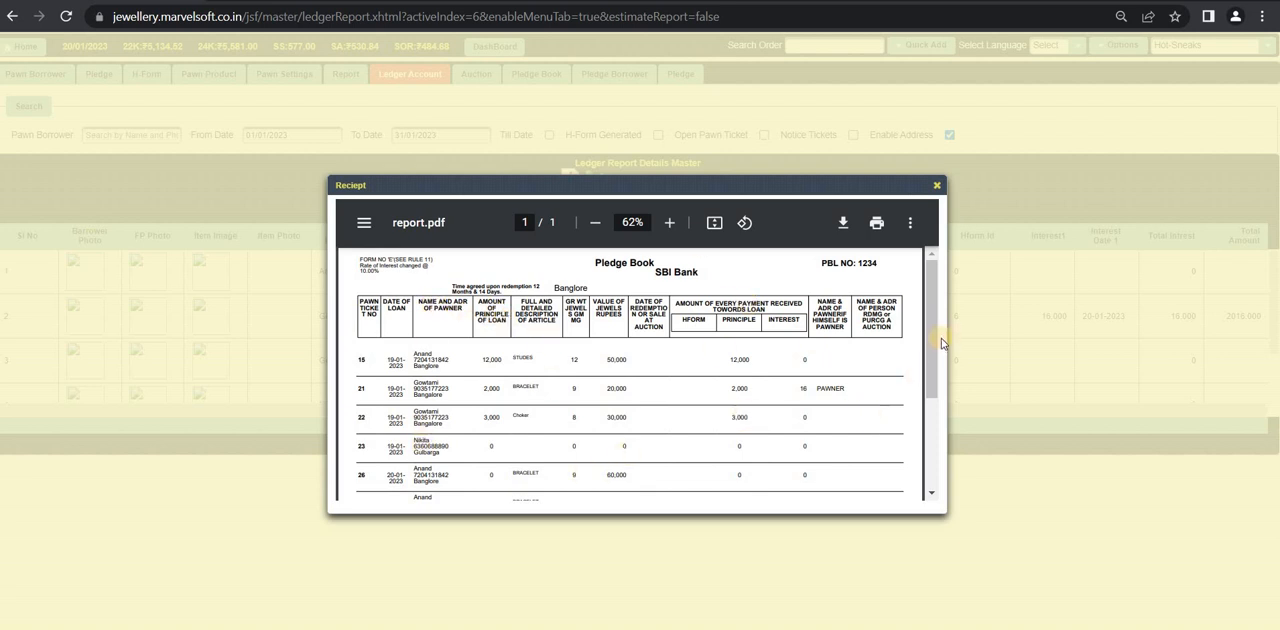
pyautogui.click(937, 438)
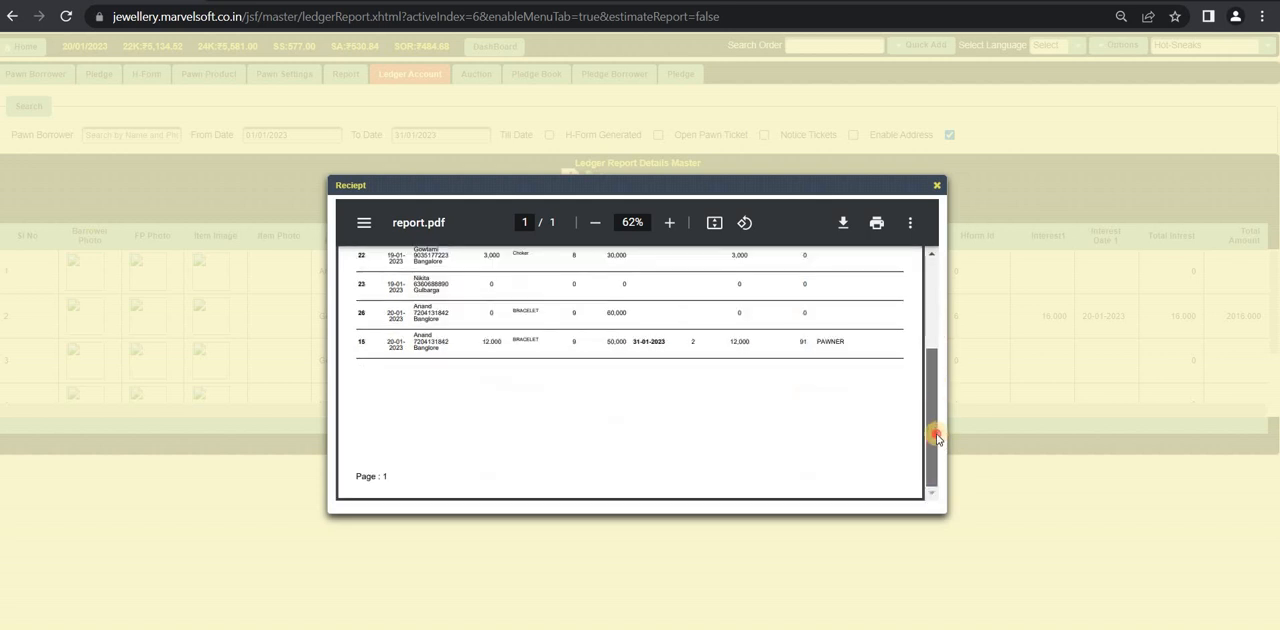
pyautogui.click(939, 242)
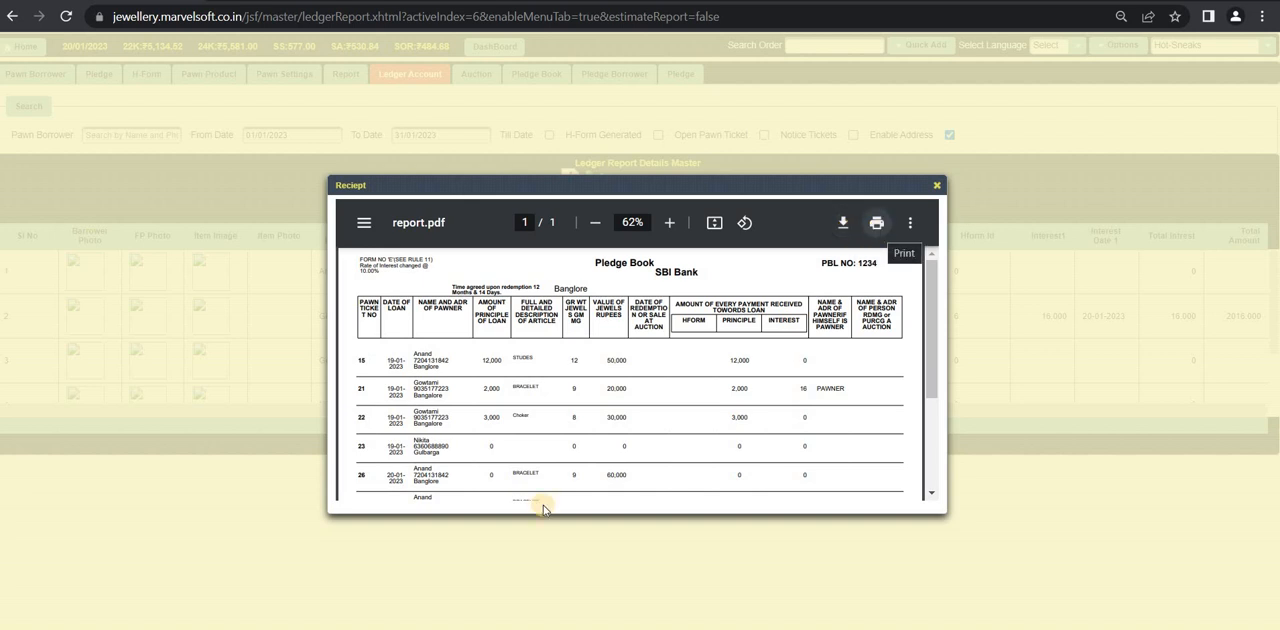
pyautogui.press('Escape')
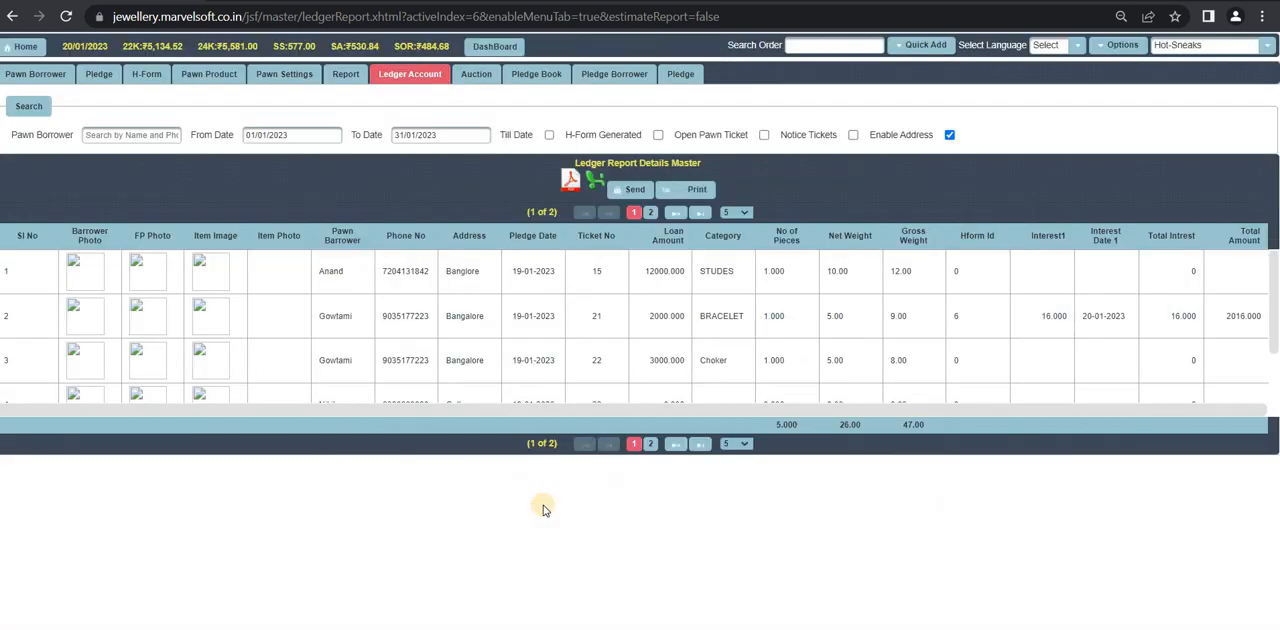
# Step: Export the ledger report as a spreadsheet and view Ledger Report Details (4) maximized in Microsoft Excel
pyautogui.click(596, 183)
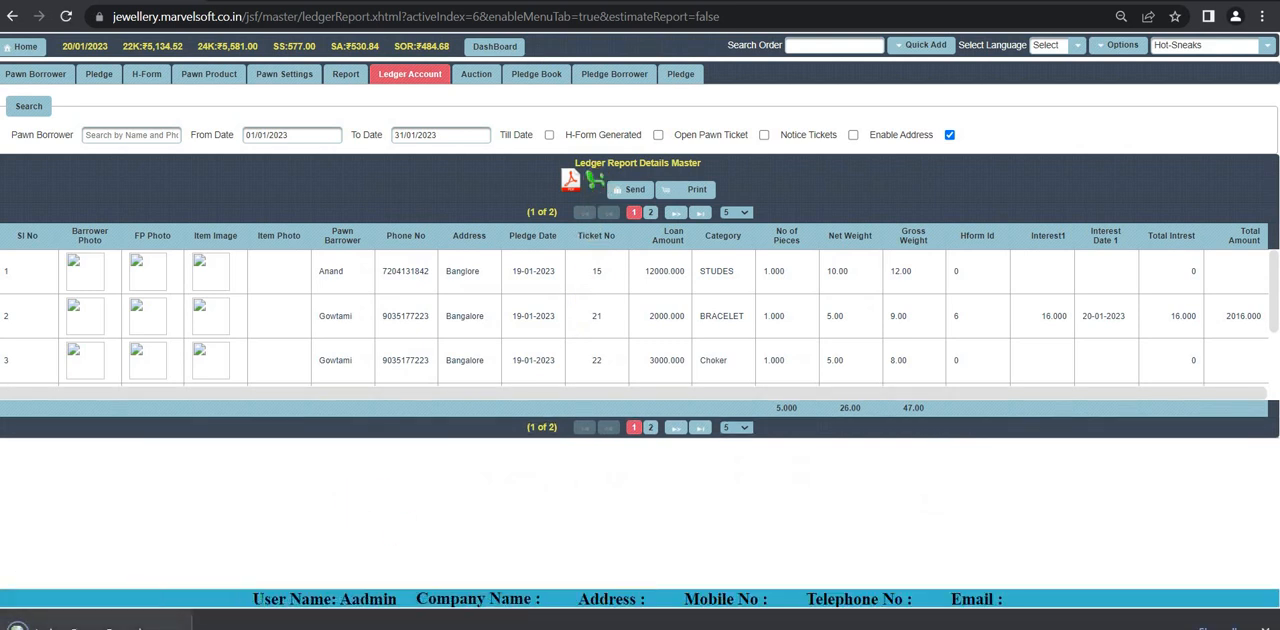
pyautogui.click(96, 627)
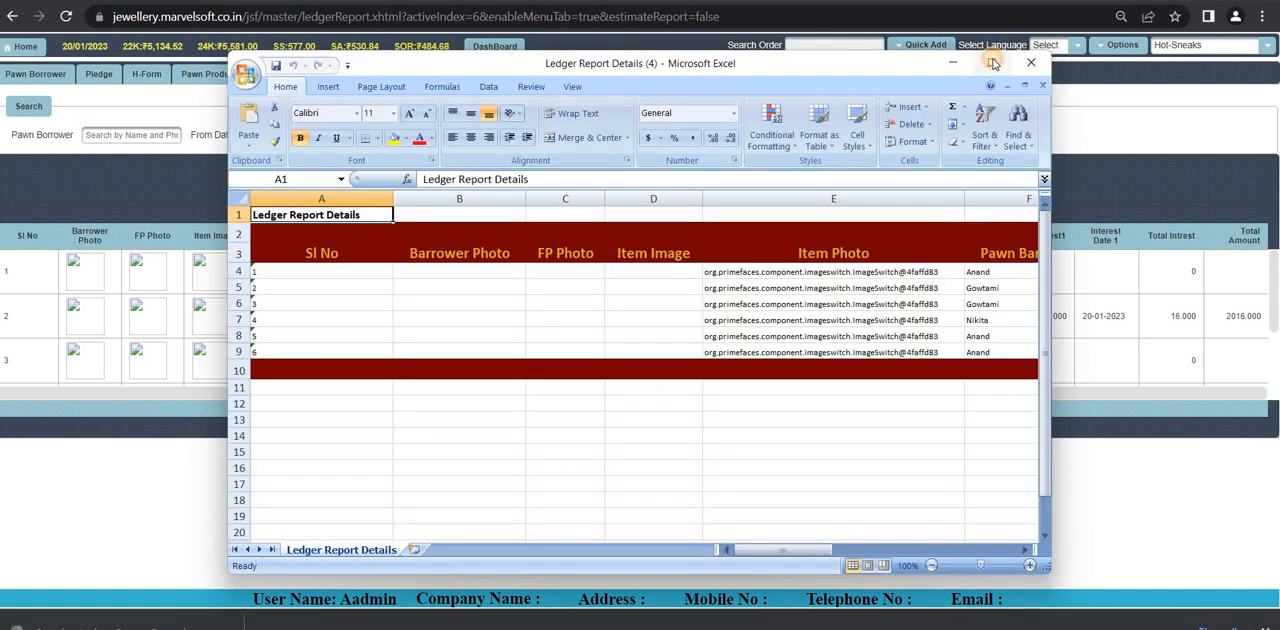
pyautogui.click(993, 63)
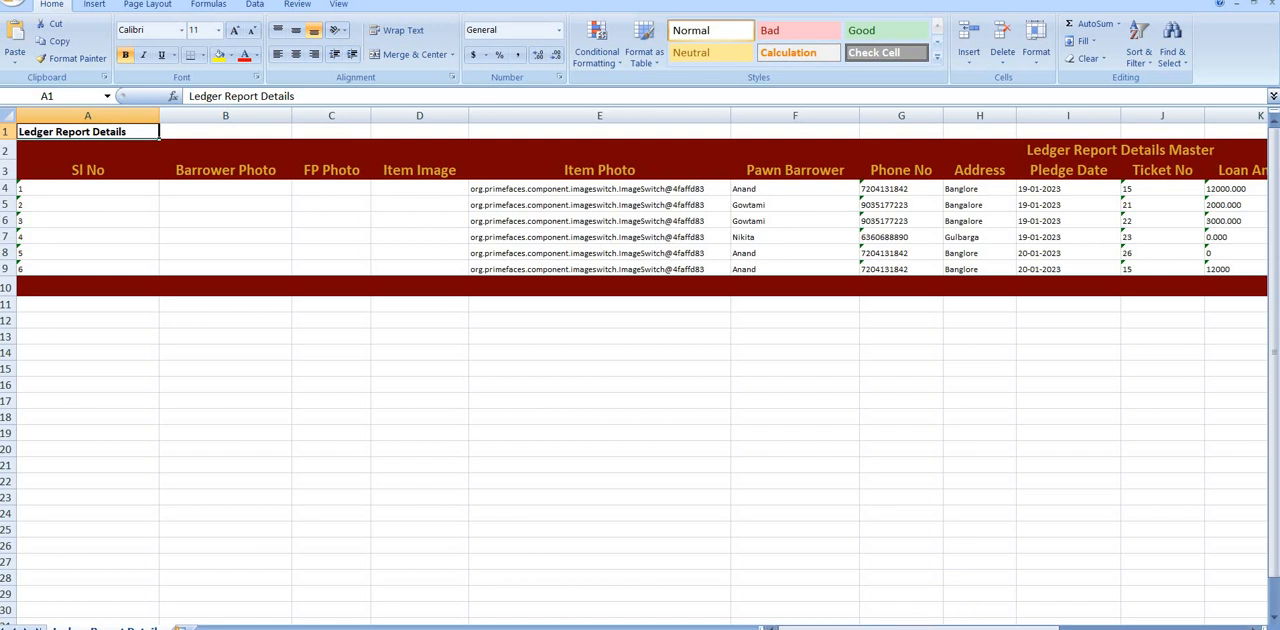
# Step: Examine the ledger spreadsheet's remaining columns, and back in the browser export the ledger report as a PDF and review it
pyautogui.moveTo(1043, 618); pyautogui.dragTo(1082, 617)
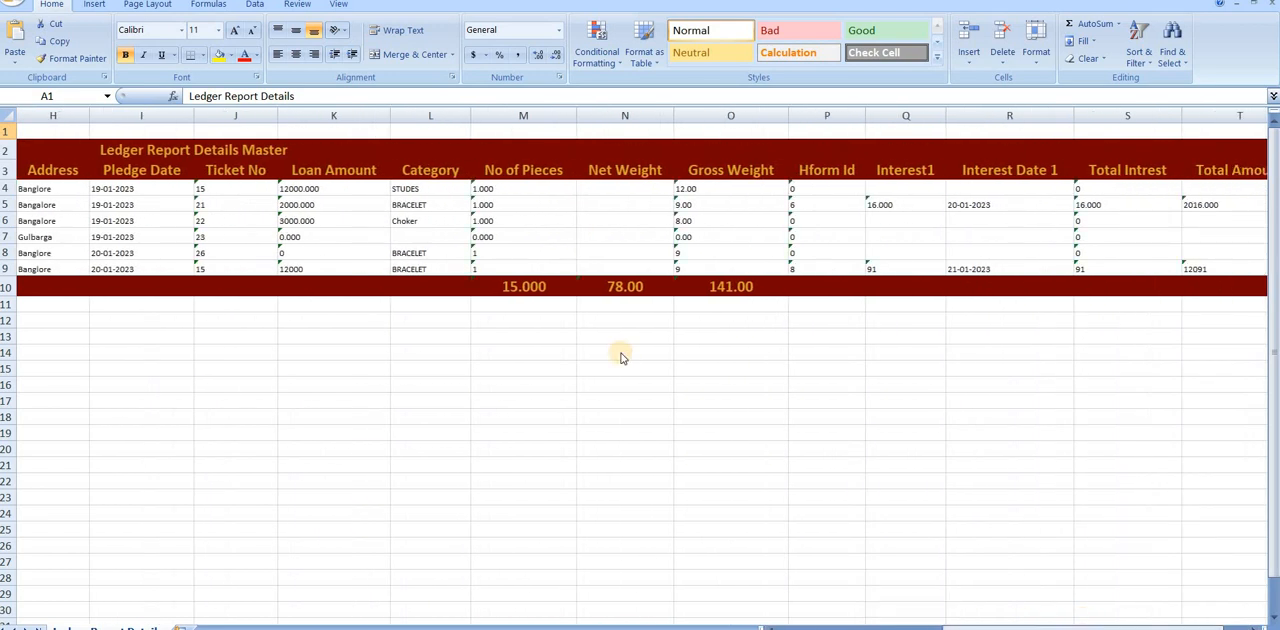
pyautogui.hotkey('alt', 'Tab')
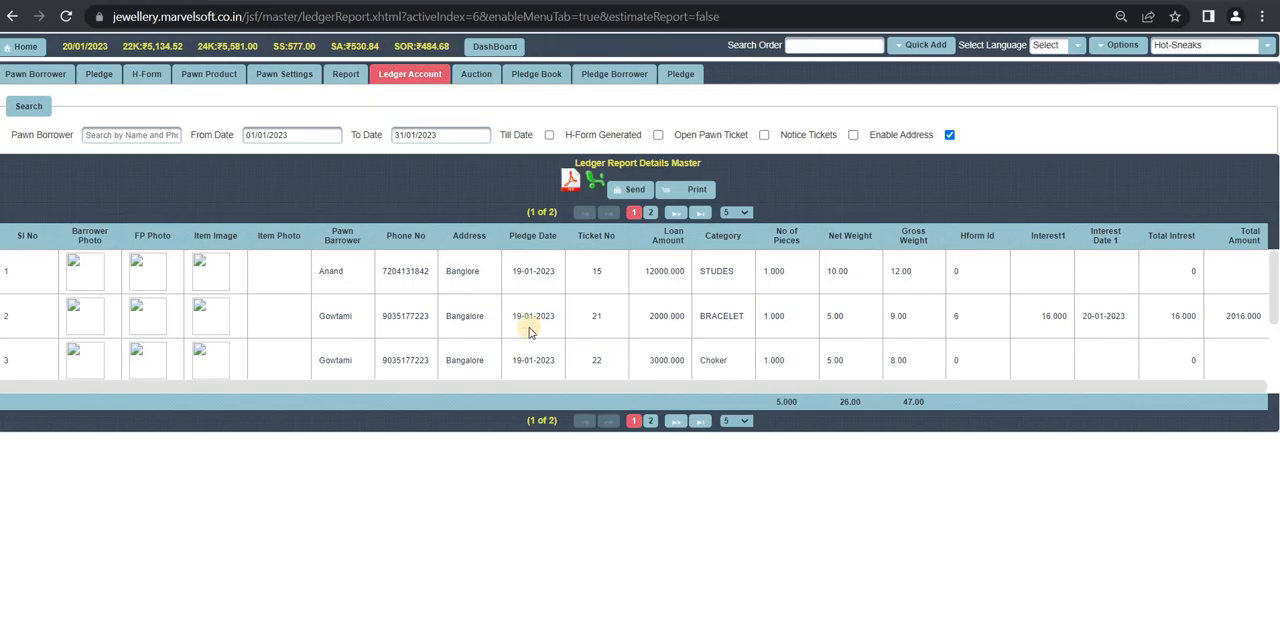
pyautogui.click(571, 183)
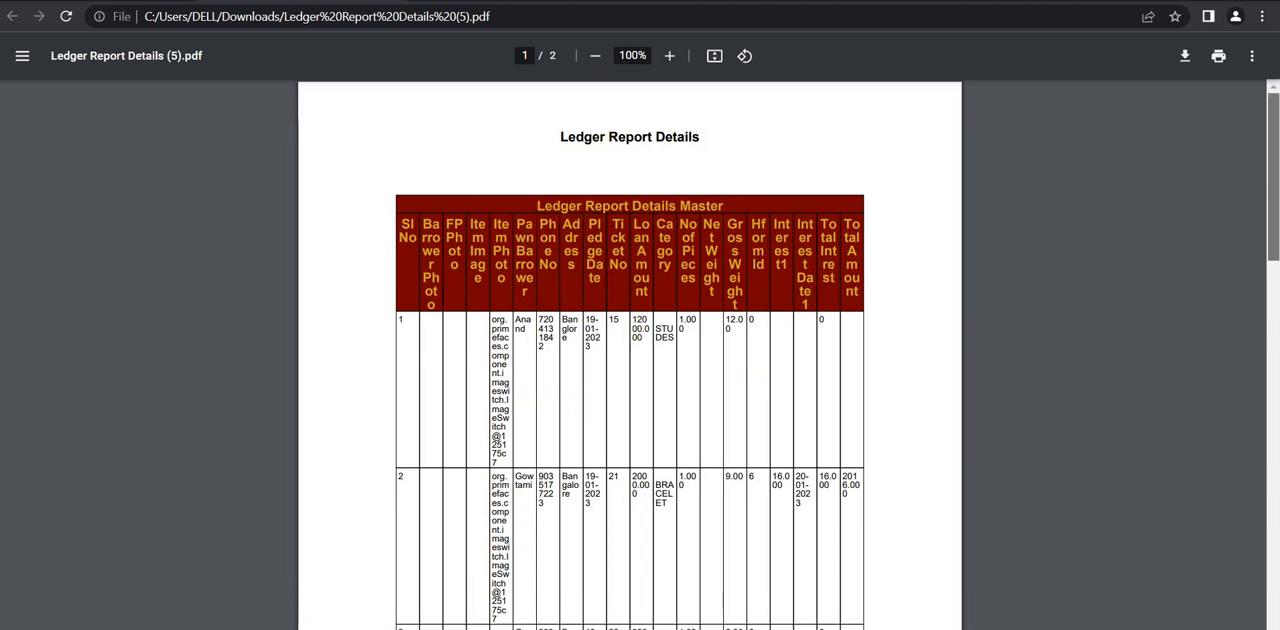
pyautogui.moveTo(1274, 190); pyautogui.dragTo(1274, 386)
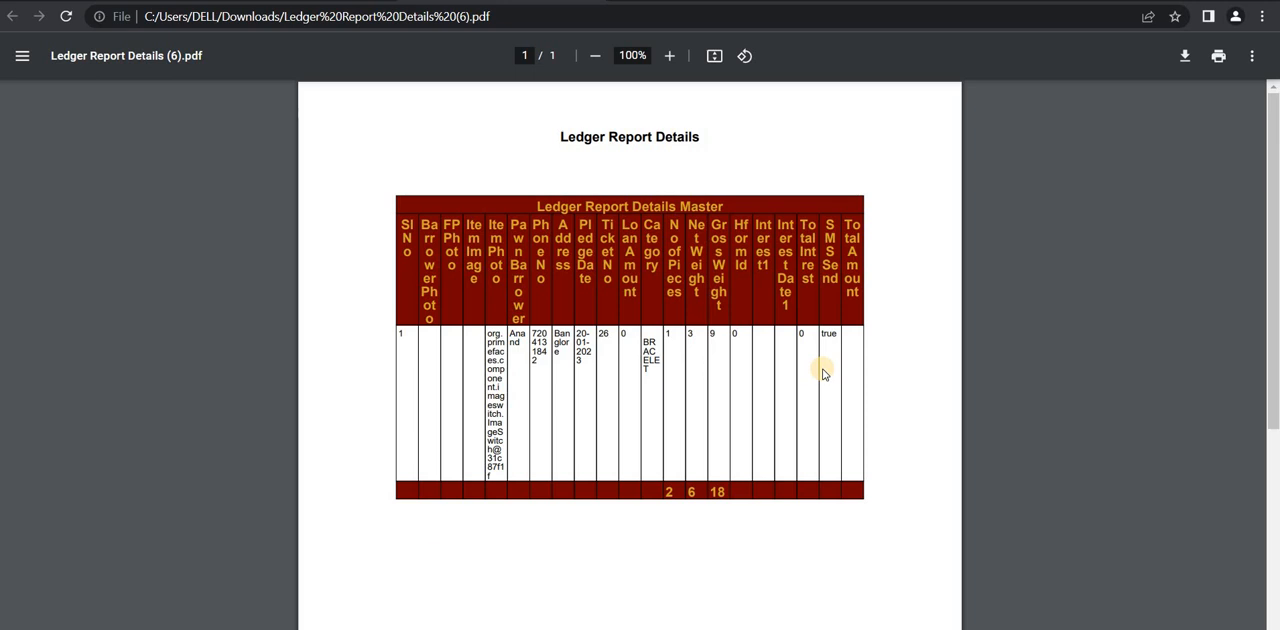
pyautogui.hotkey('ctrl', 'shift', 'Tab')
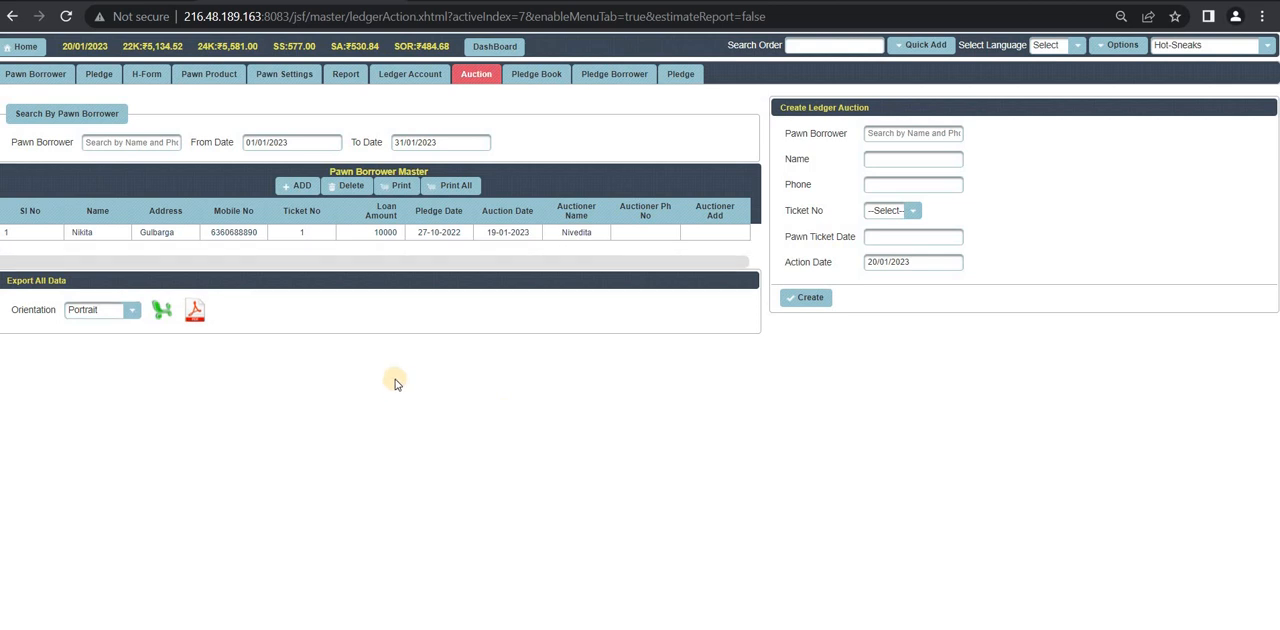
# Step: Create a ledger auction for the borrower's pawn ticket 26 with action date 21/01/2023
pyautogui.click(302, 192)
pyautogui.click(913, 134)
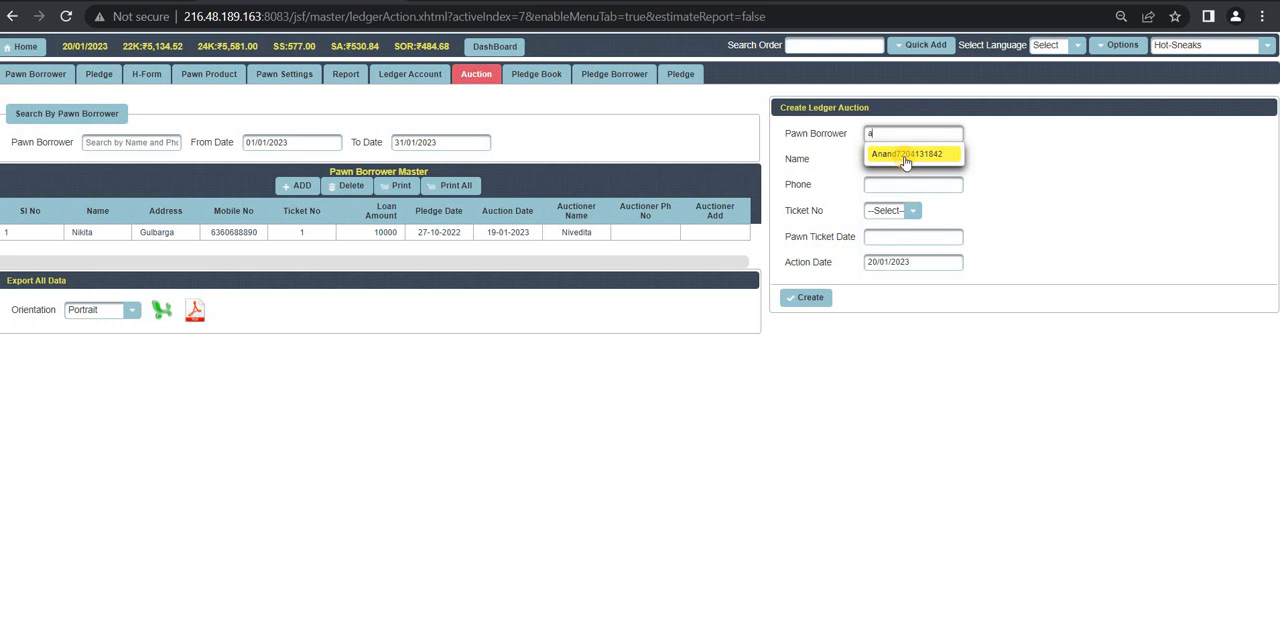
pyautogui.click(905, 155)
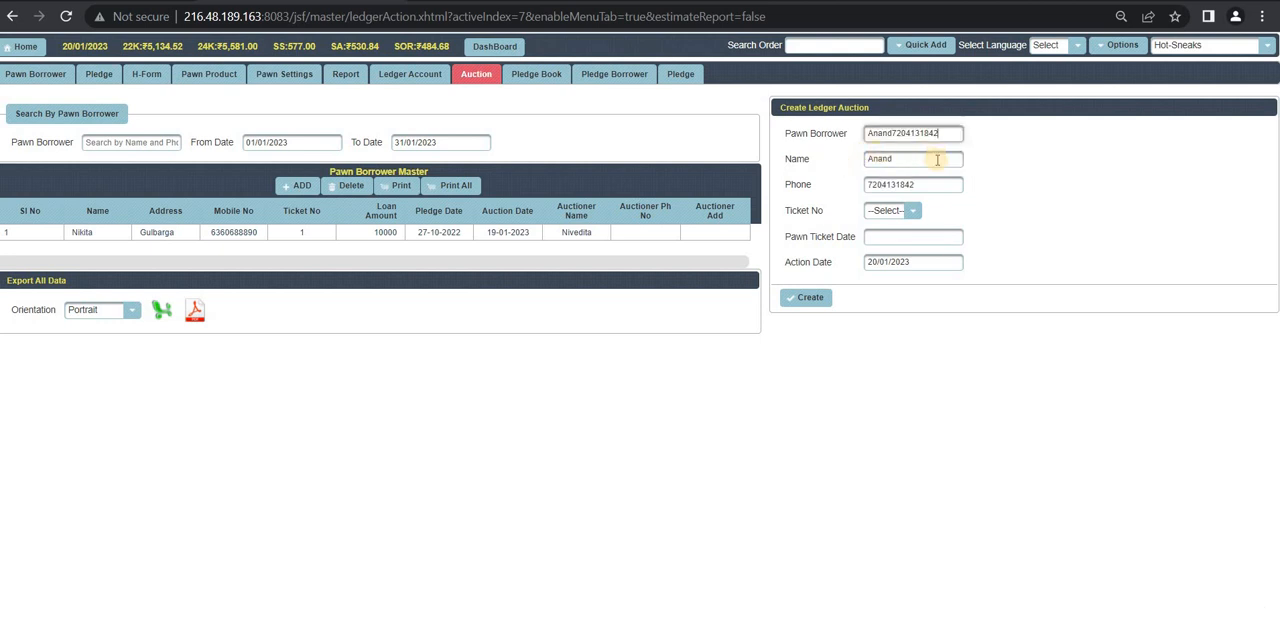
pyautogui.click(913, 213)
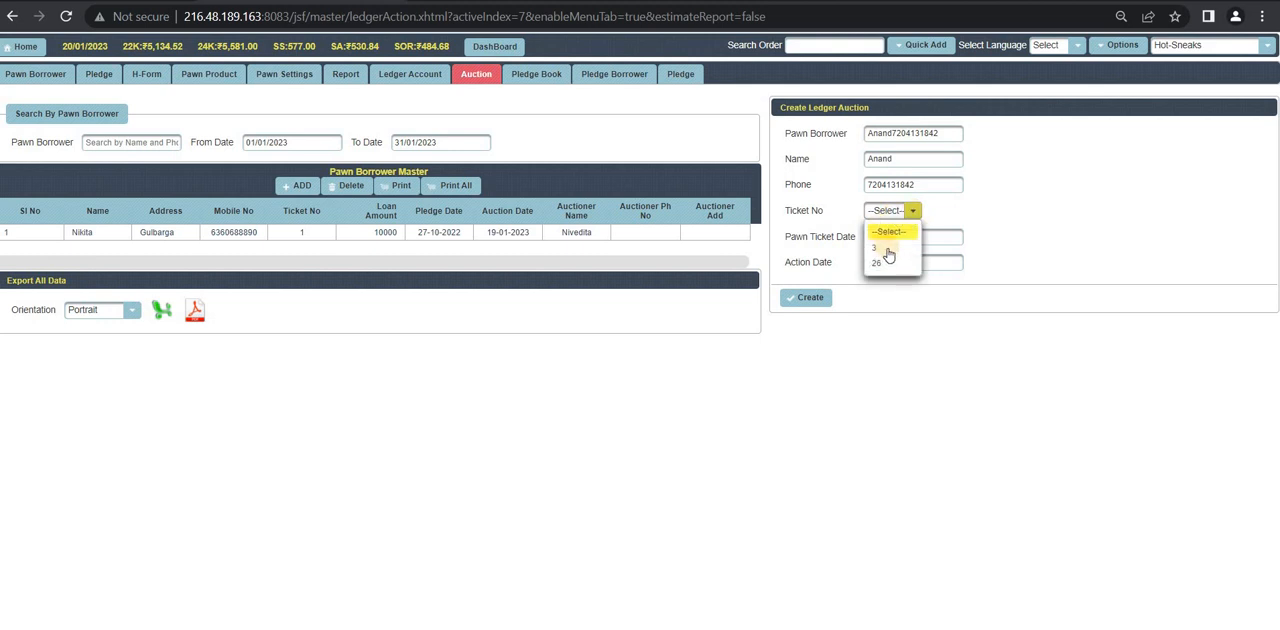
pyautogui.click(891, 261)
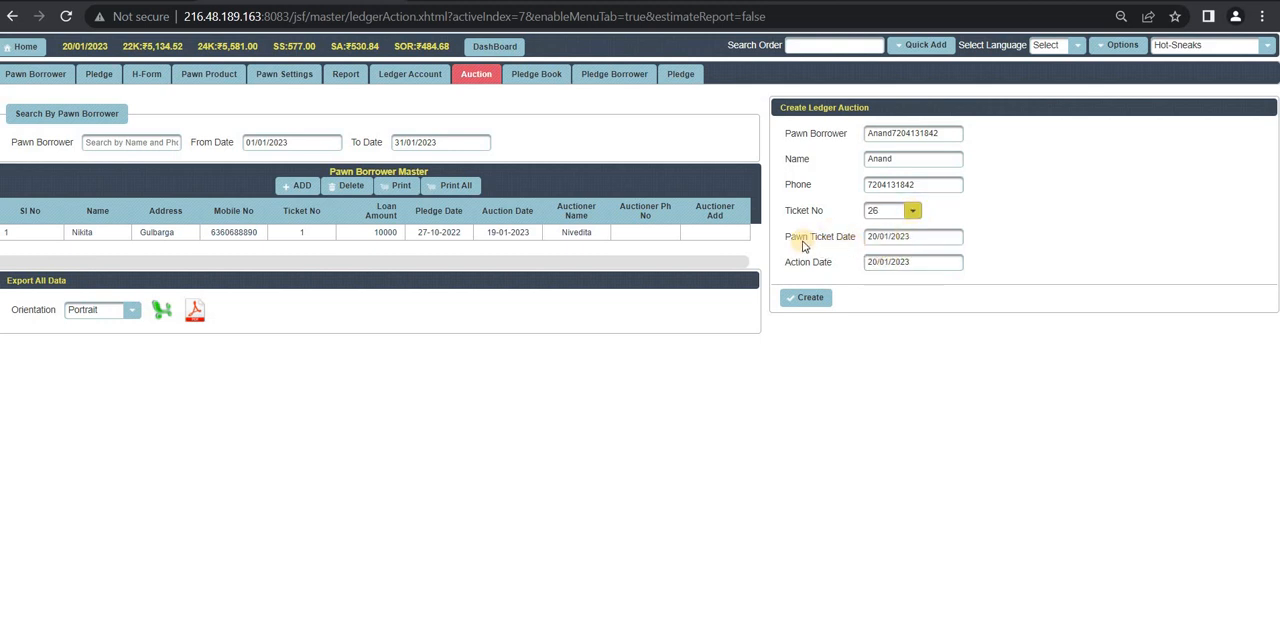
pyautogui.click(915, 258)
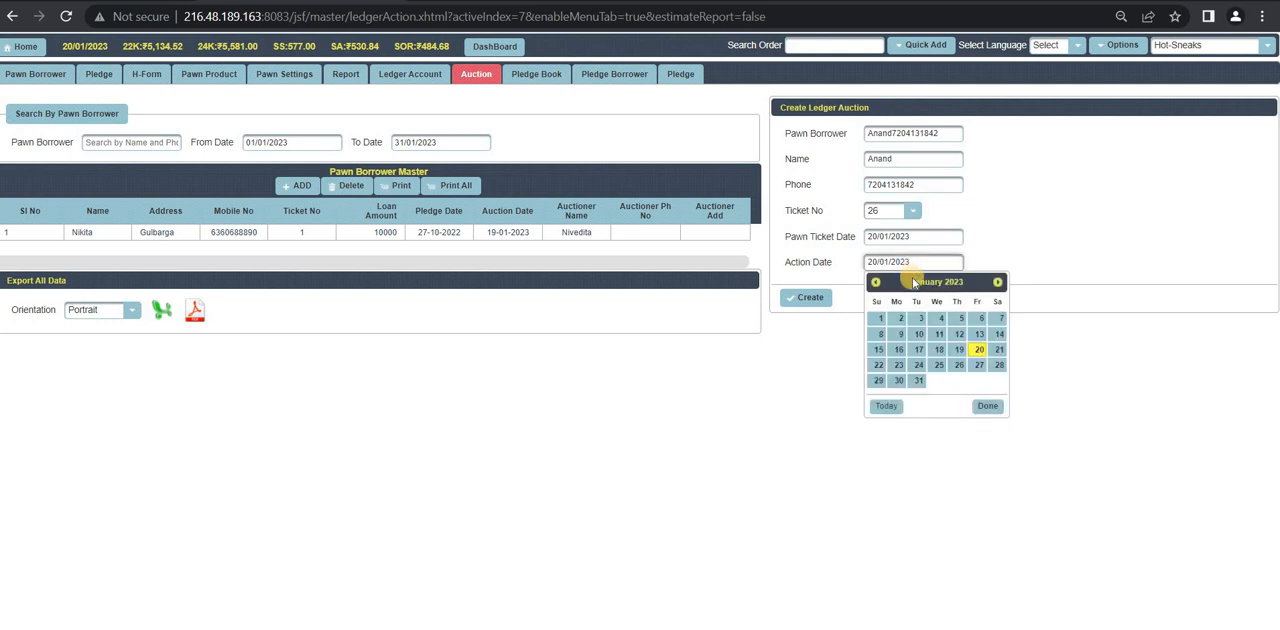
pyautogui.click(994, 351)
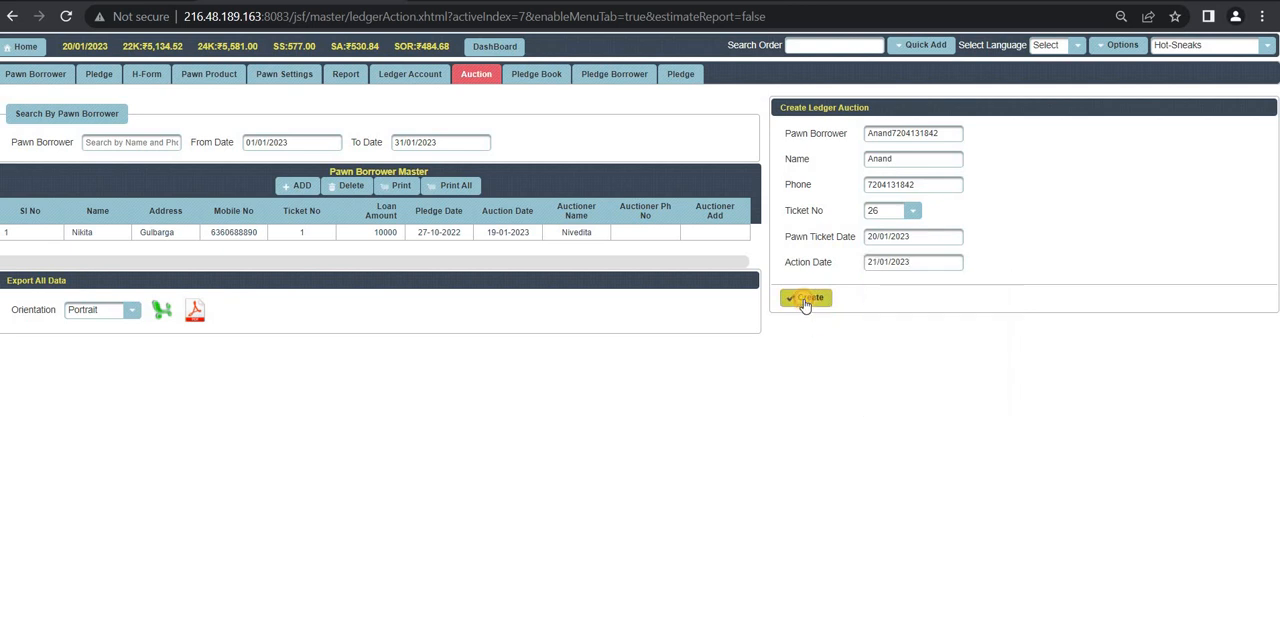
pyautogui.click(805, 300)
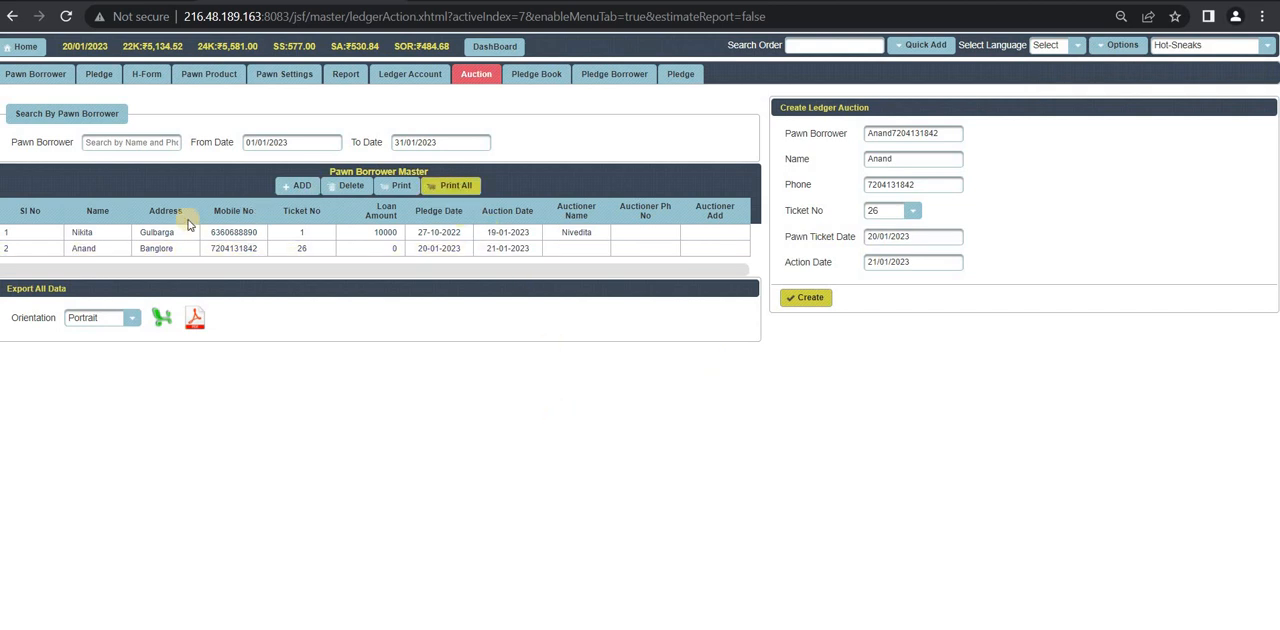
# Step: Add the auctioneer's name to the auction record for ticket 26 and update the record
pyautogui.click(353, 252)
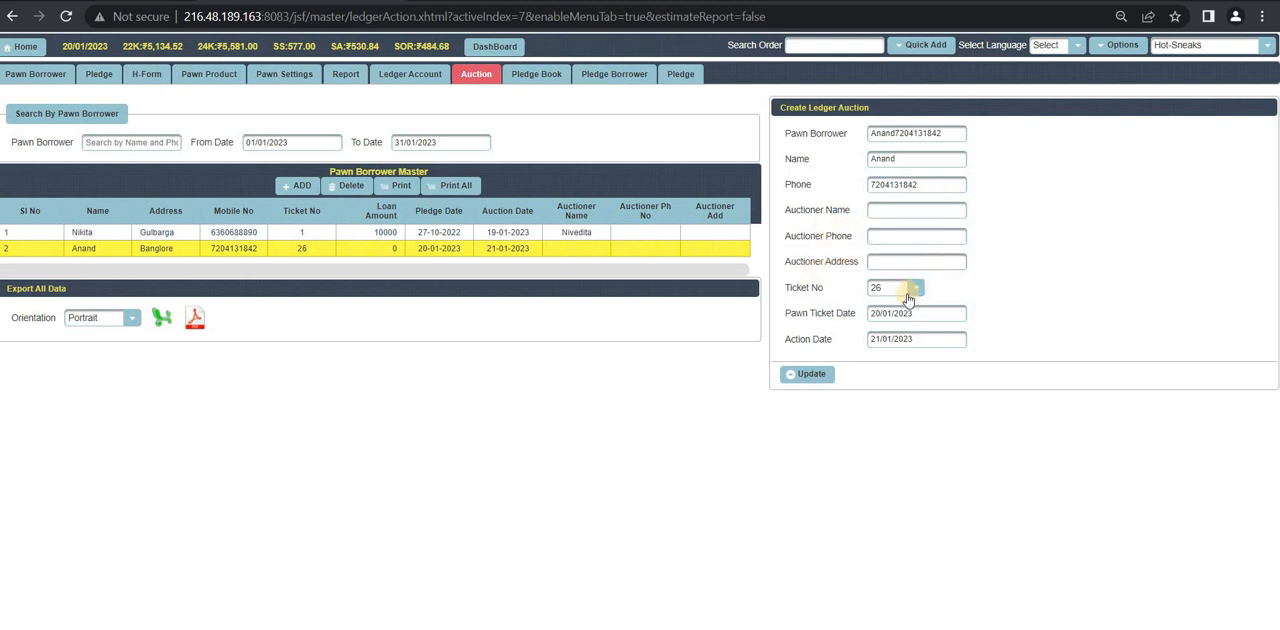
pyautogui.click(896, 209)
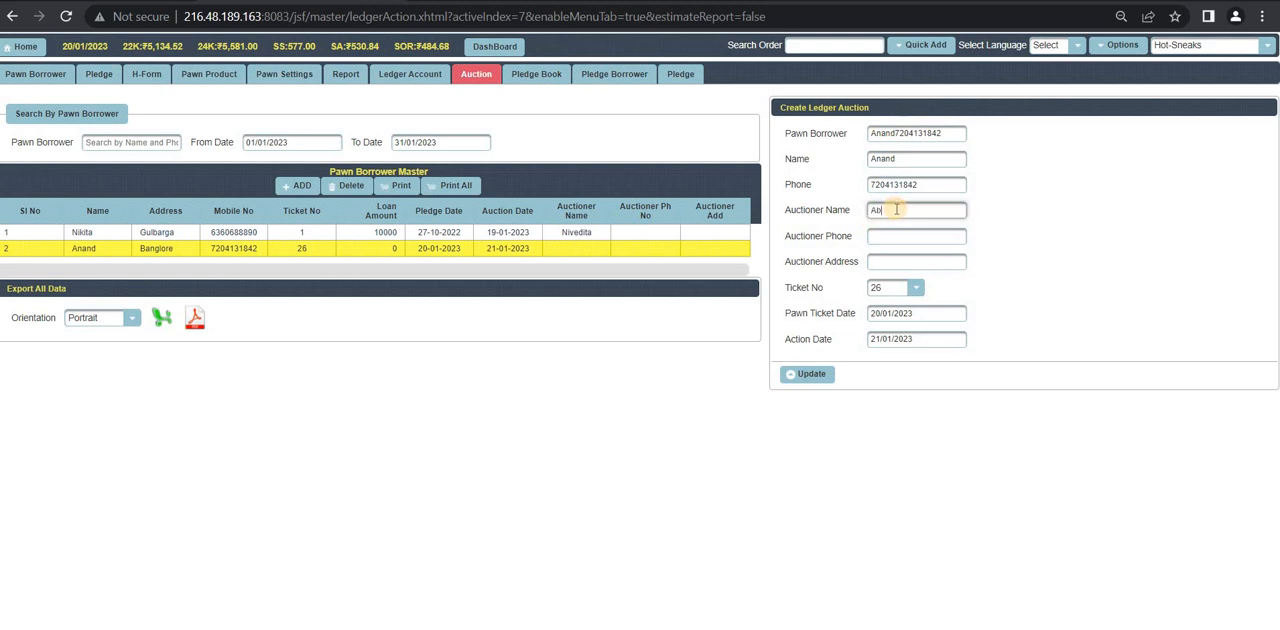
pyautogui.write('Abhikesh')
pyautogui.click(897, 238)
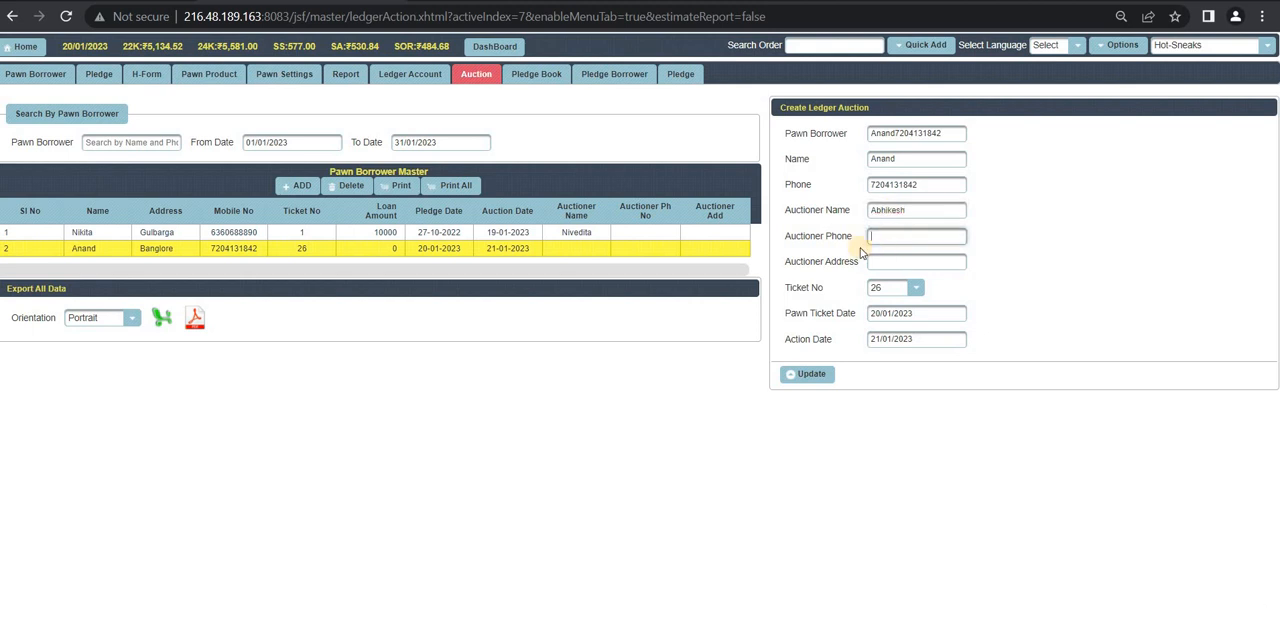
pyautogui.click(812, 378)
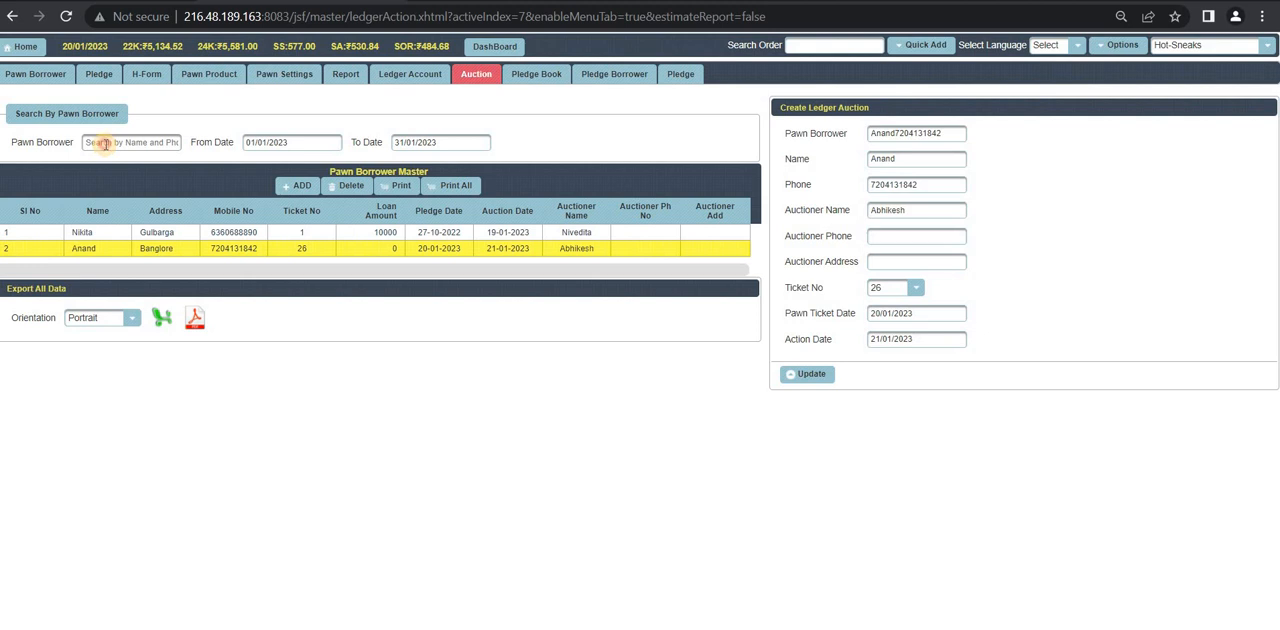
# Step: Filter the auction list by the borrower of ticket 26 and the date range 19/01/2023 to 20/01/2023
pyautogui.click(105, 144)
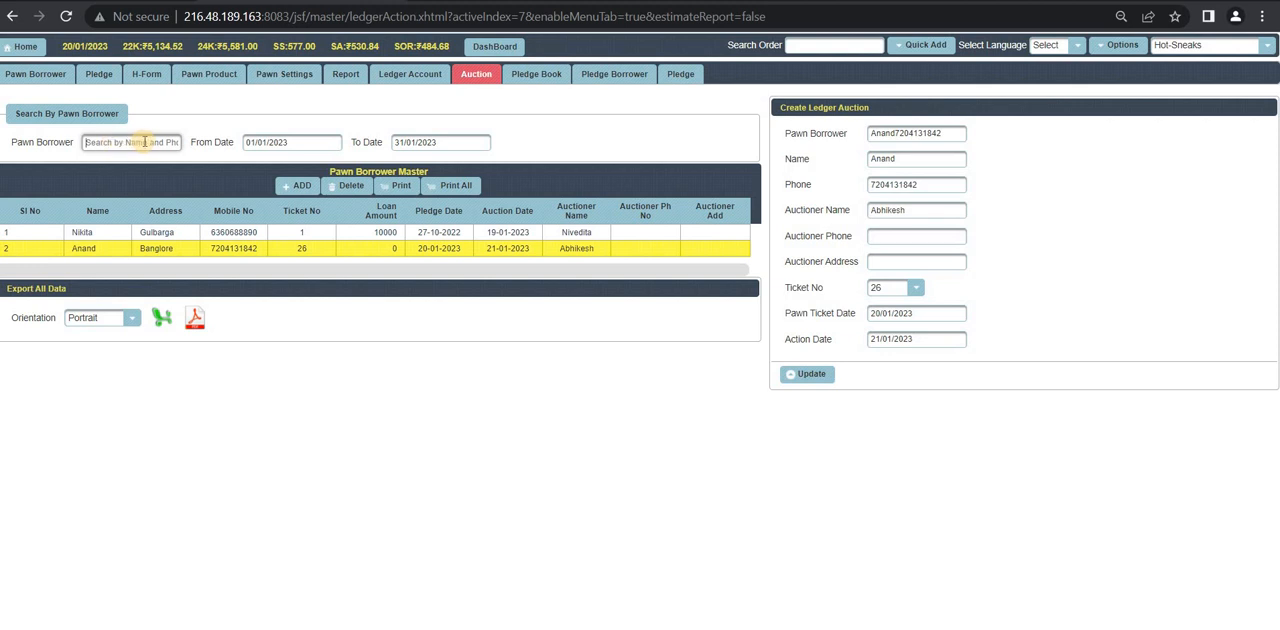
pyautogui.click(124, 137)
pyautogui.write('A')
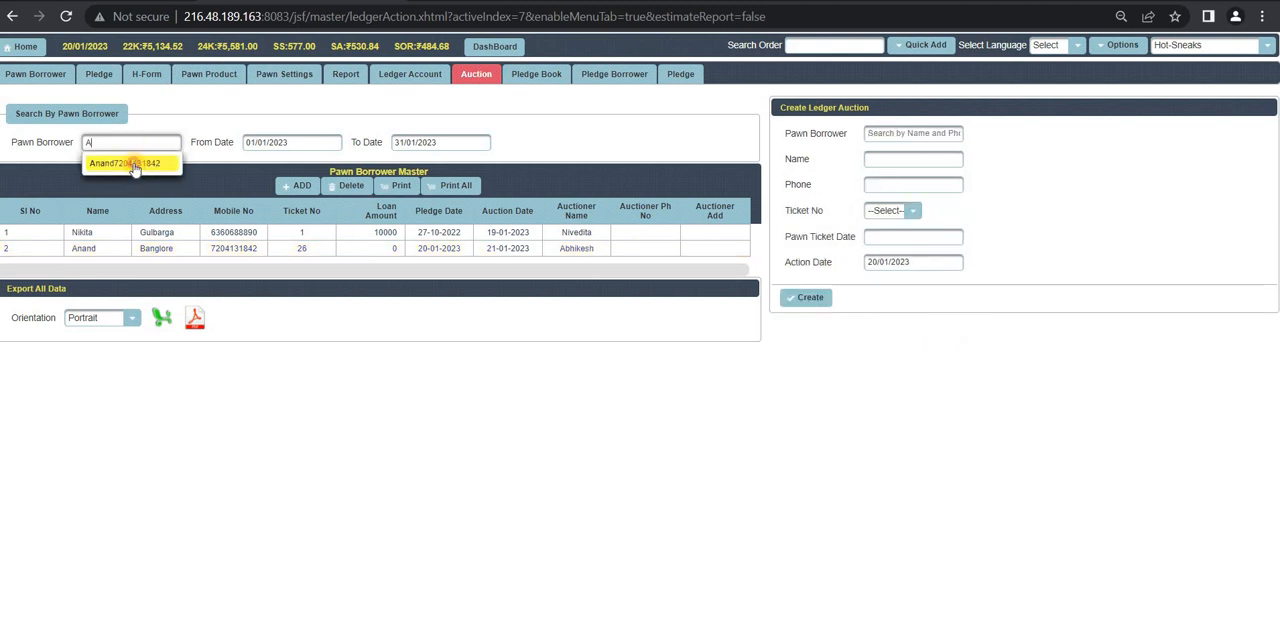
pyautogui.click(134, 165)
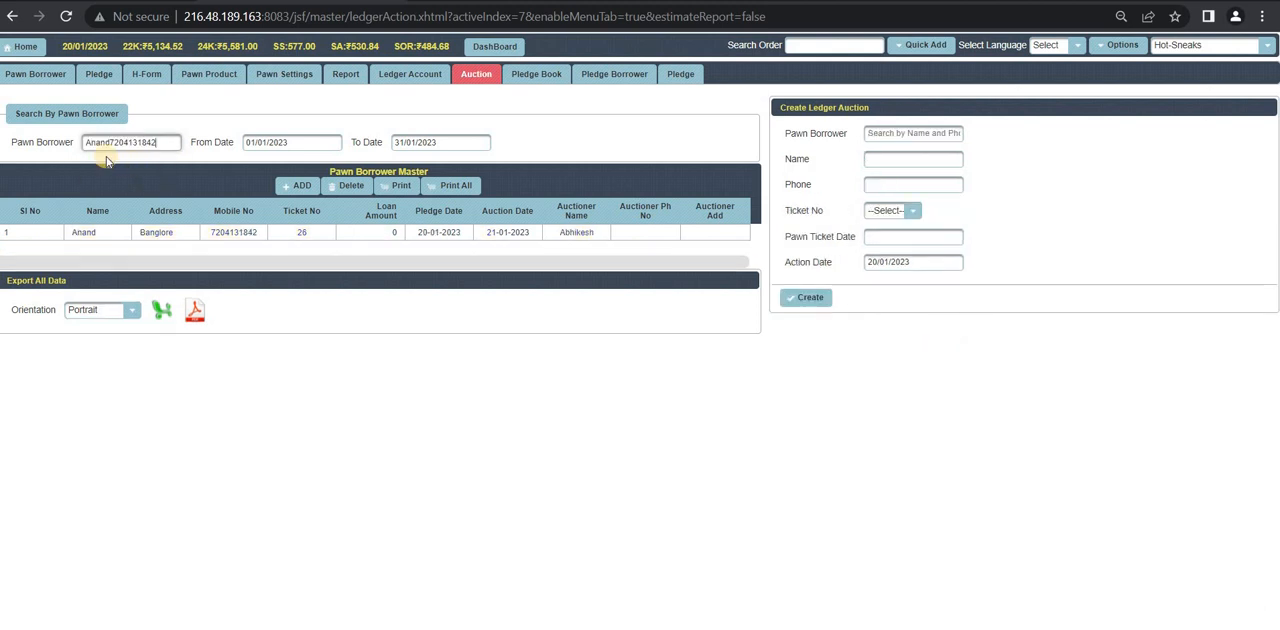
pyautogui.click(296, 145)
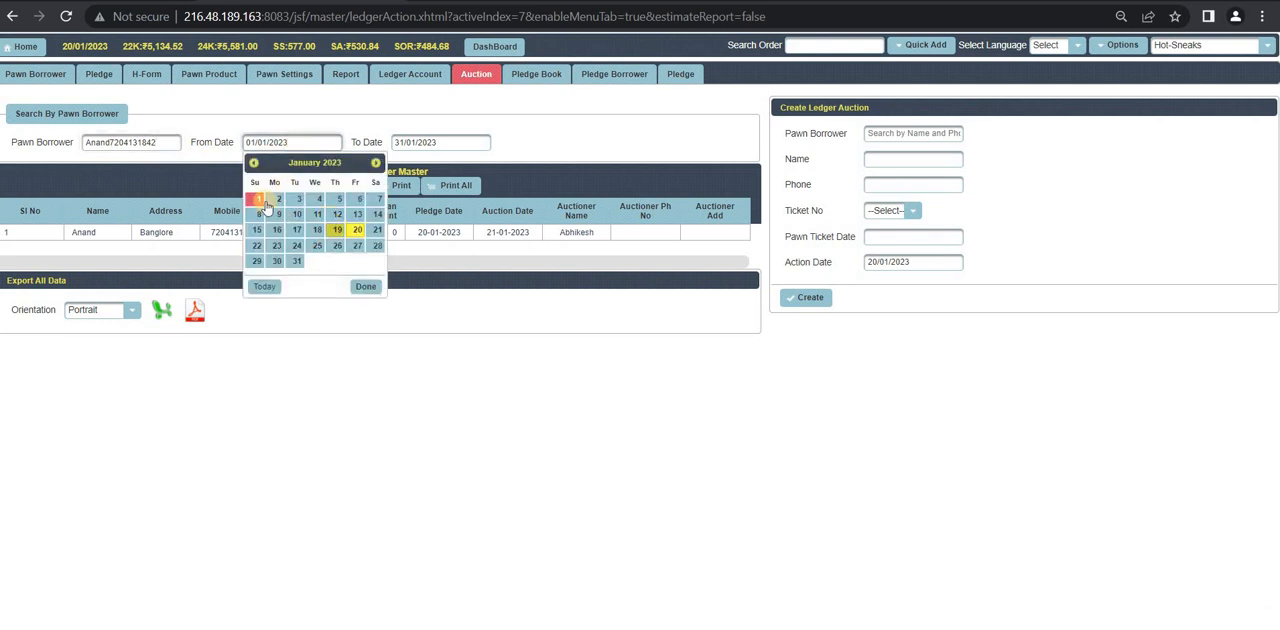
pyautogui.click(338, 230)
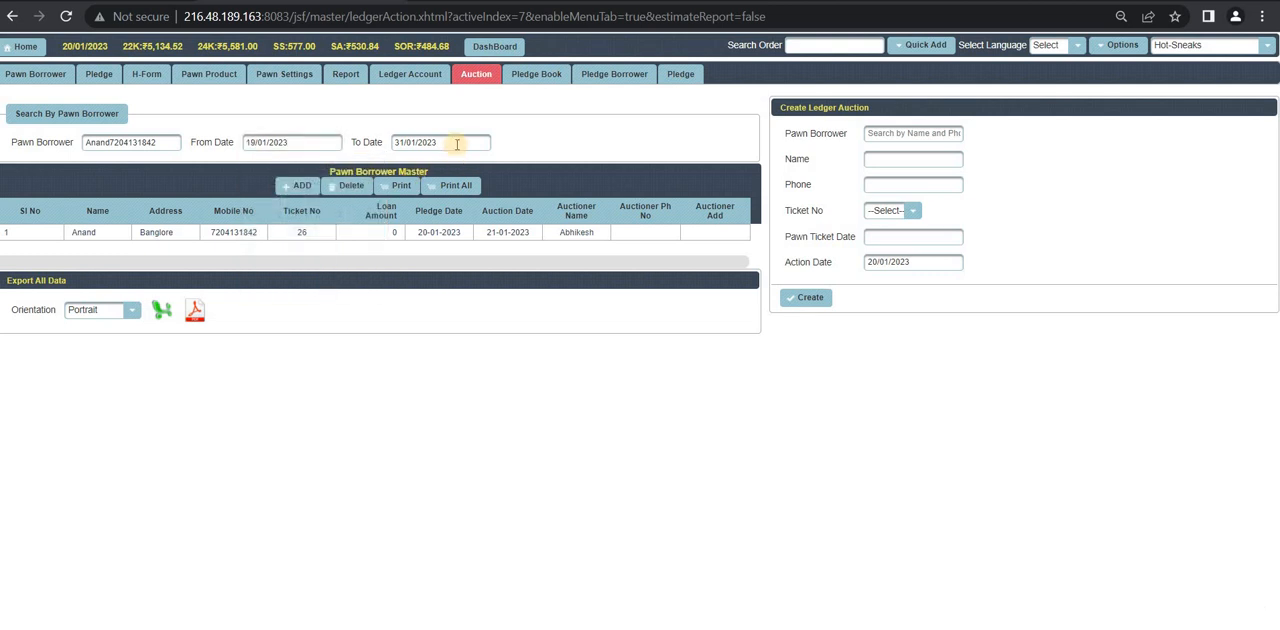
pyautogui.click(457, 146)
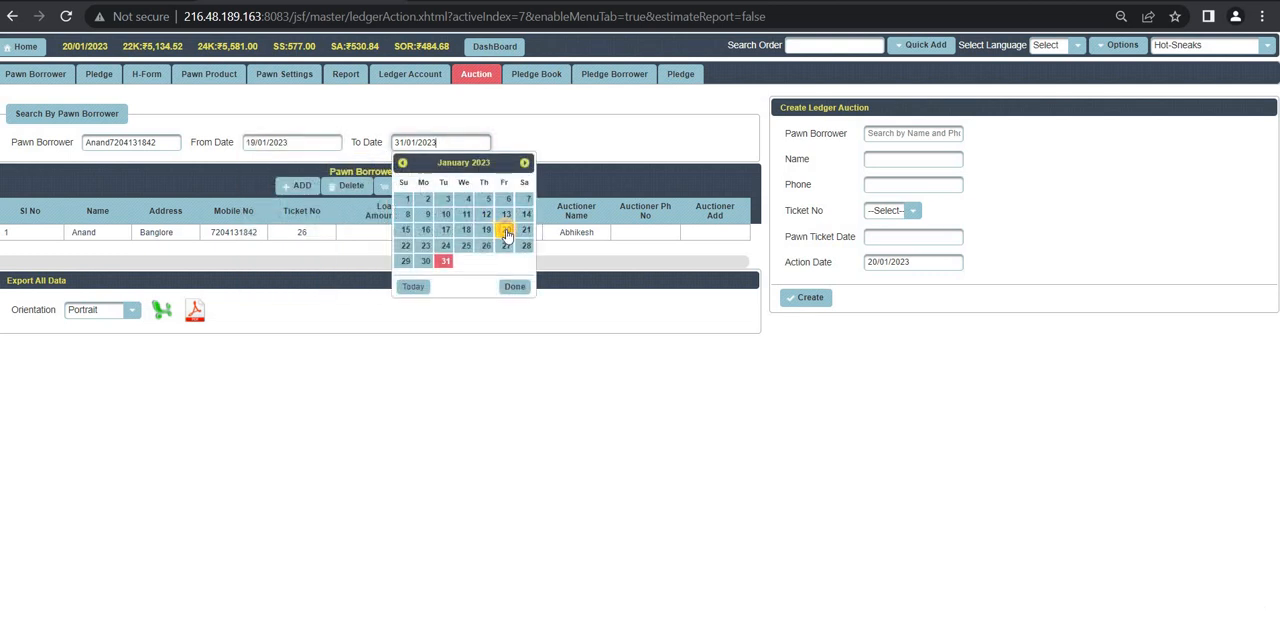
pyautogui.click(506, 231)
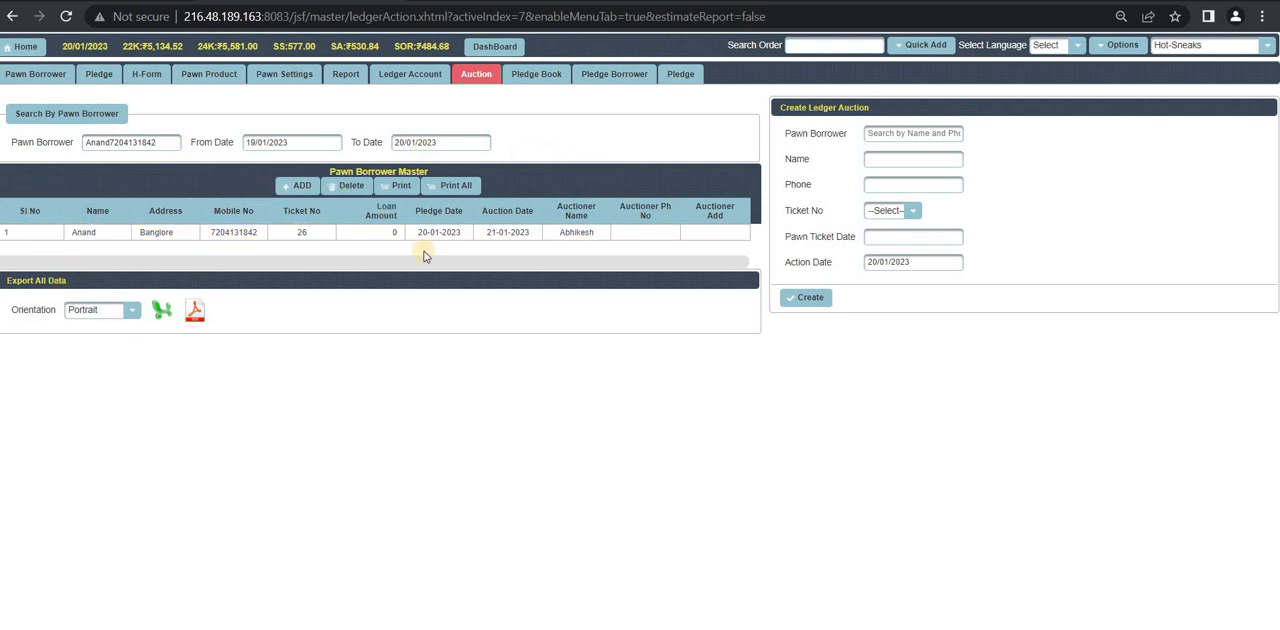
# Step: Generate the printable notice for the filtered auction record, review it down to the postal address block, and close it
pyautogui.click(401, 187)
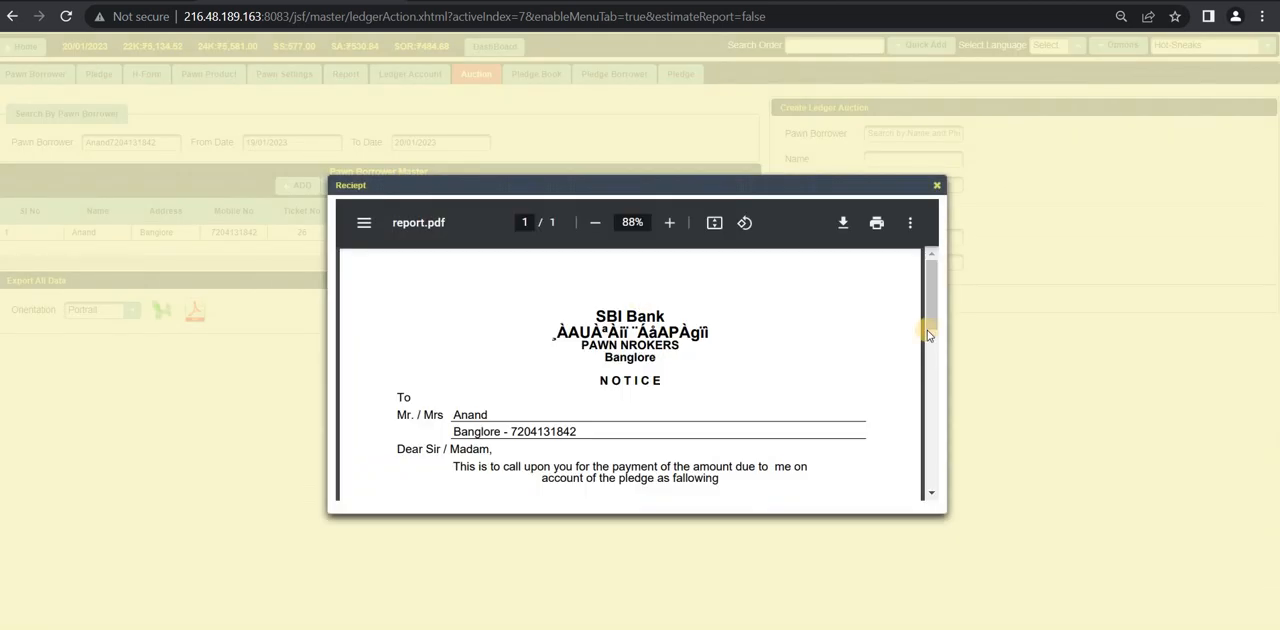
pyautogui.scroll(-1, 706, 297)
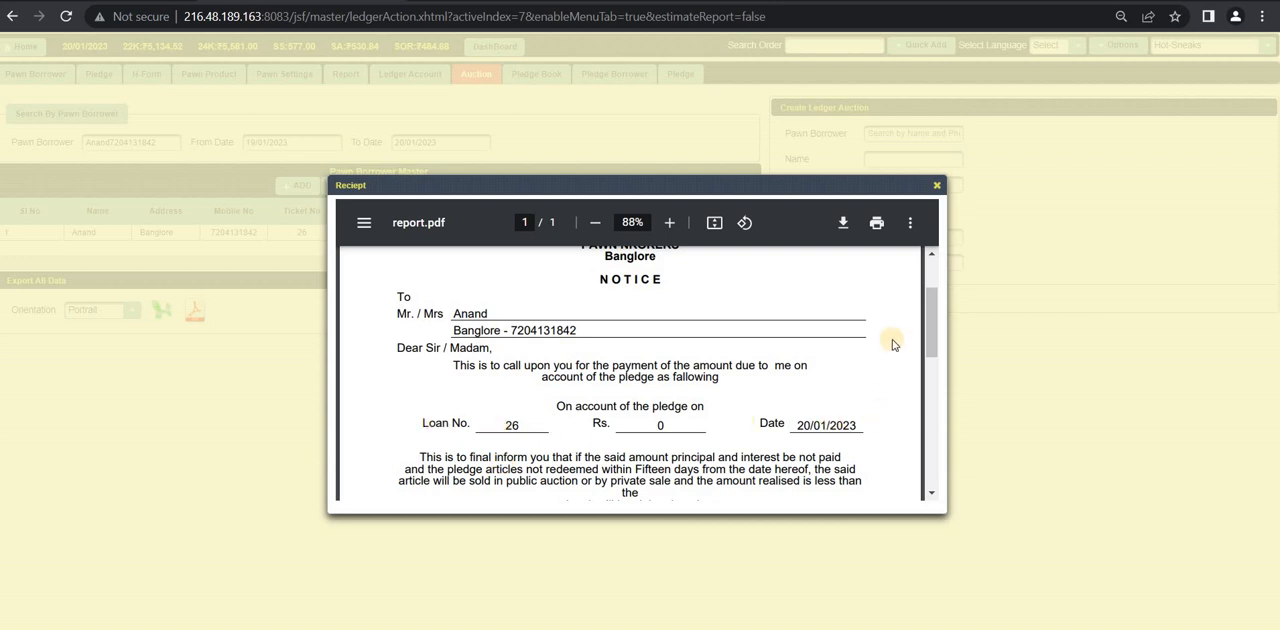
pyautogui.scroll(-5, 948, 380)
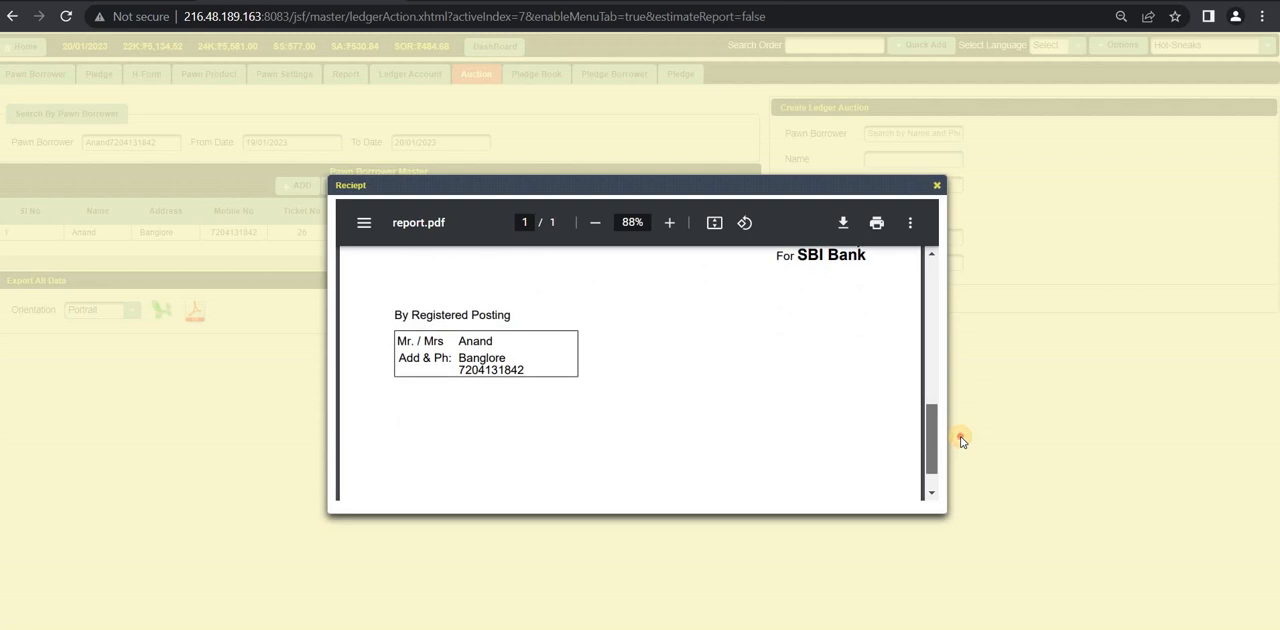
pyautogui.scroll(1, 929, 429)
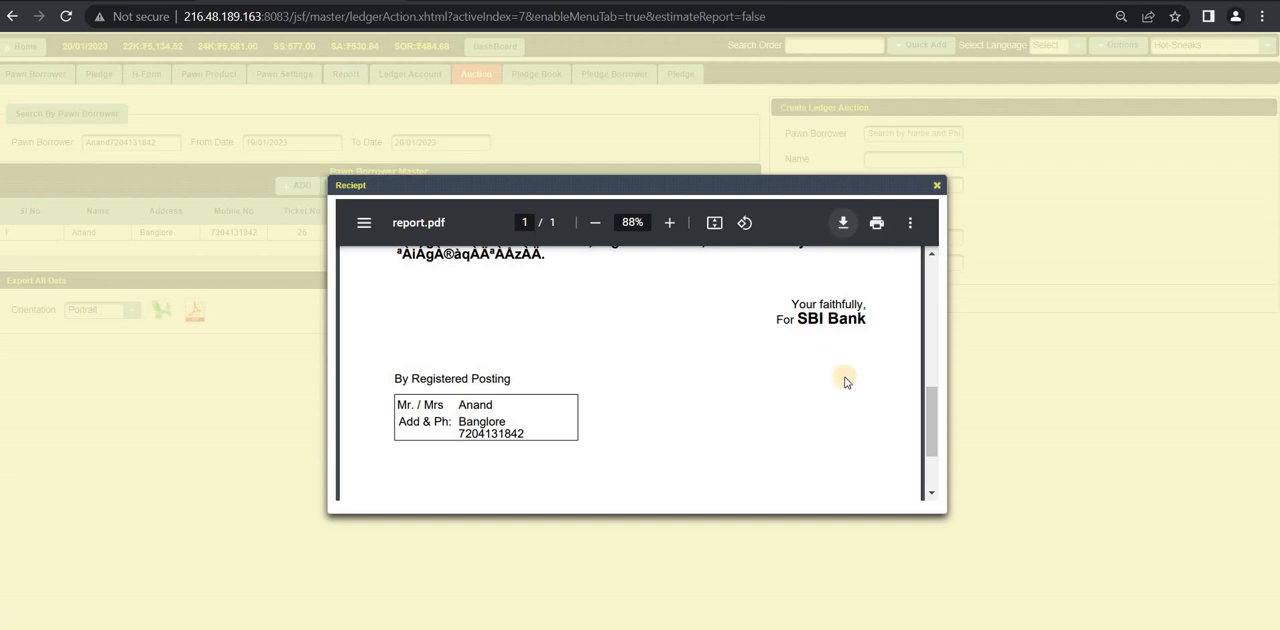
pyautogui.click(936, 185)
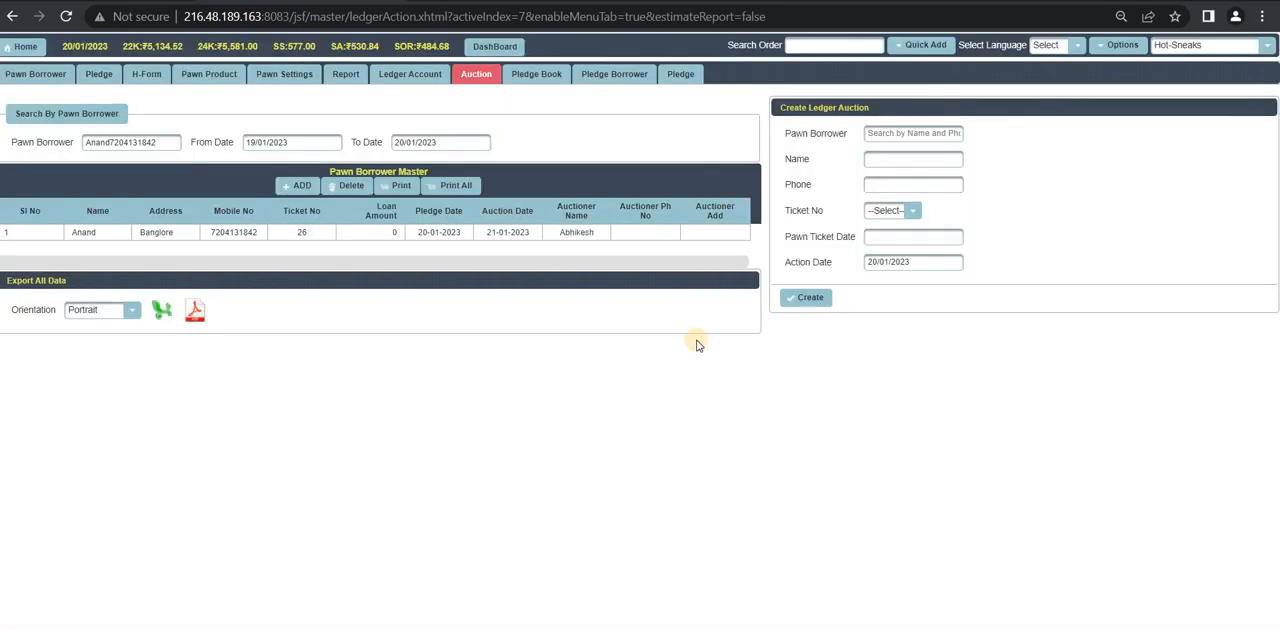
# Step: Generate the printable report of all auction records, review its pawn details and totals, and close it
pyautogui.click(447, 186)
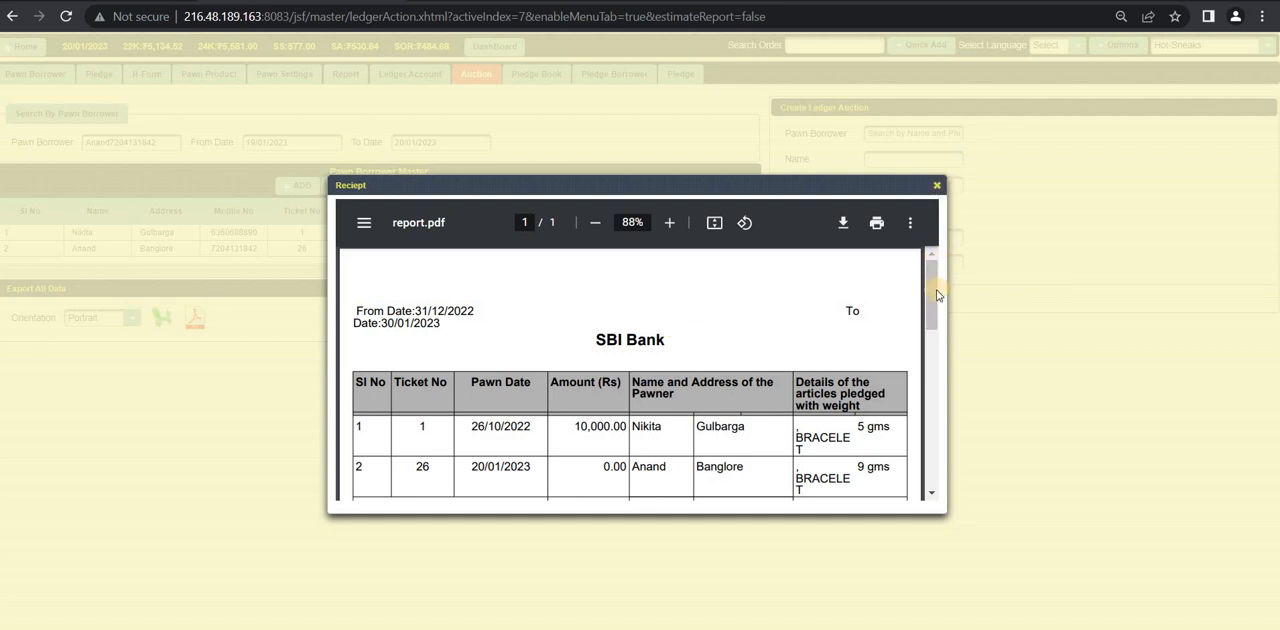
pyautogui.moveTo(934, 280); pyautogui.dragTo(934, 328)
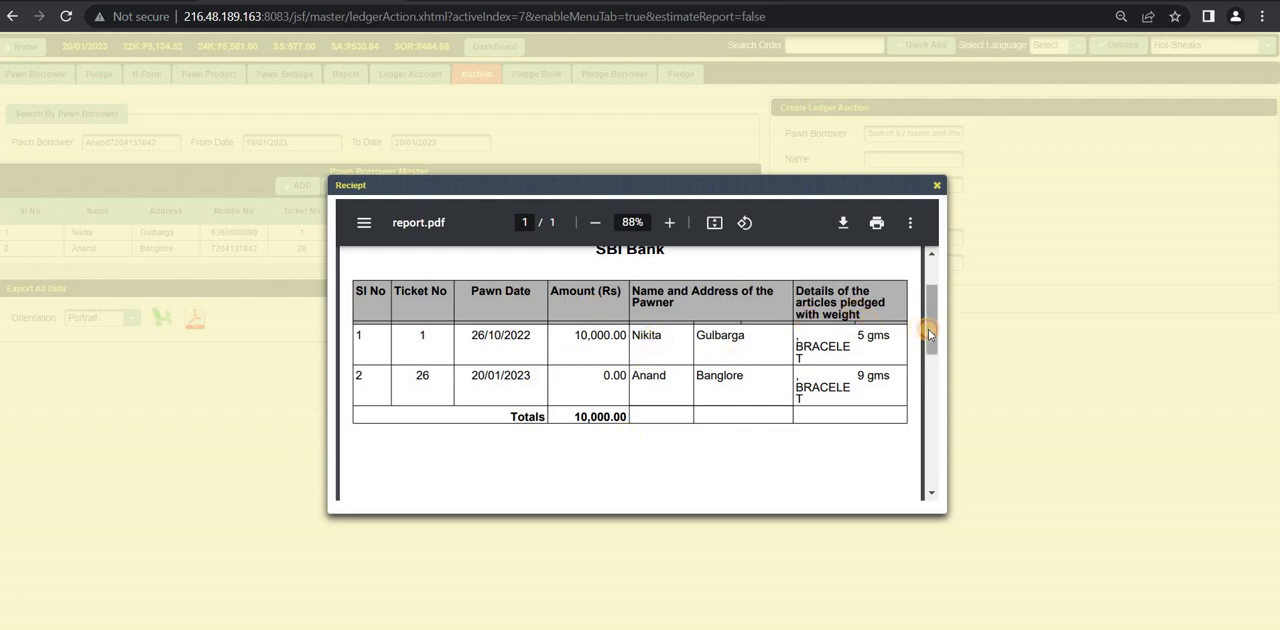
pyautogui.moveTo(928, 329)
pyautogui.mouseDown()
pyautogui.moveTo(916, 291)
pyautogui.moveTo(930, 344)
pyautogui.moveTo(929, 323)
pyautogui.mouseUp()
pyautogui.click(930, 390)
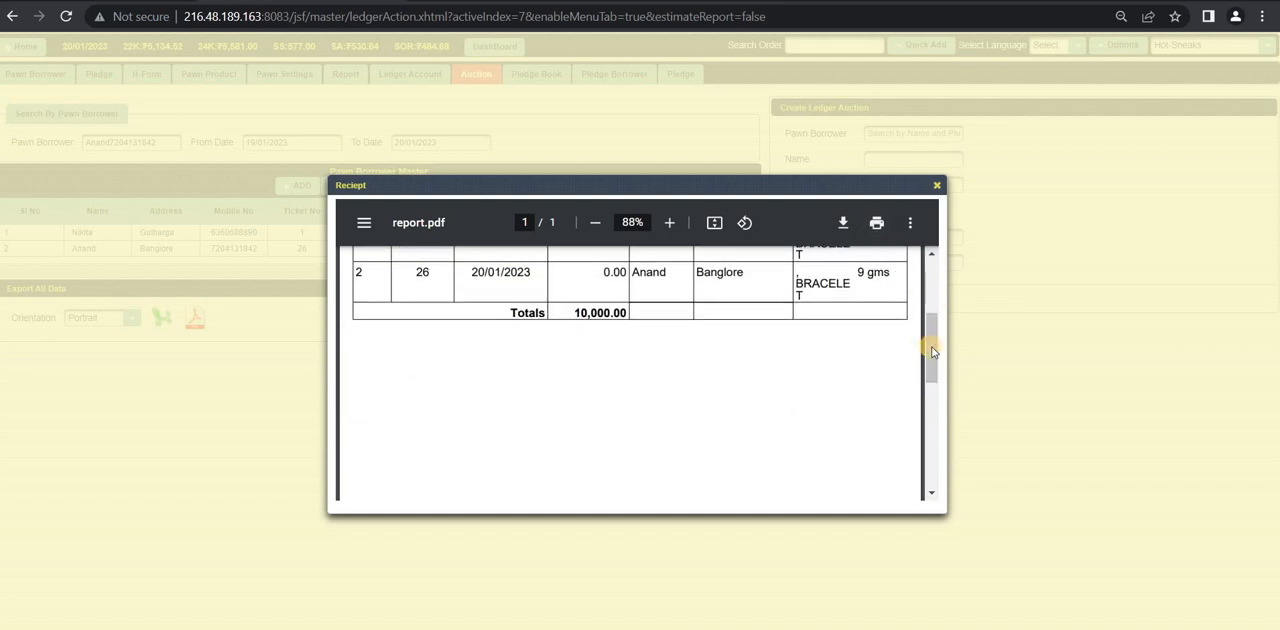
pyautogui.scroll(2, 929, 334)
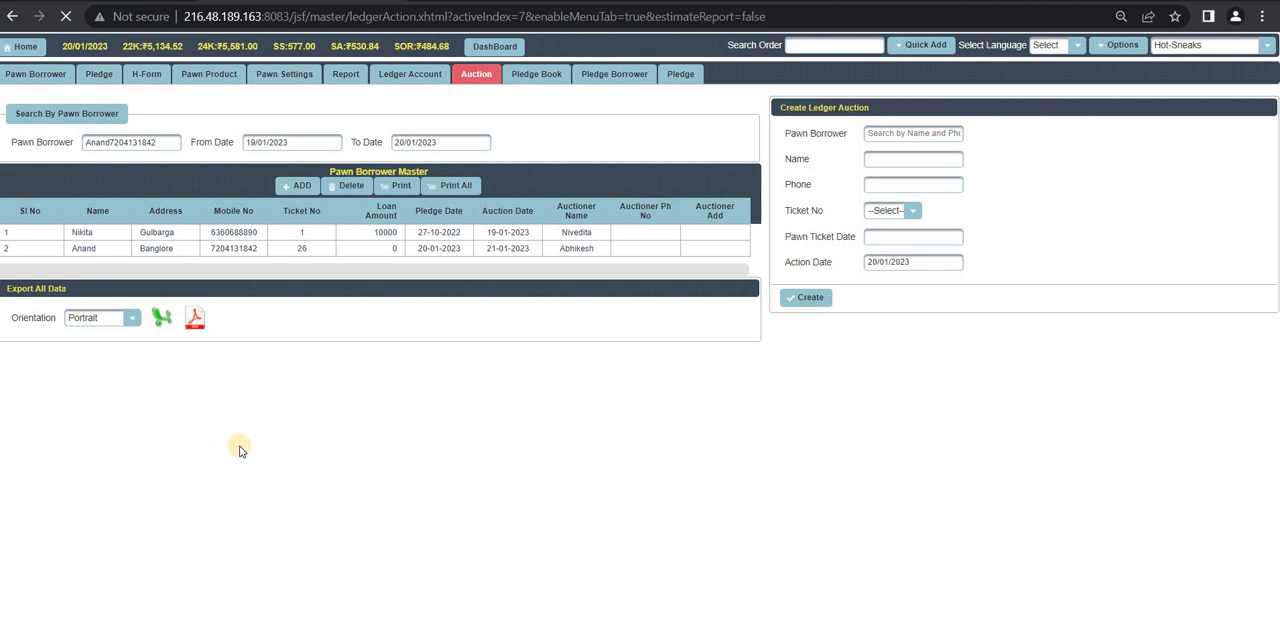
# Step: Export the auction list as a spreadsheet in Portrait orientation, view pawnBorrower (2) in Microsoft Excel, and close it
pyautogui.click(161, 320)
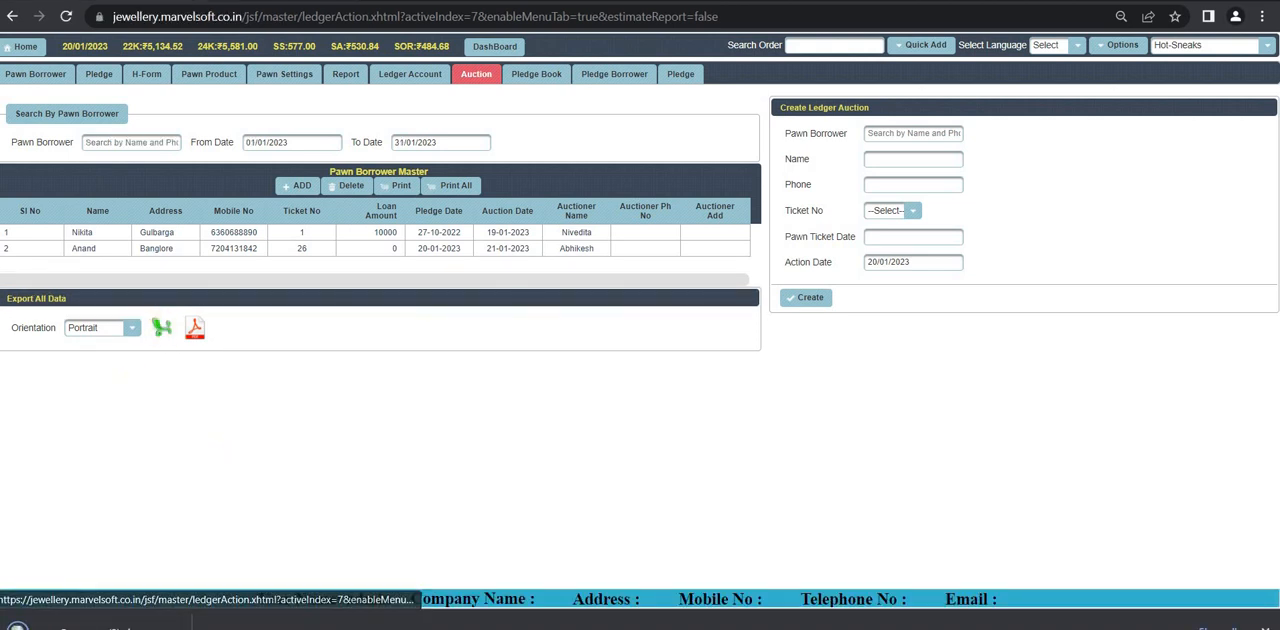
pyautogui.click(95, 626)
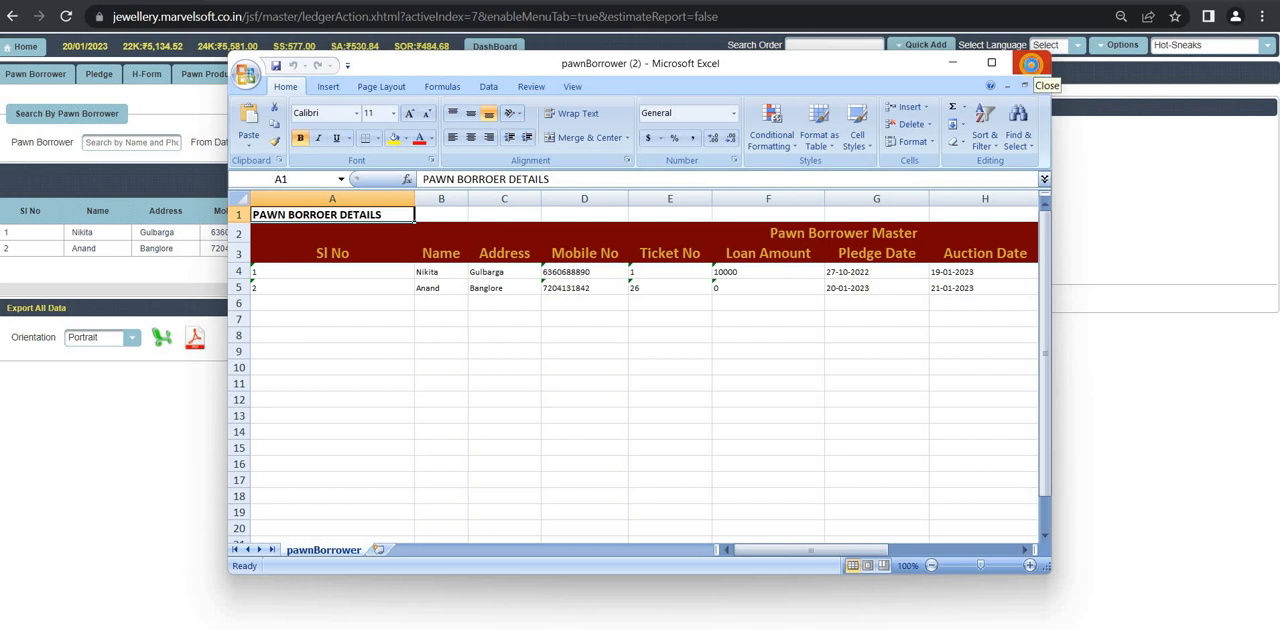
pyautogui.click(1033, 66)
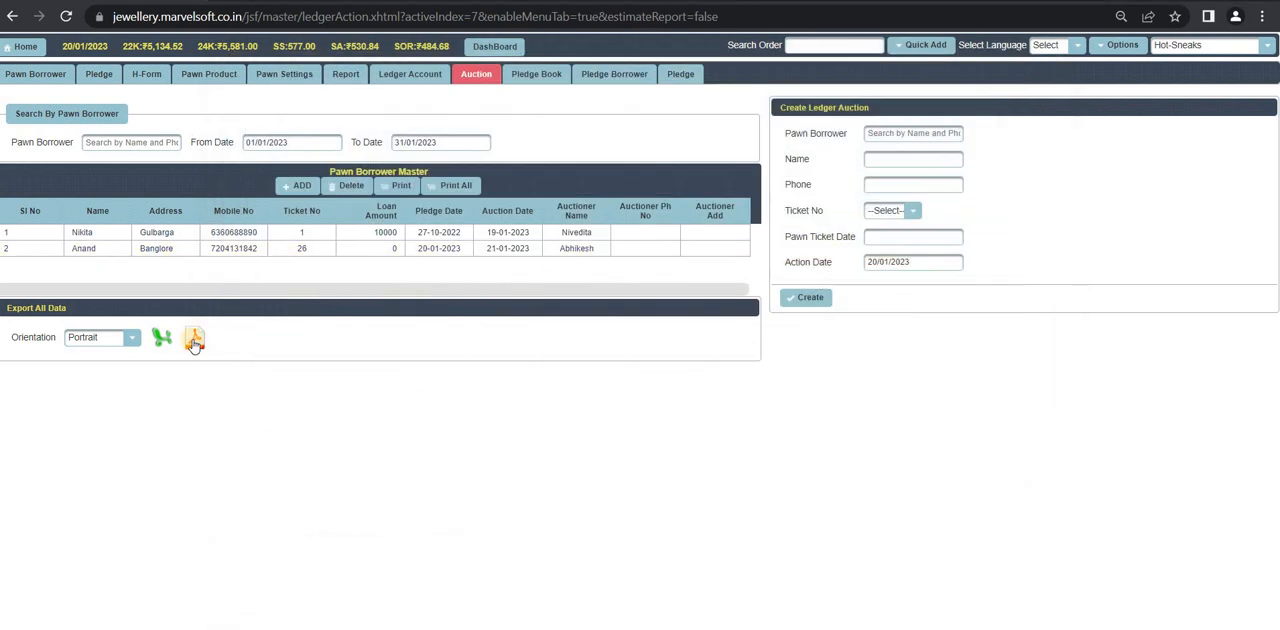
# Step: Export the auction list as a PDF in Portrait orientation, view pawnBorrower (2).pdf, and close it
pyautogui.click(194, 341)
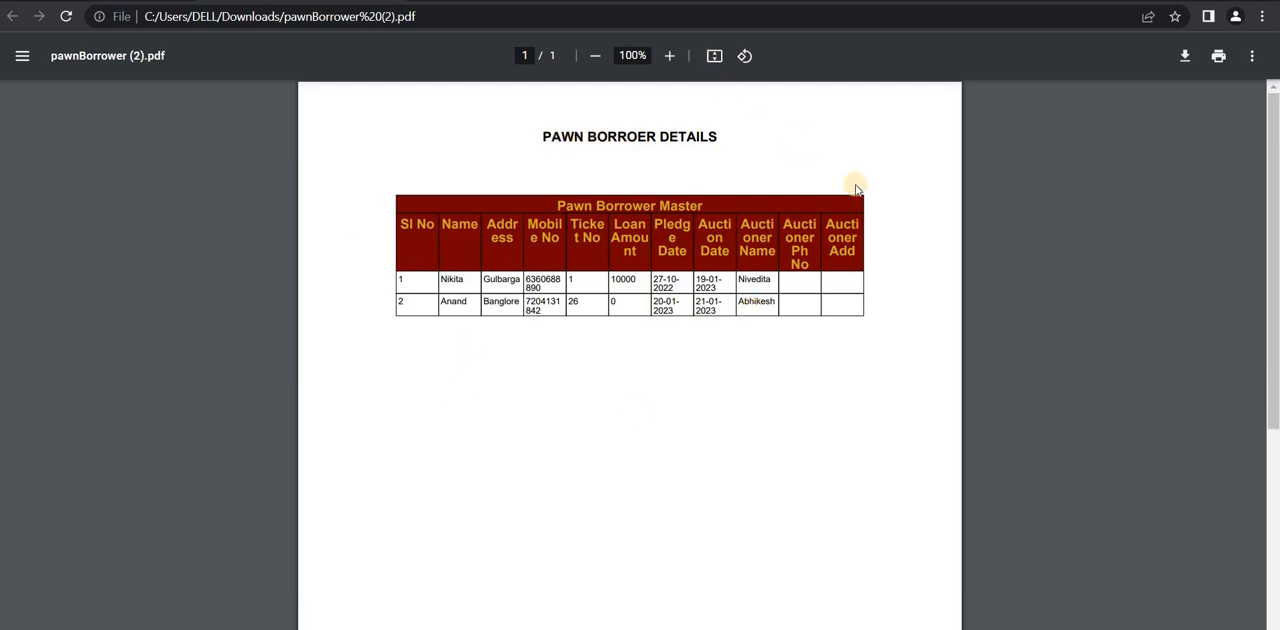
pyautogui.hotkey('ctrl', 'w')
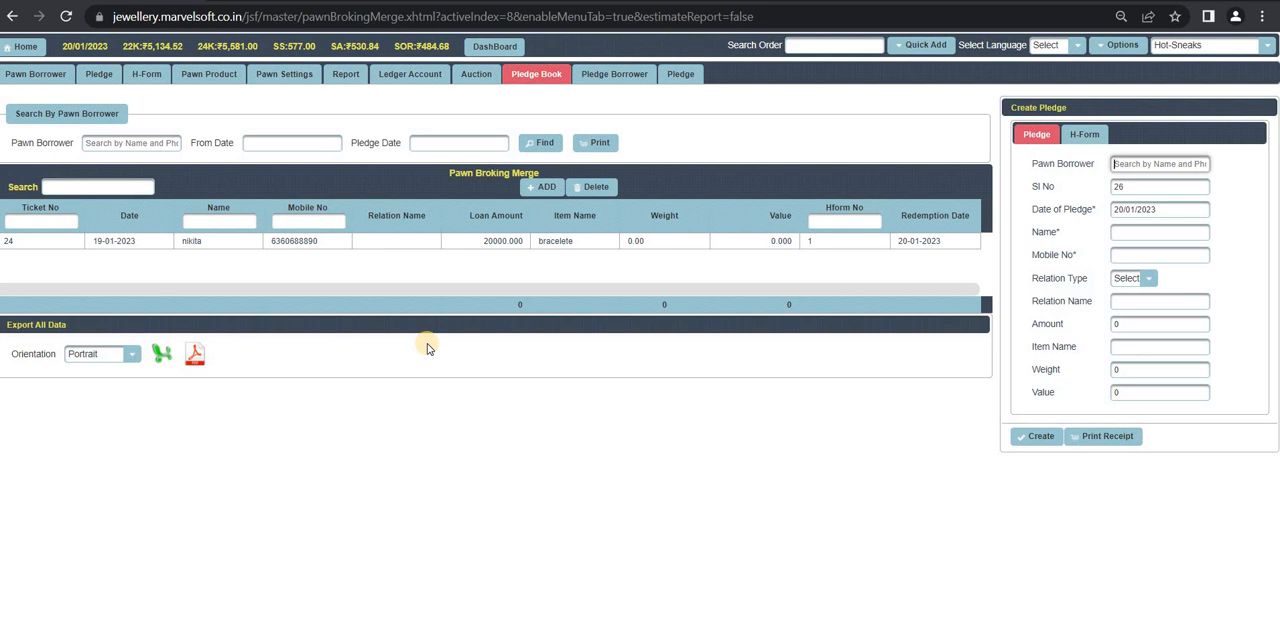
# Step: Create a Pledge Book entry for the existing borrower dated 20/01/2023, with amount 2000, item ring, weight 6 and value 20000
pyautogui.click(543, 190)
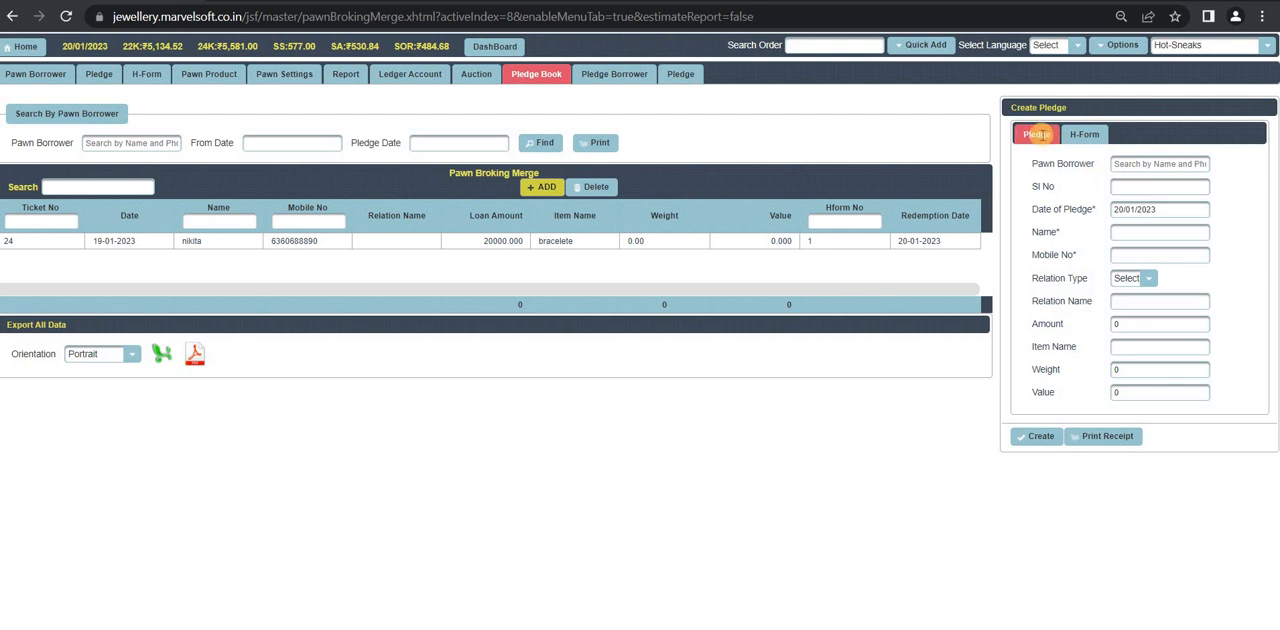
pyautogui.click(1151, 162)
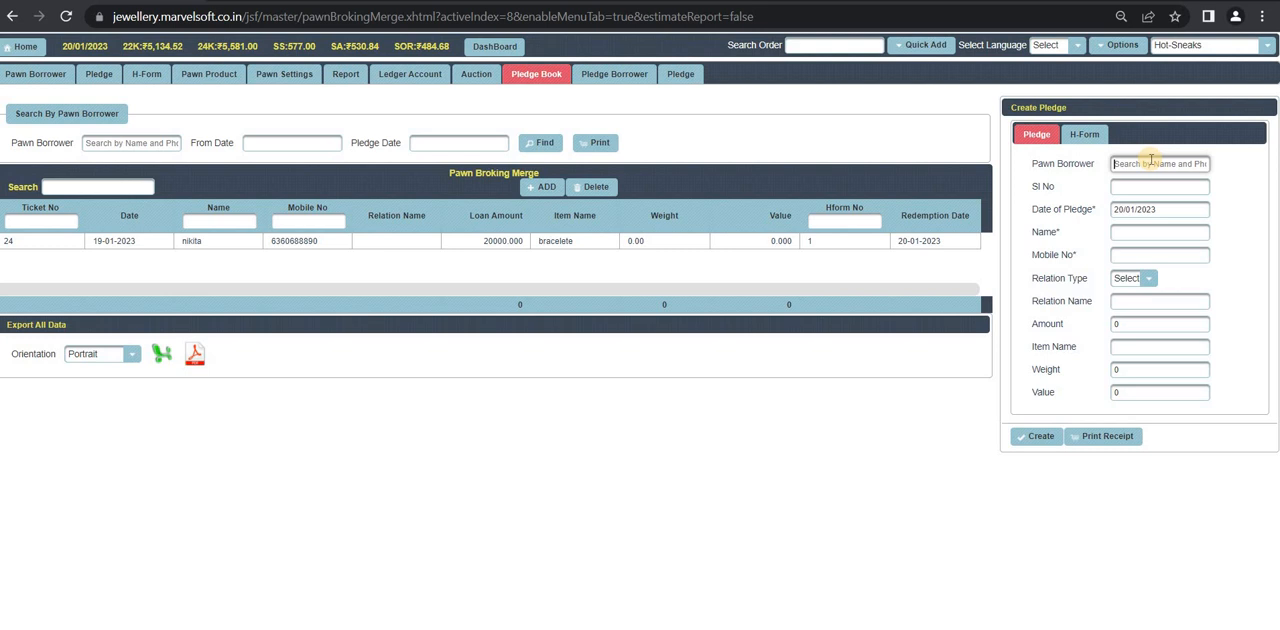
pyautogui.write('a')
pyautogui.press('BackSpace')
pyautogui.write('n')
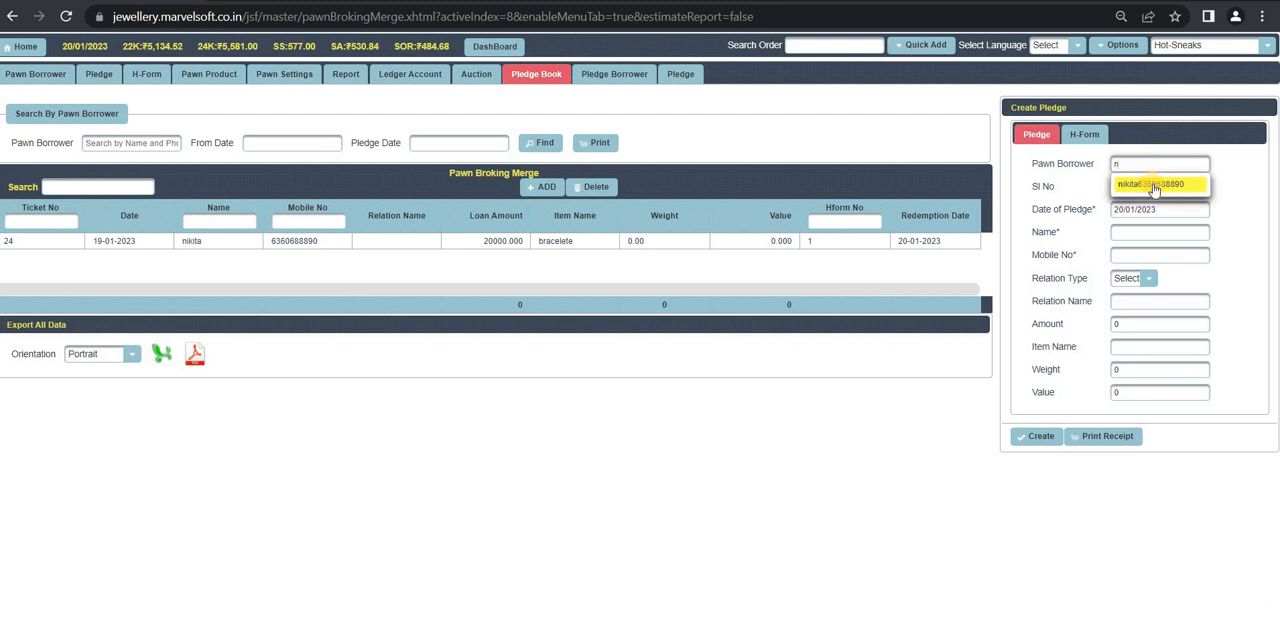
pyautogui.click(1155, 184)
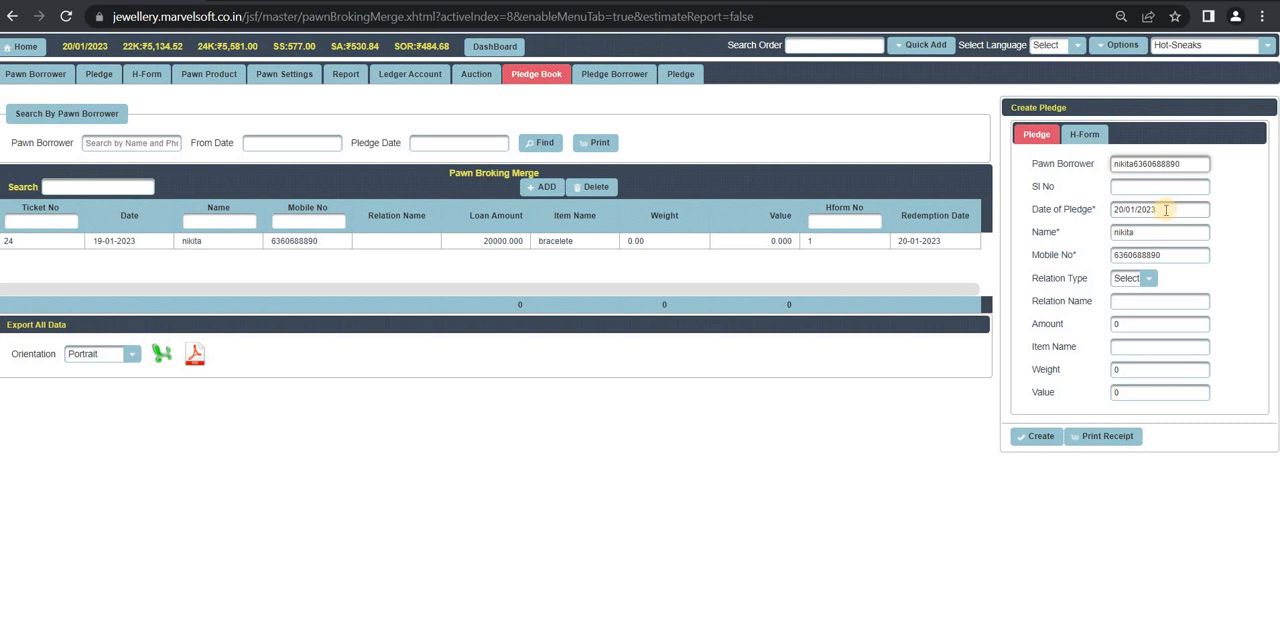
pyautogui.click(1120, 346)
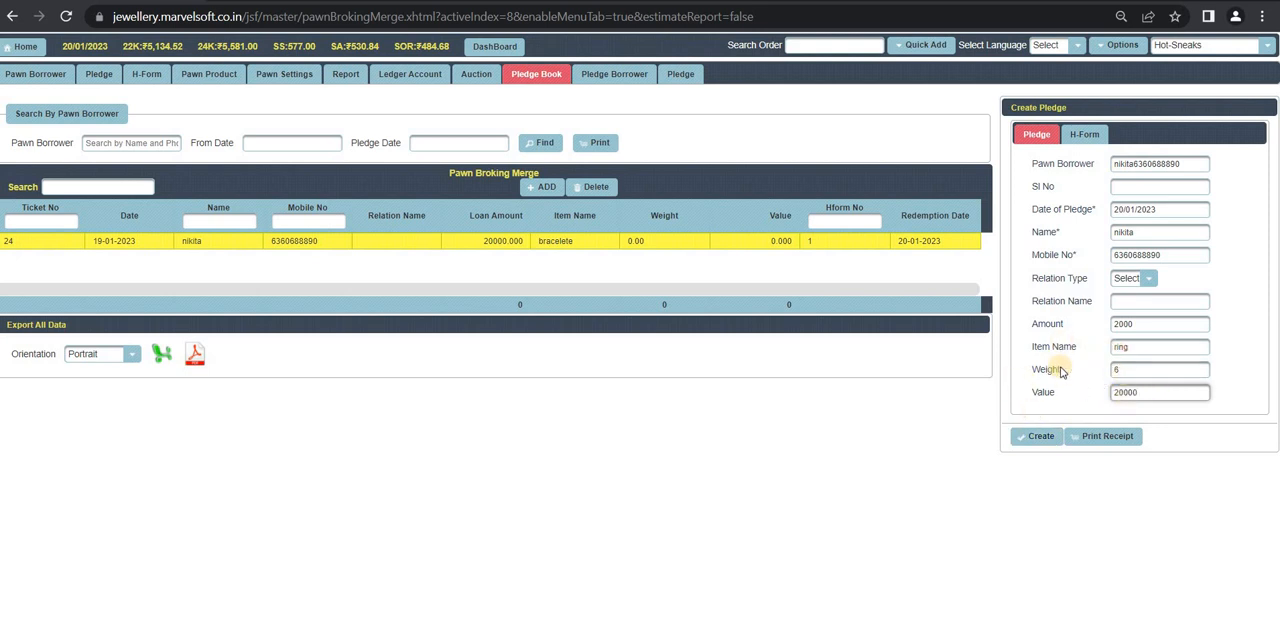
pyautogui.click(1040, 437)
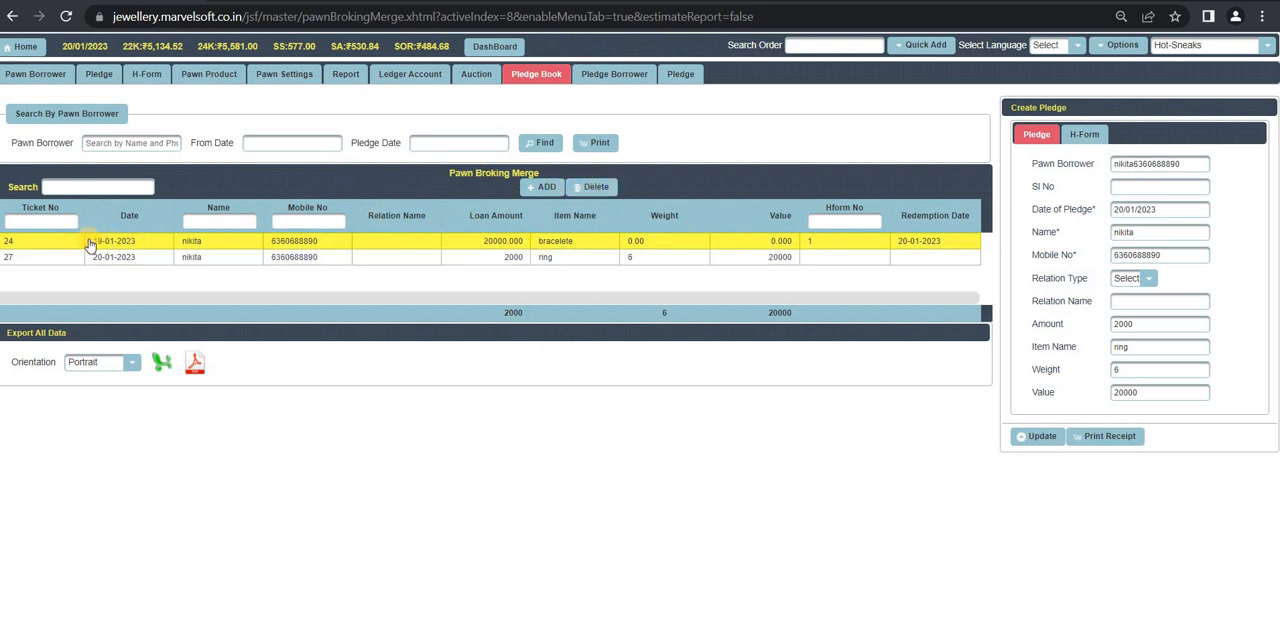
# Step: Enter H No 8 and redemption date 20/01/2023 in the pledge's H-Form details and update the record
pyautogui.click(1084, 134)
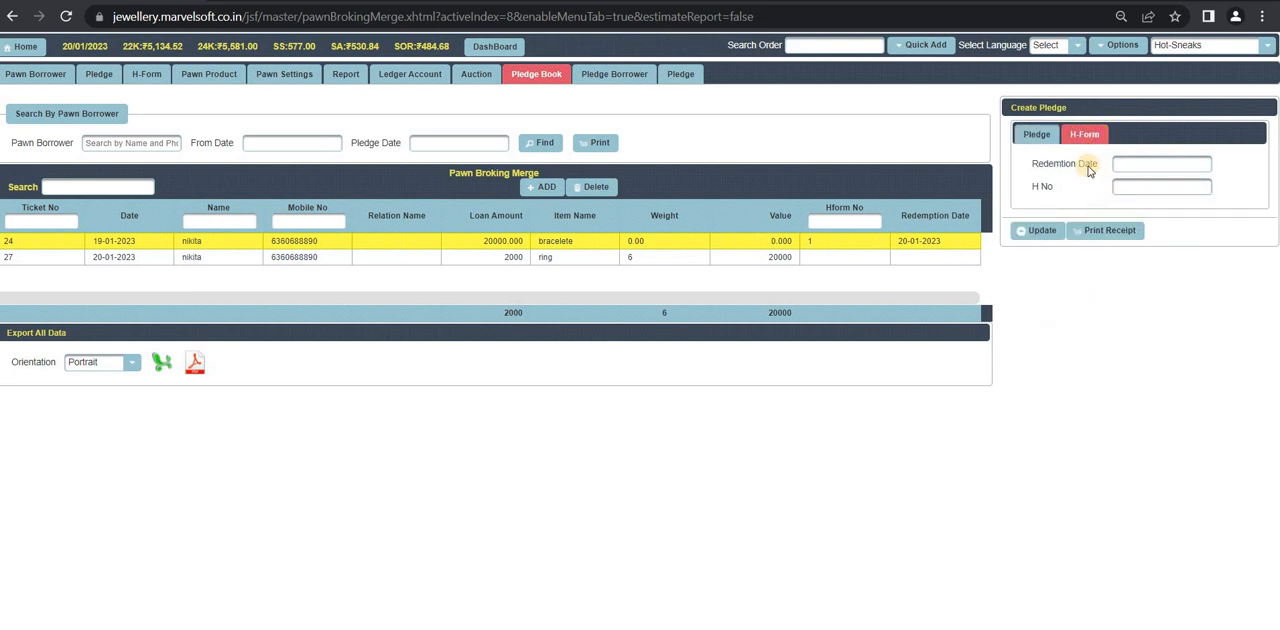
pyautogui.click(1146, 187)
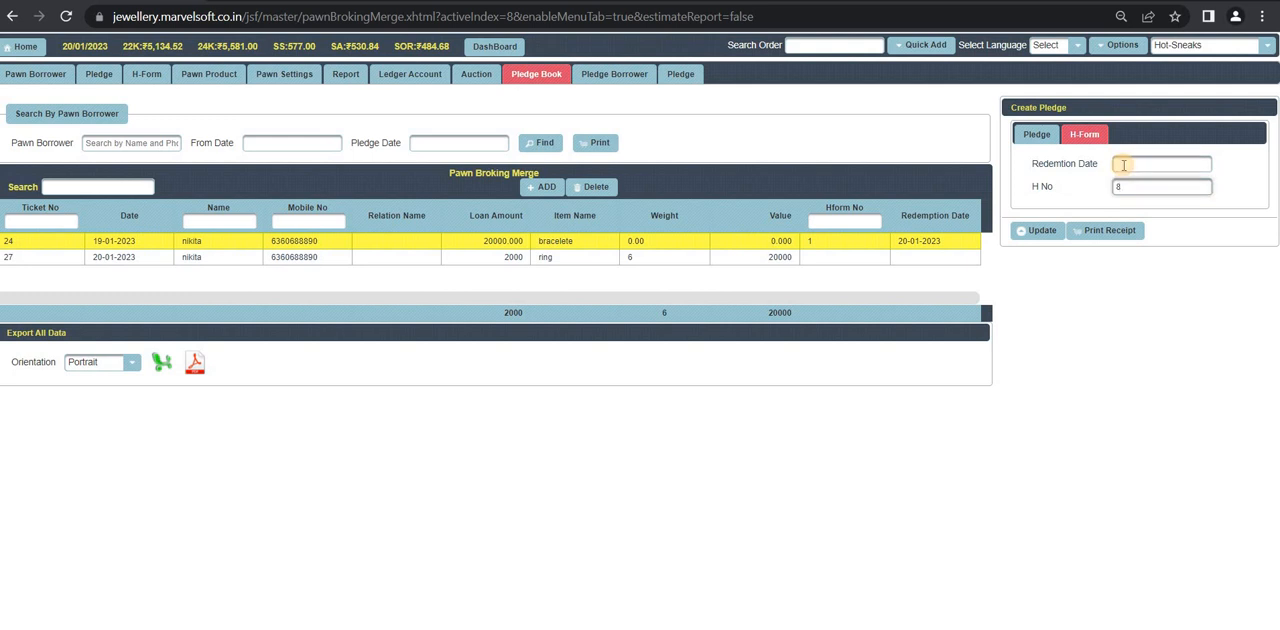
pyautogui.click(1123, 165)
pyautogui.click(1229, 252)
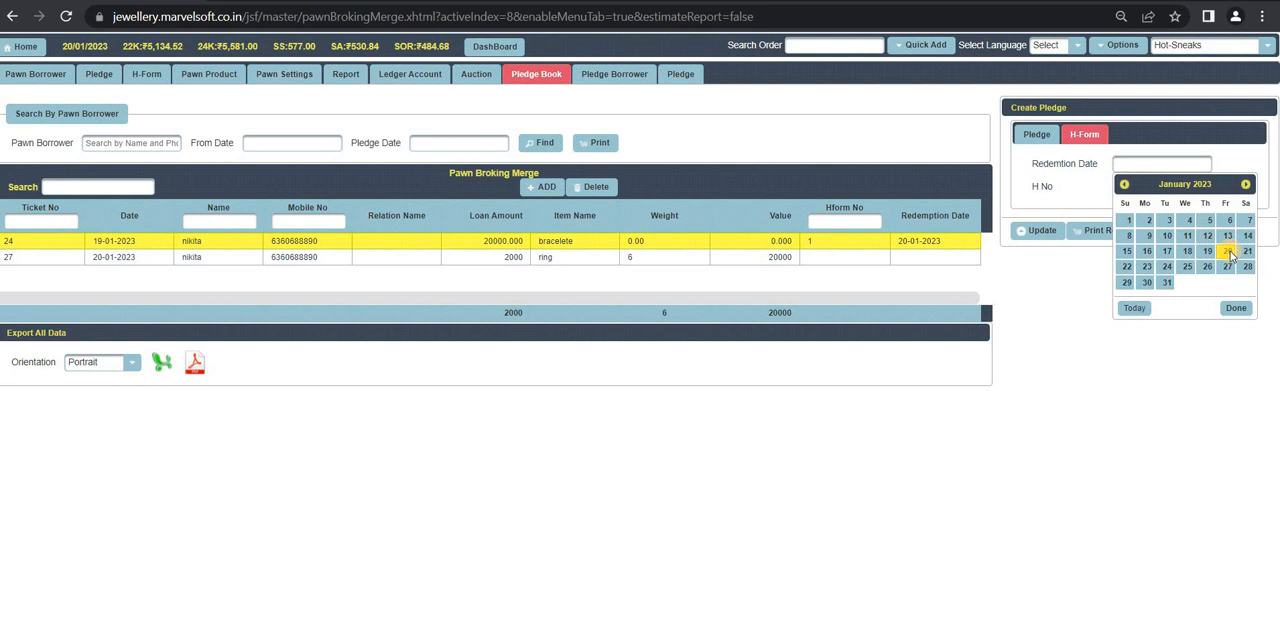
pyautogui.click(1049, 233)
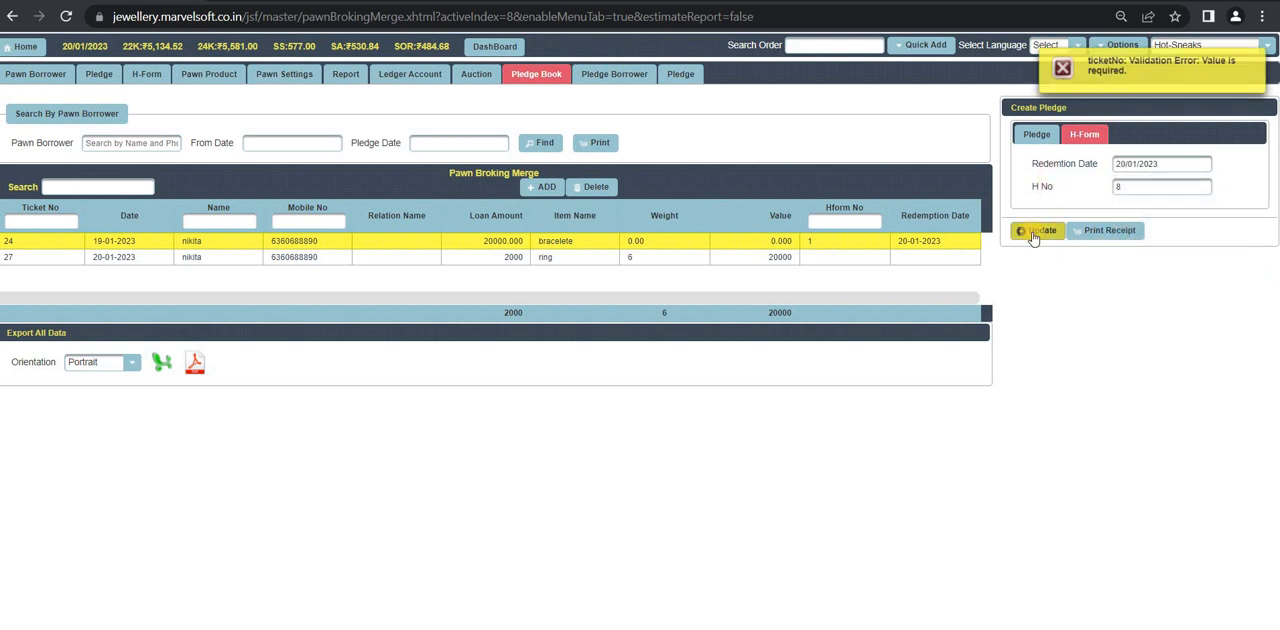
pyautogui.click(1036, 231)
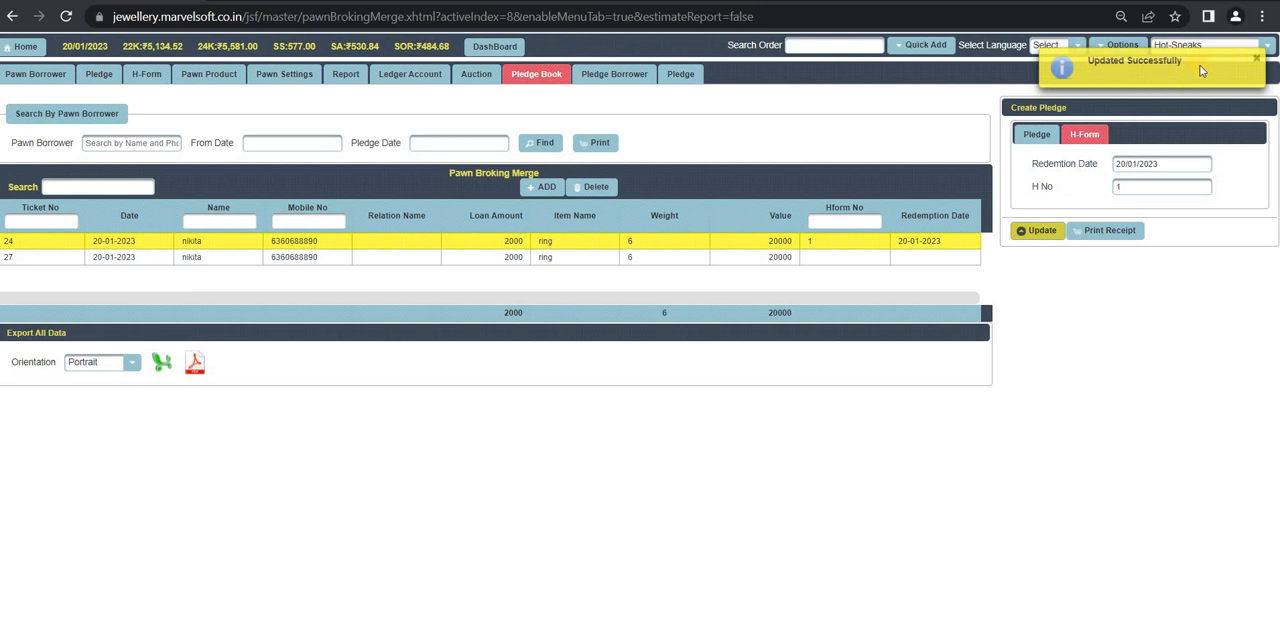
# Step: Generate the printable receipt for the Pledge Book record with H-Form number 2
pyautogui.click(1108, 233)
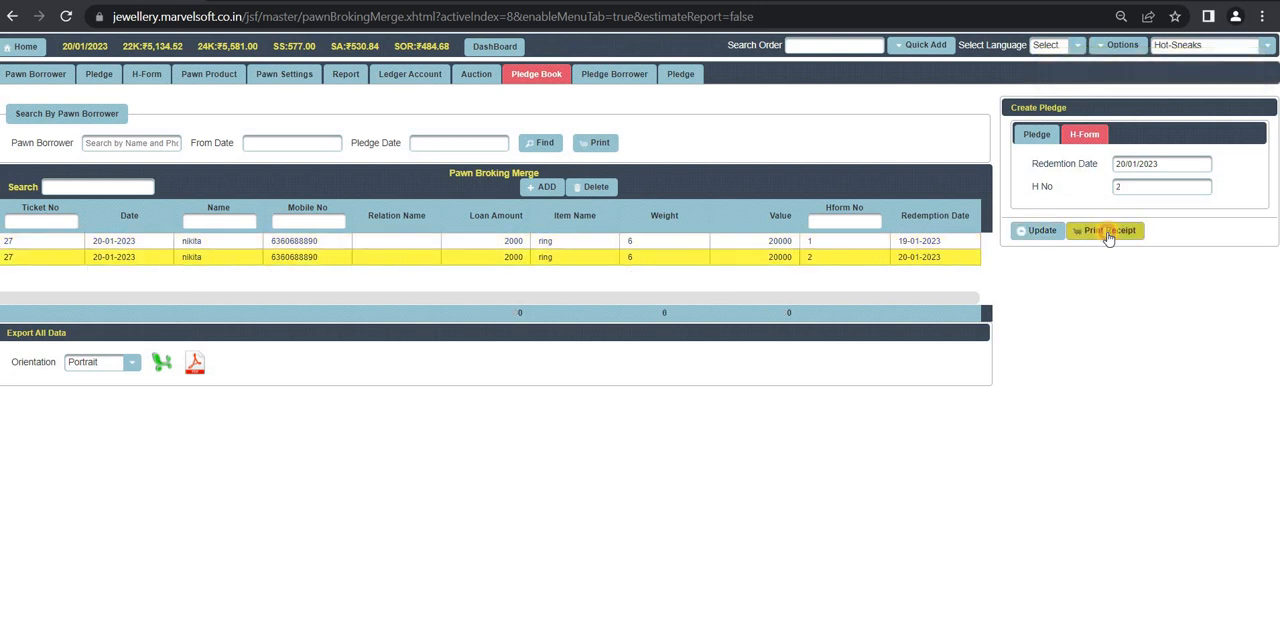
pyautogui.click(1108, 235)
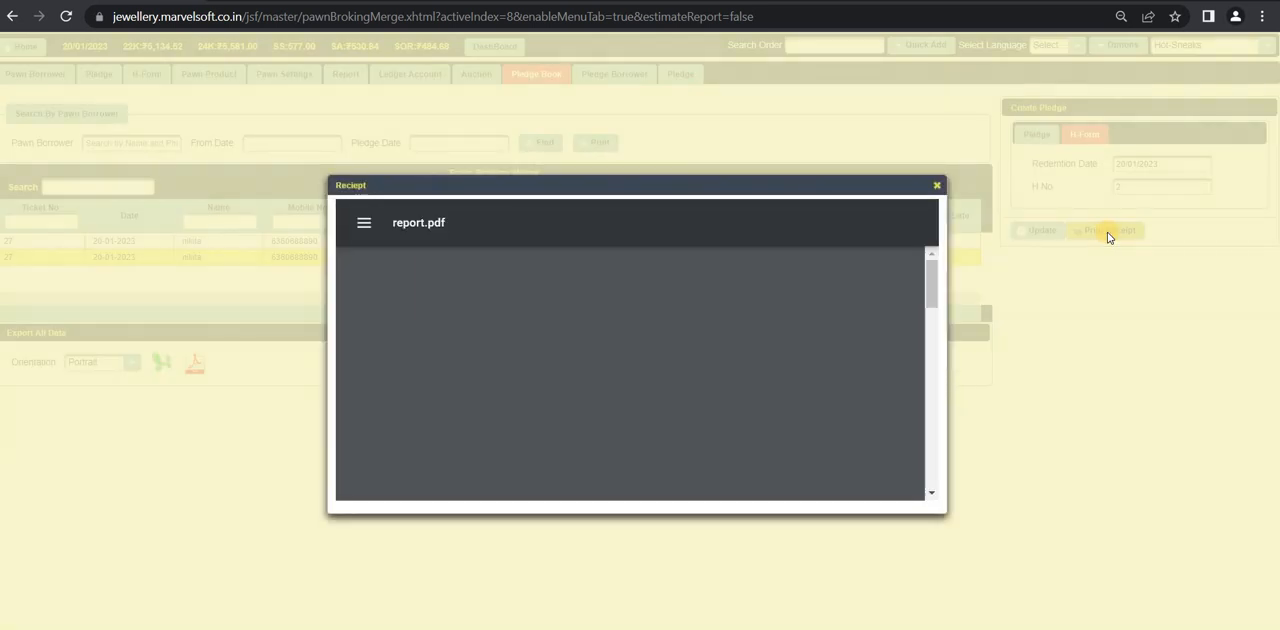